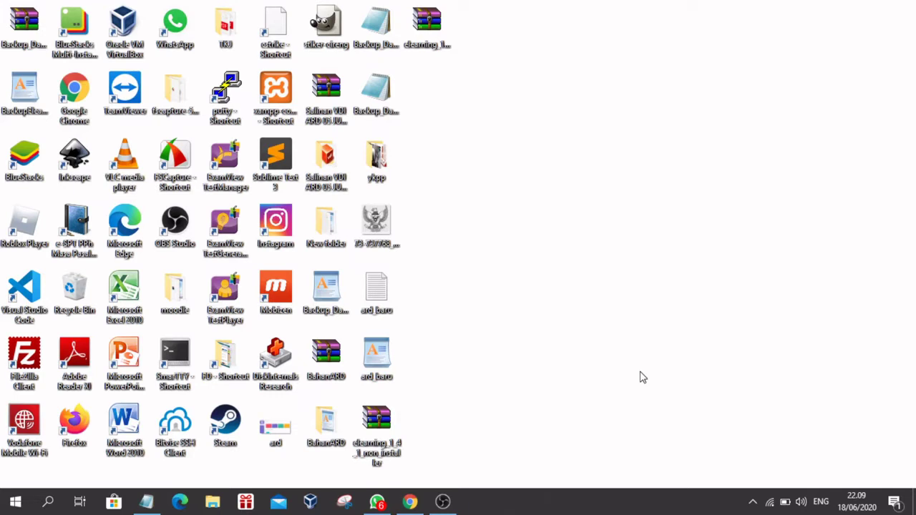
Step: Read through the installation steps notes to the end, then put them away
left_click(146, 502)
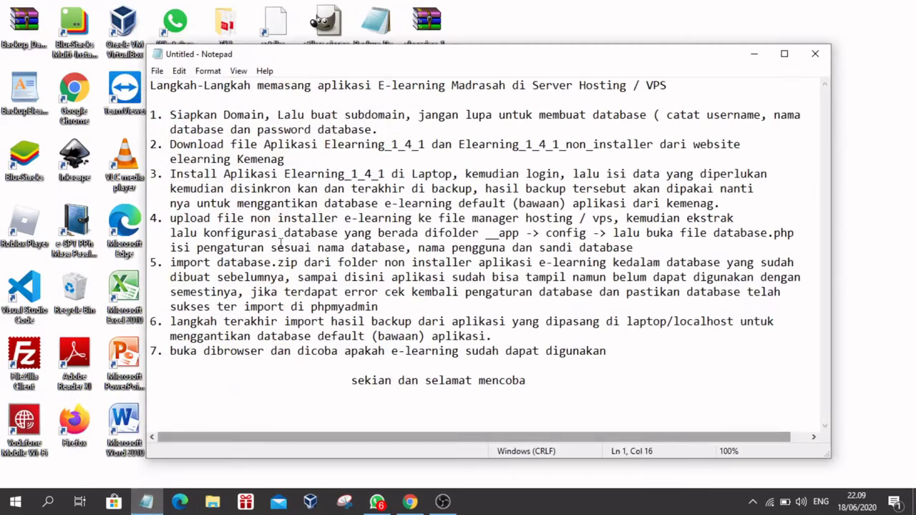
left_click_drag(504, 62, 503, 48)
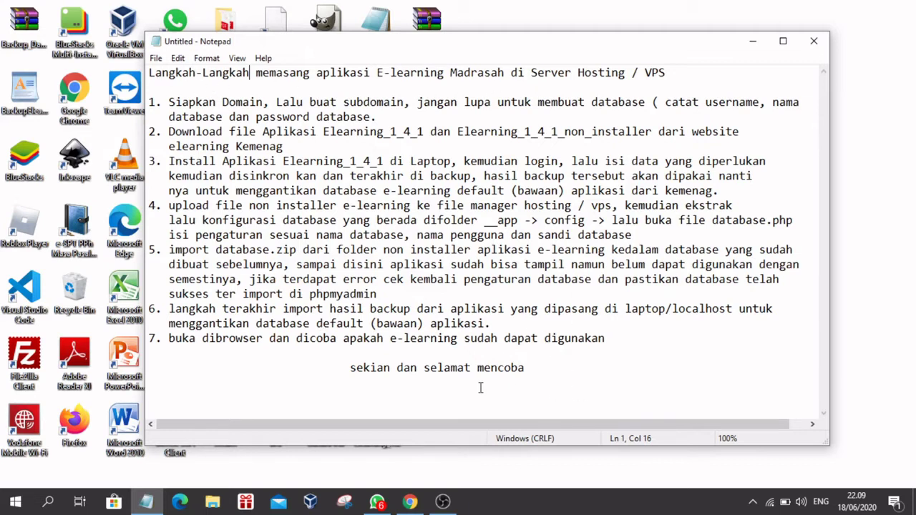
left_click(545, 366)
left_click(751, 43)
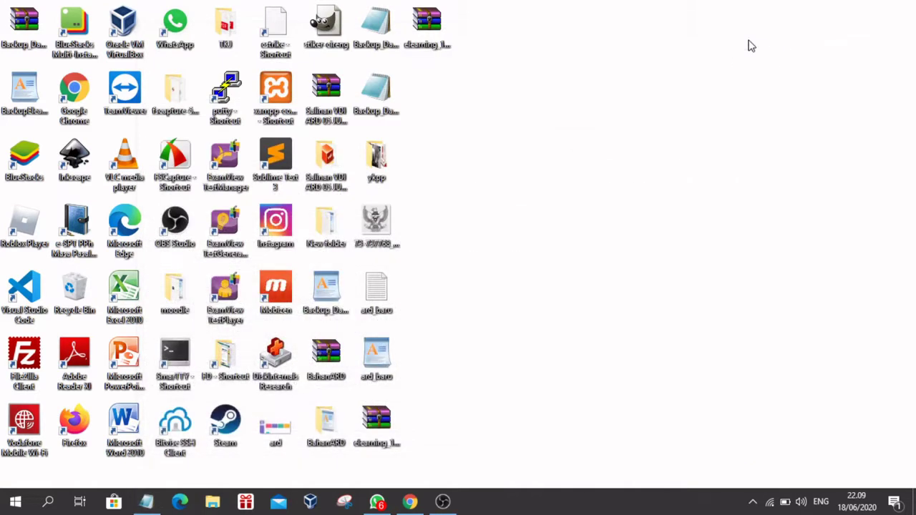
Step: Bring up the E-learning Madrasah site in the browser and go to its login page
left_click(410, 503)
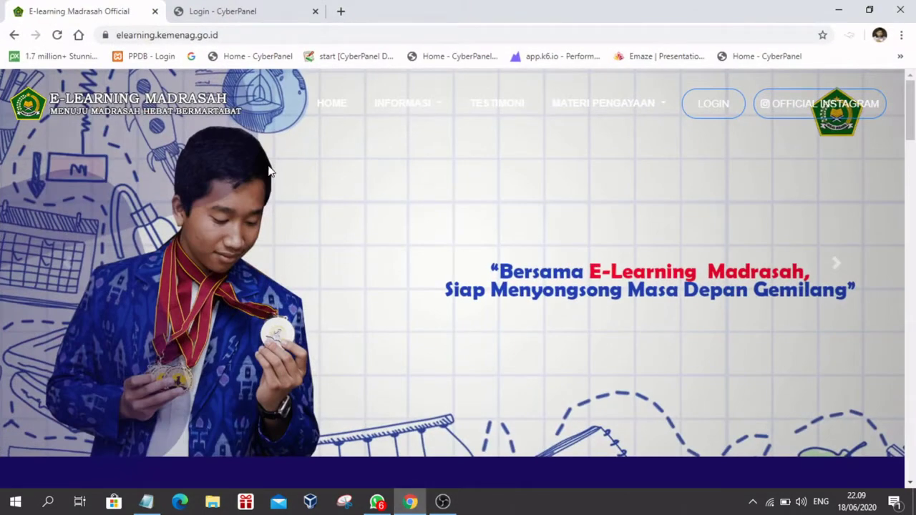
left_click(243, 35)
left_click(279, 36)
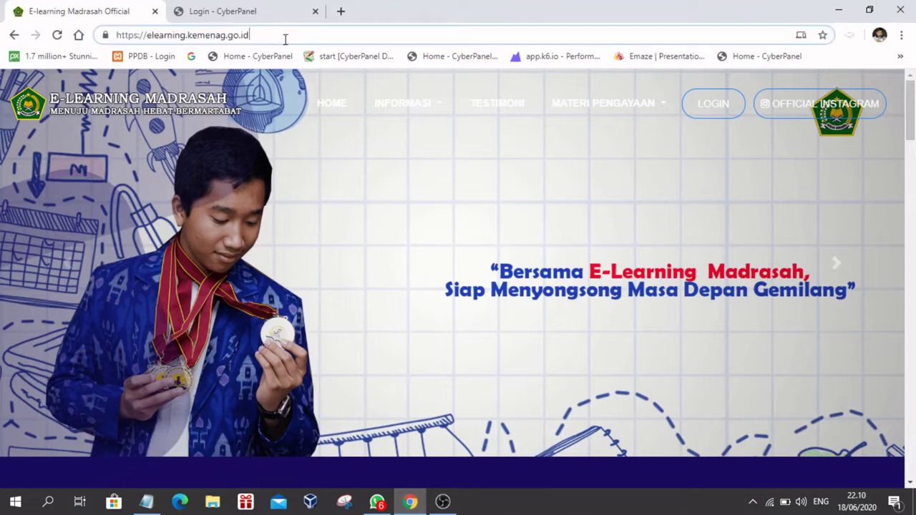
left_click(712, 109)
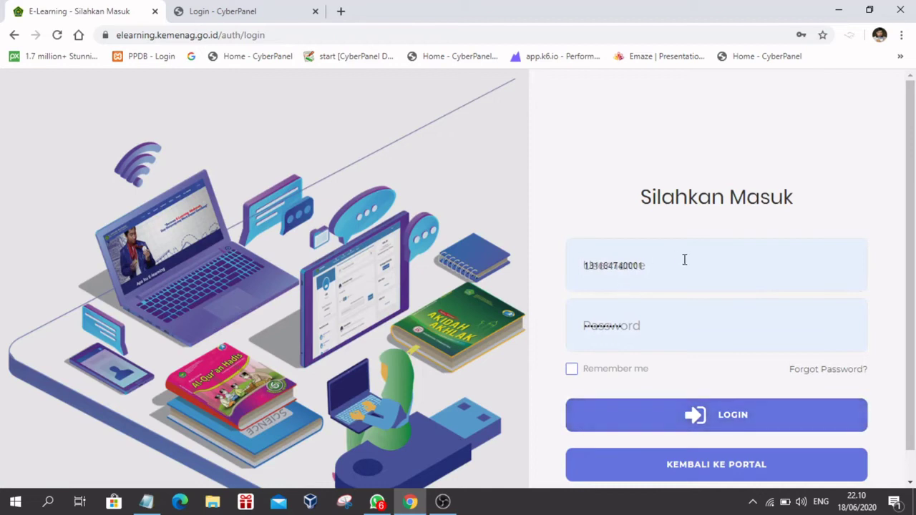
Step: Sign in with the saved login and reach the Download Installer page for version 1.4.1
left_click(693, 266)
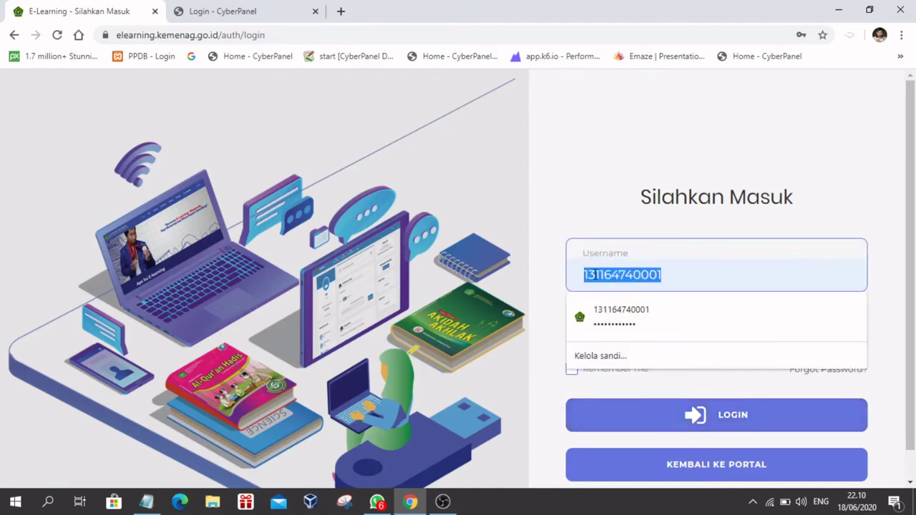
left_click(718, 309)
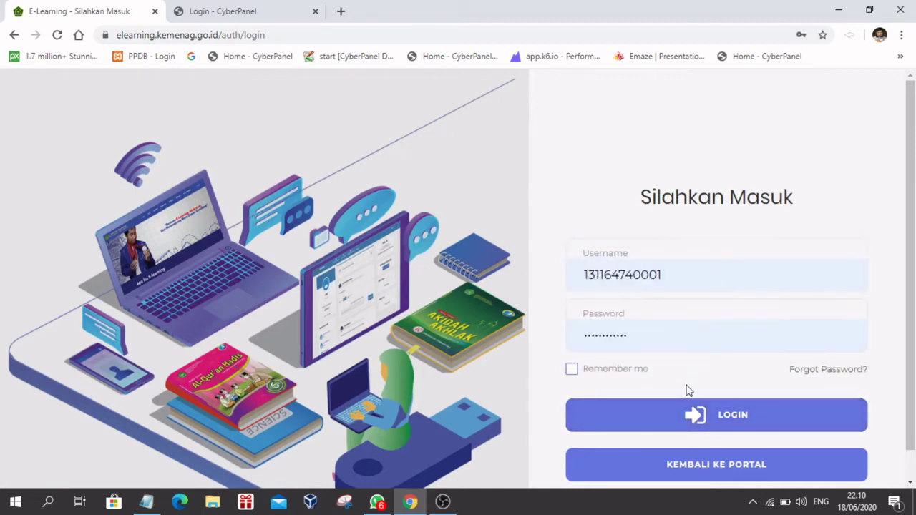
left_click(702, 415)
left_click(436, 356)
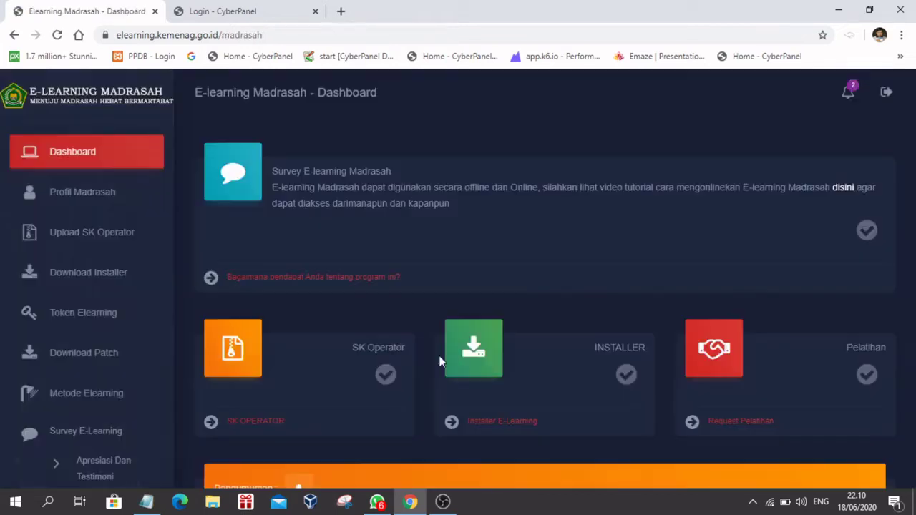
left_click(78, 272)
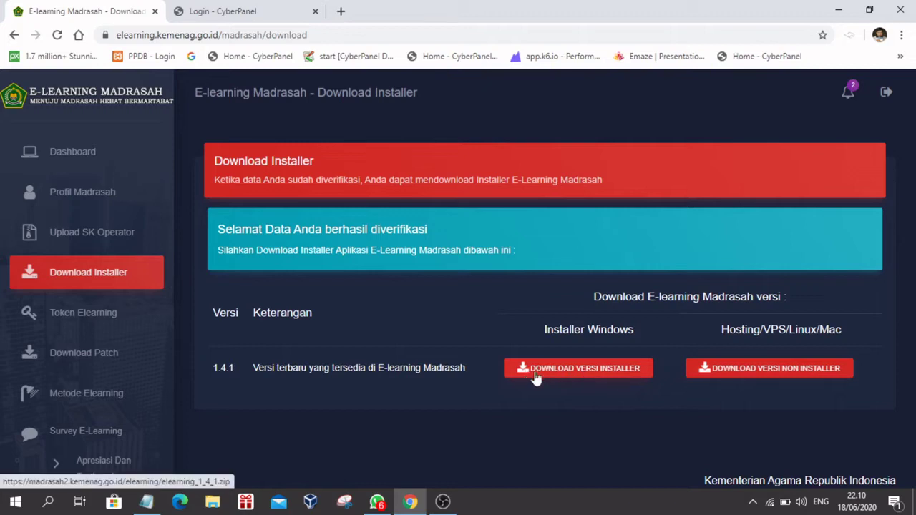
left_click(841, 11)
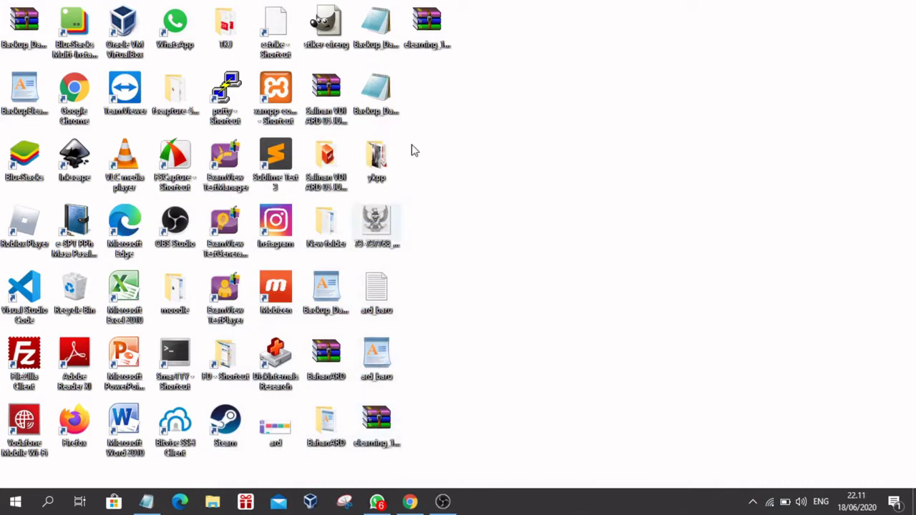
Step: Extract elearning_1_4_1.zip into a new elearning_1_4_1 folder and open that folder
left_click(433, 29)
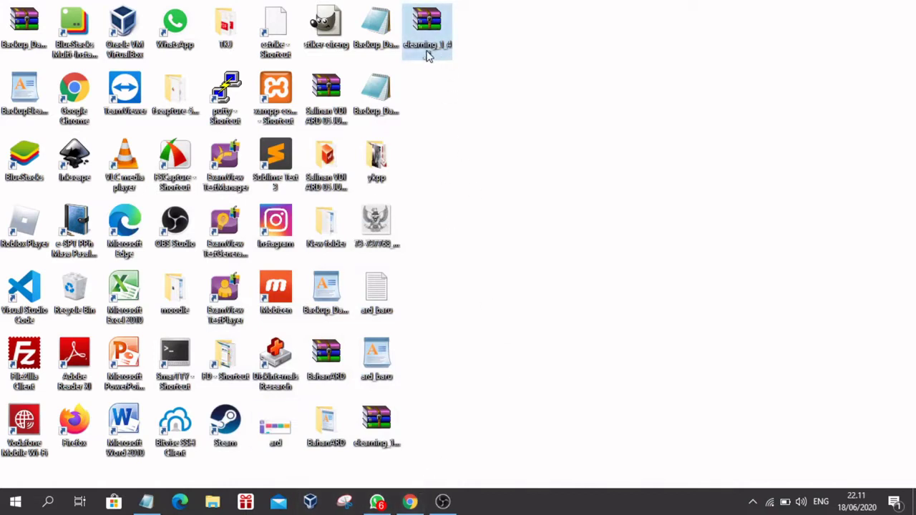
mouse_move(428, 57)
left_click(376, 432)
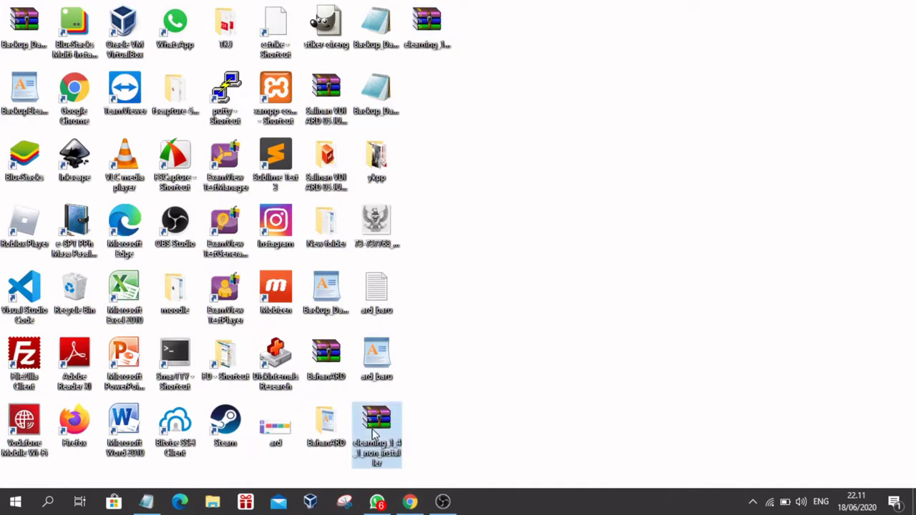
left_click(433, 26)
right_click(433, 26)
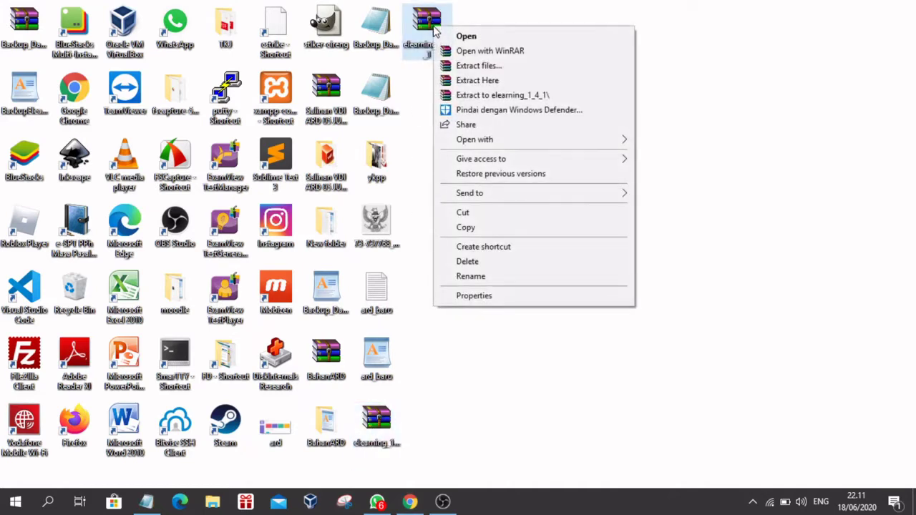
left_click(472, 96)
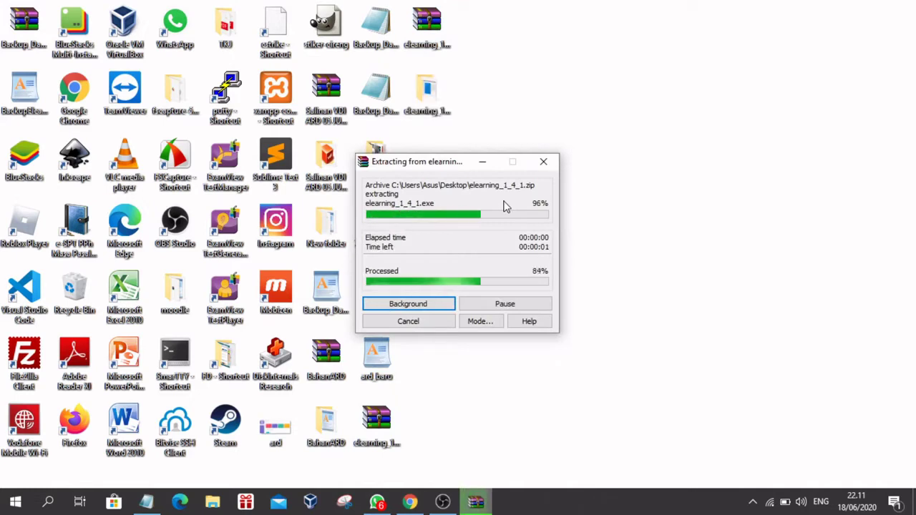
double_click(428, 92)
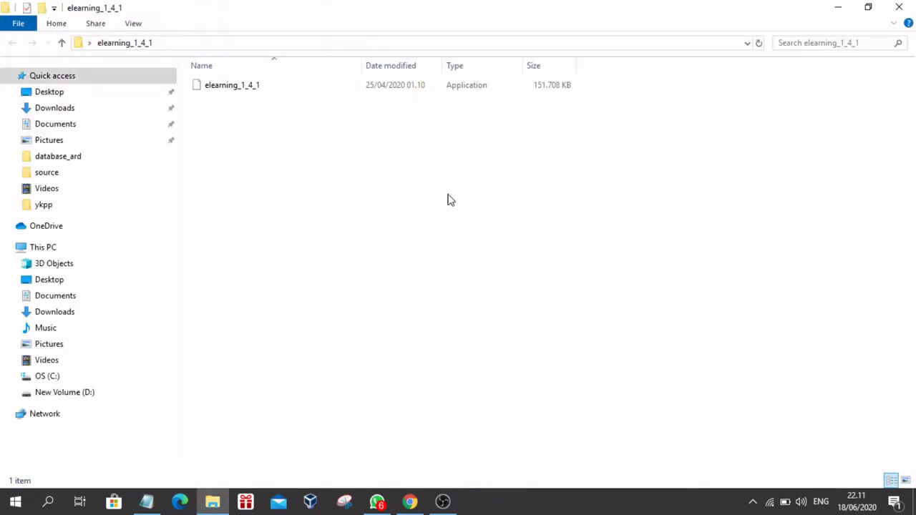
Step: Run elearning_1_4_1.exe and install it into C:\ELEARNINGMADRASAH with the default wizard choices
left_click(249, 87)
double_click(248, 86)
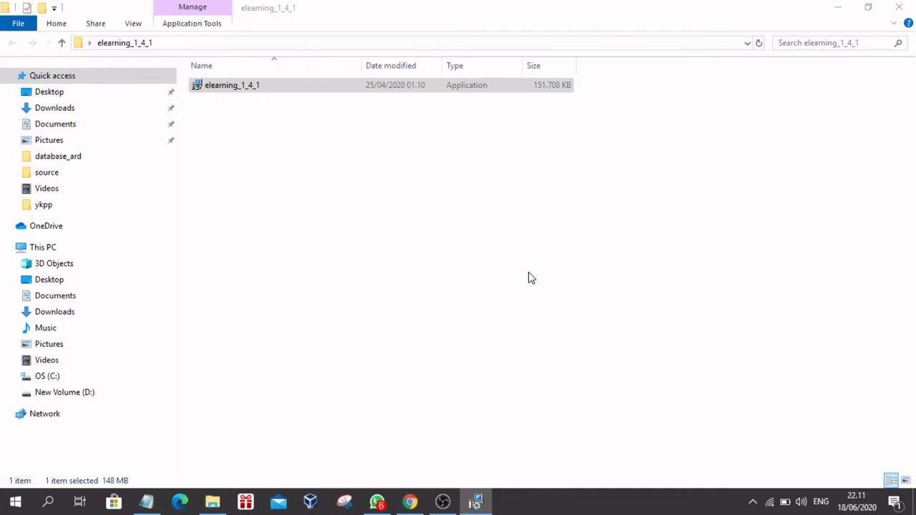
left_click(528, 374)
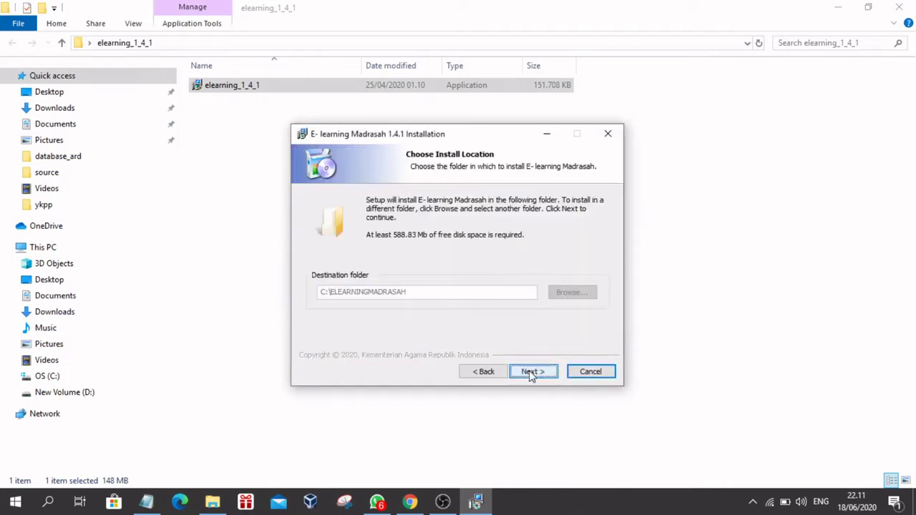
left_click(530, 375)
left_click(530, 375)
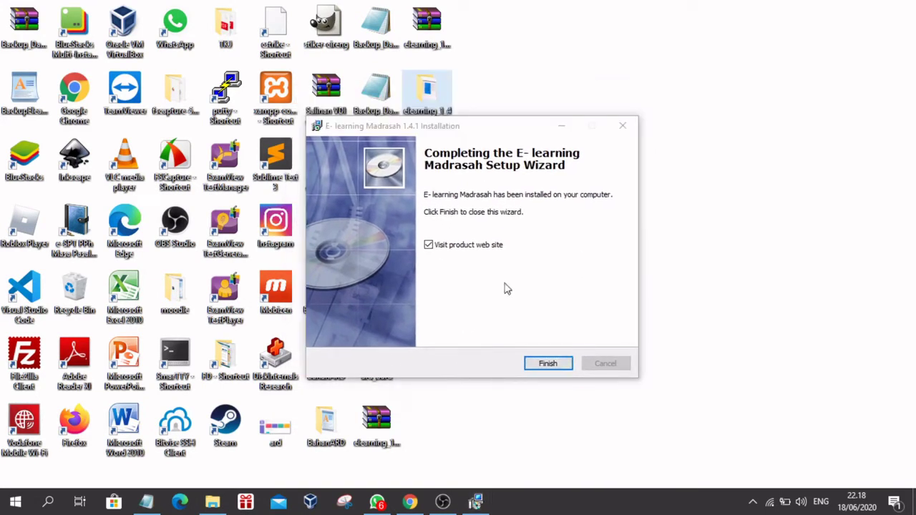
left_click(536, 341)
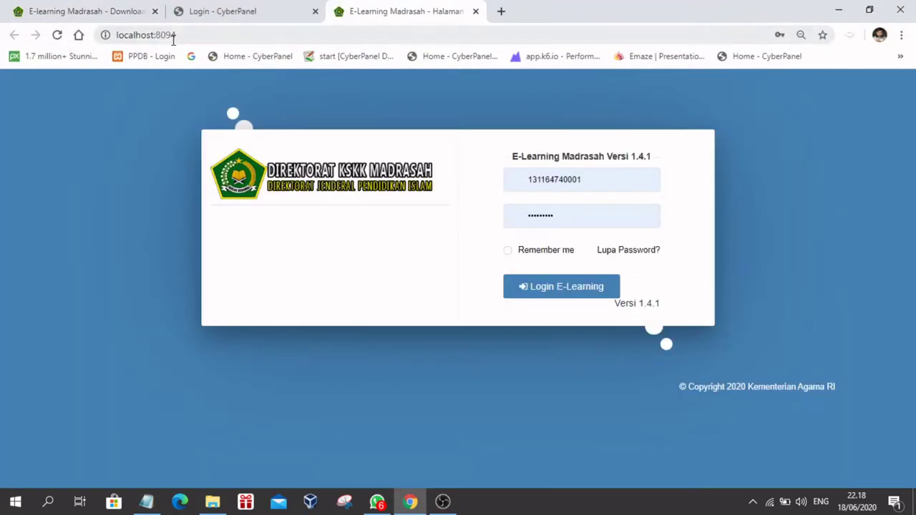
Step: Log in to the localhost:8094 E-learning app using the saved username and password
left_click(187, 36)
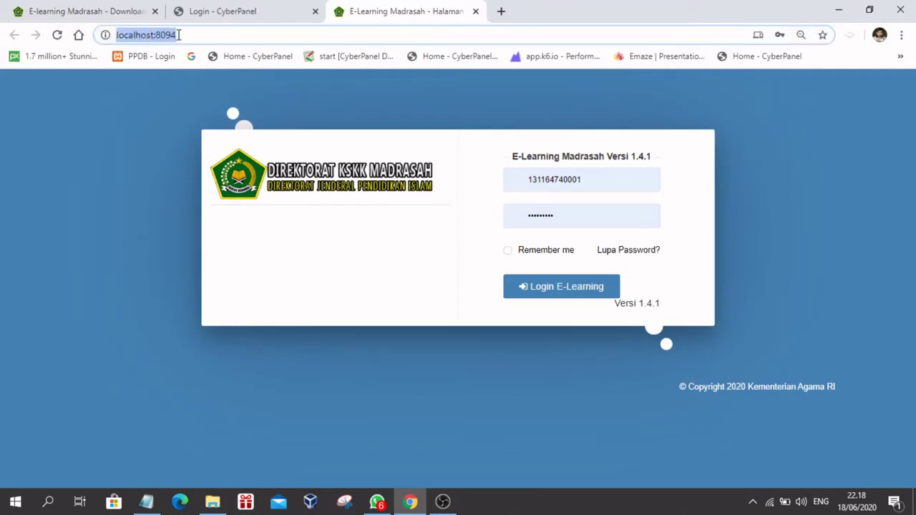
left_click(181, 34)
triple_click(191, 32)
left_click(196, 38)
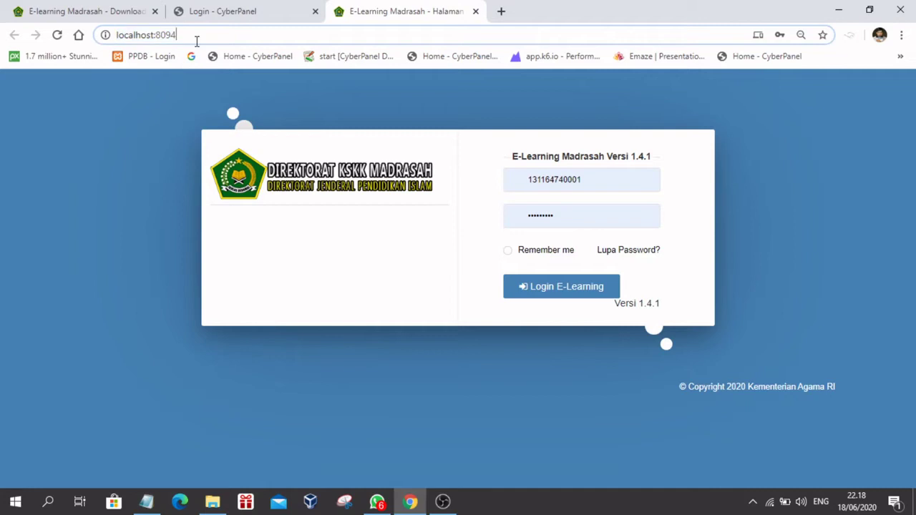
double_click(605, 181)
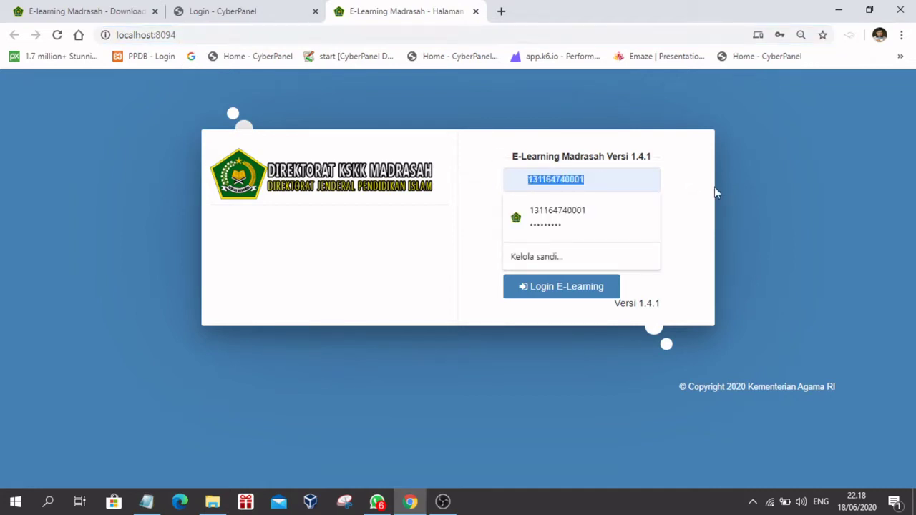
left_click(692, 194)
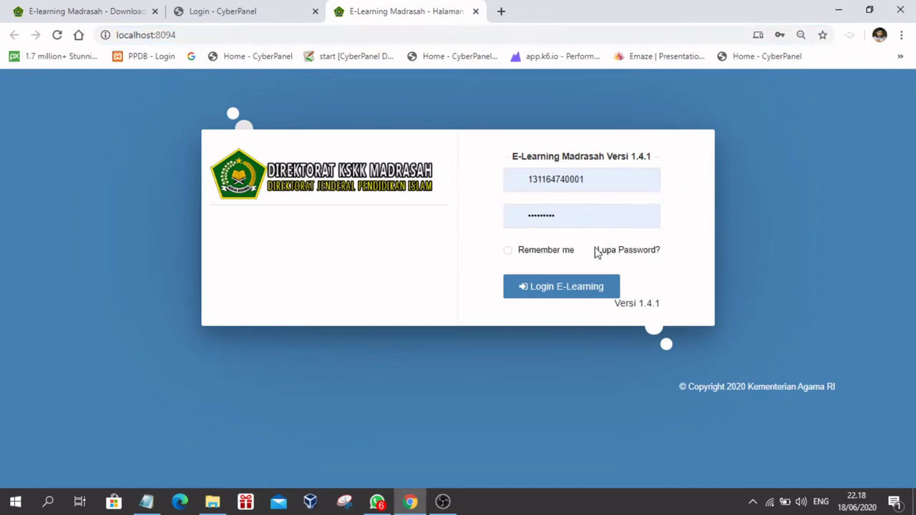
left_click(560, 290)
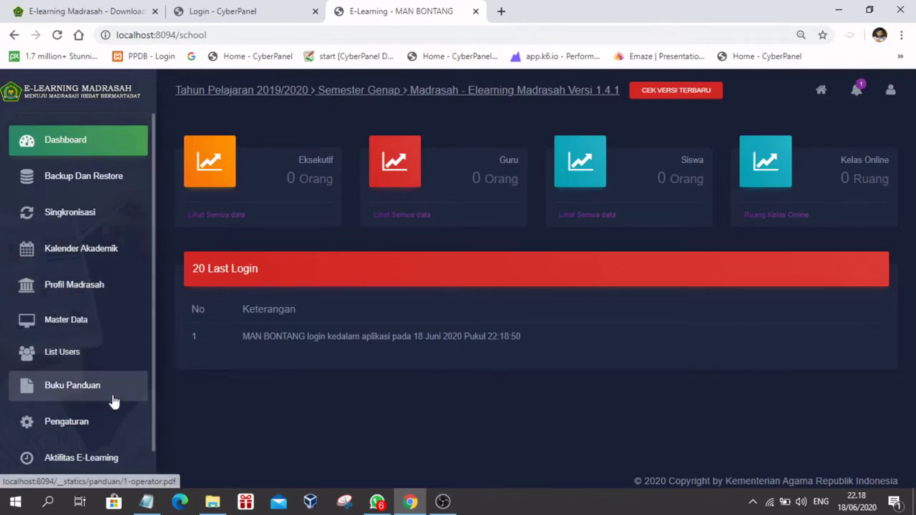
Step: Expand the user lists section and look over the E-learning dashboard
left_click(72, 354)
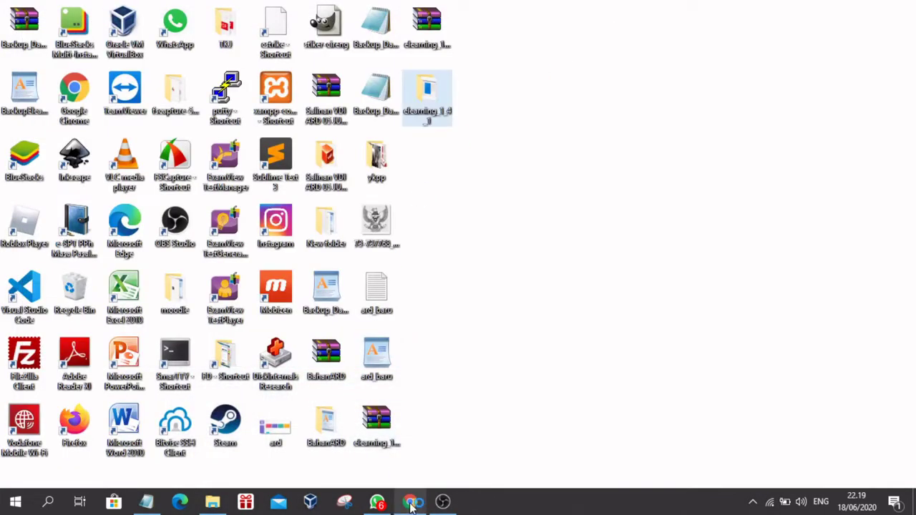
left_click(410, 501)
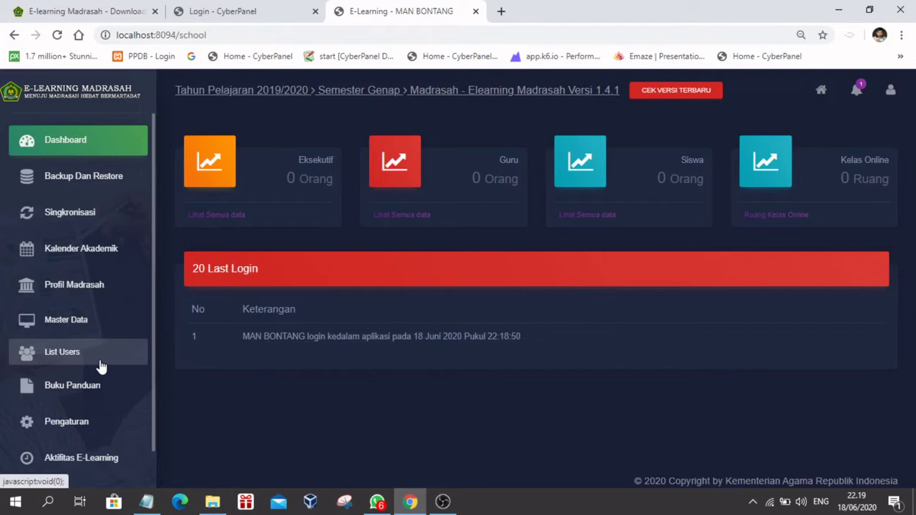
scroll(99, 368, "down", 1)
scroll(100, 366, "up", 1)
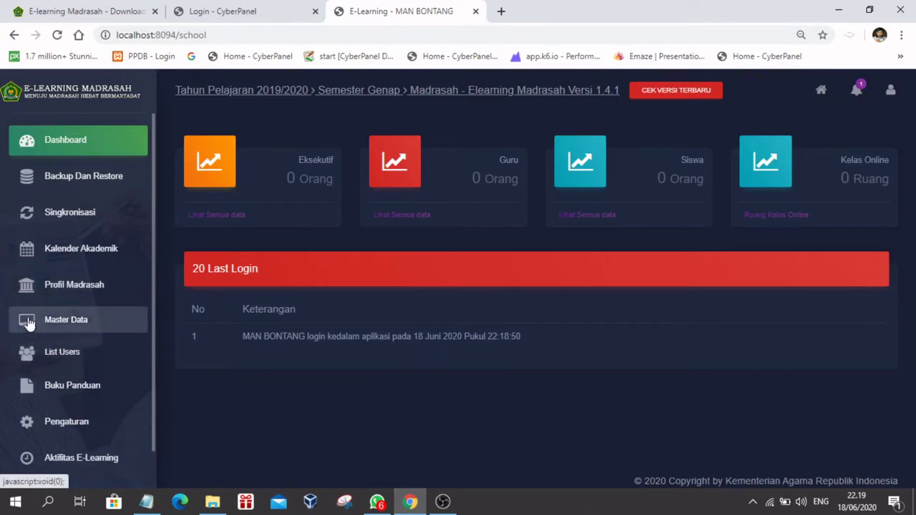
scroll(107, 366, "down", 1)
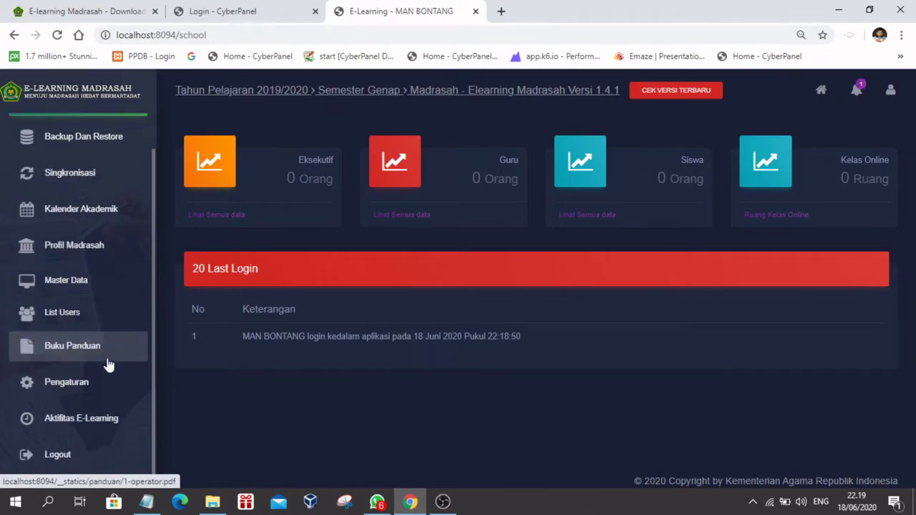
Step: Open Ruang Kelas, abandon the new classroom form, and go to Mata Pelajaran
left_click(32, 286)
left_click(74, 305)
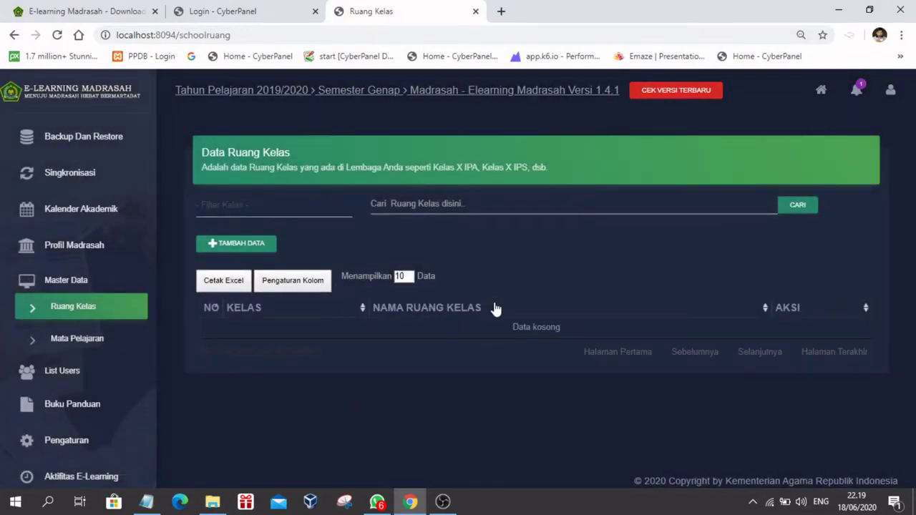
left_click(222, 244)
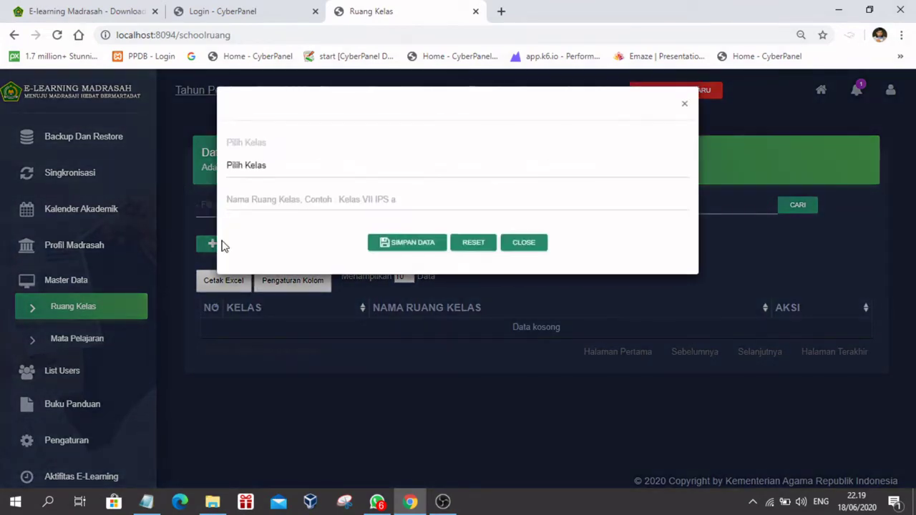
left_click(462, 209)
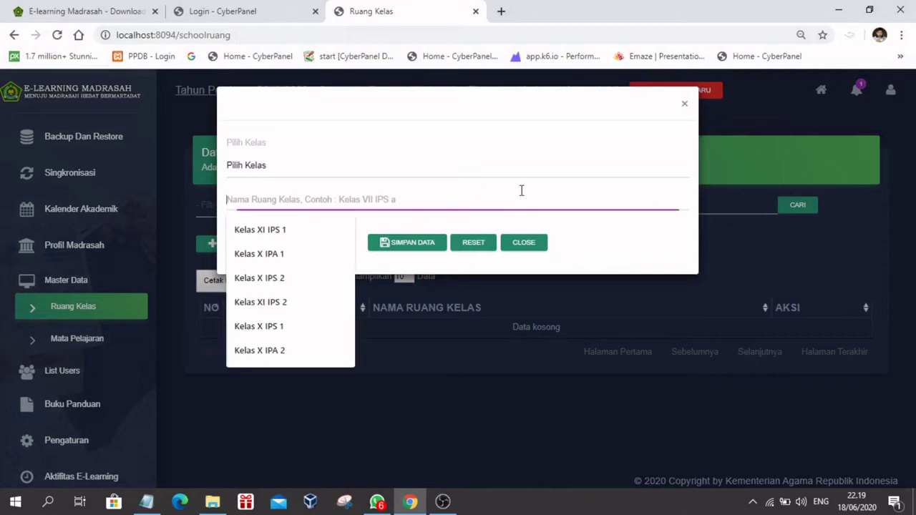
left_click(685, 105)
left_click(81, 343)
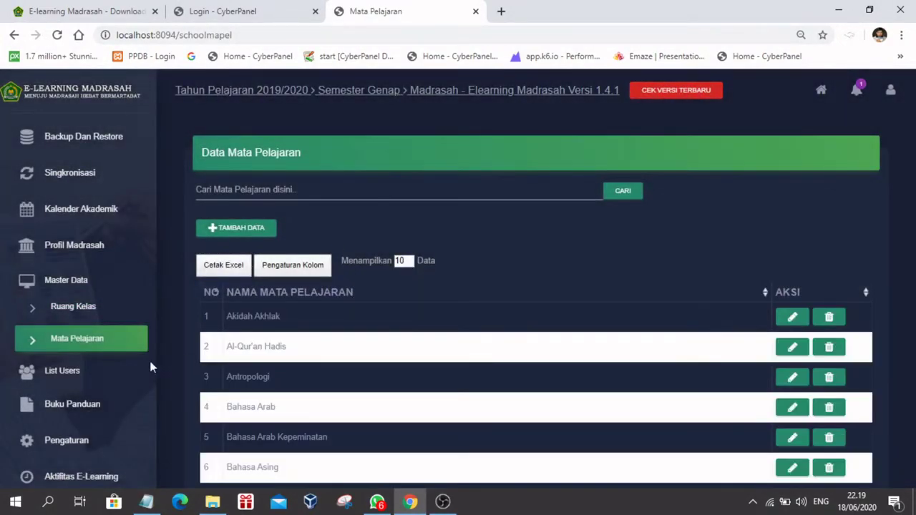
Step: Expand List Users and view the Data Eksekutif, Data Guru and Data Siswa pages
left_click(76, 374)
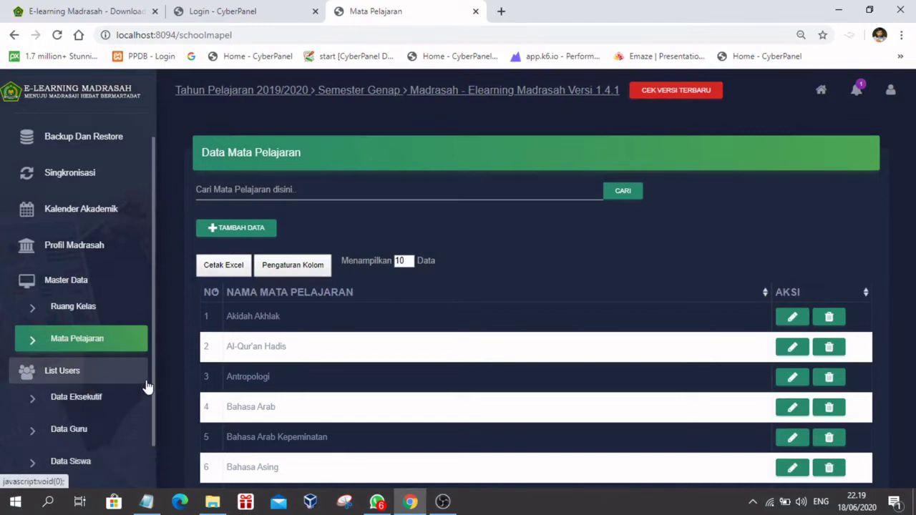
scroll(143, 384, "down", 2)
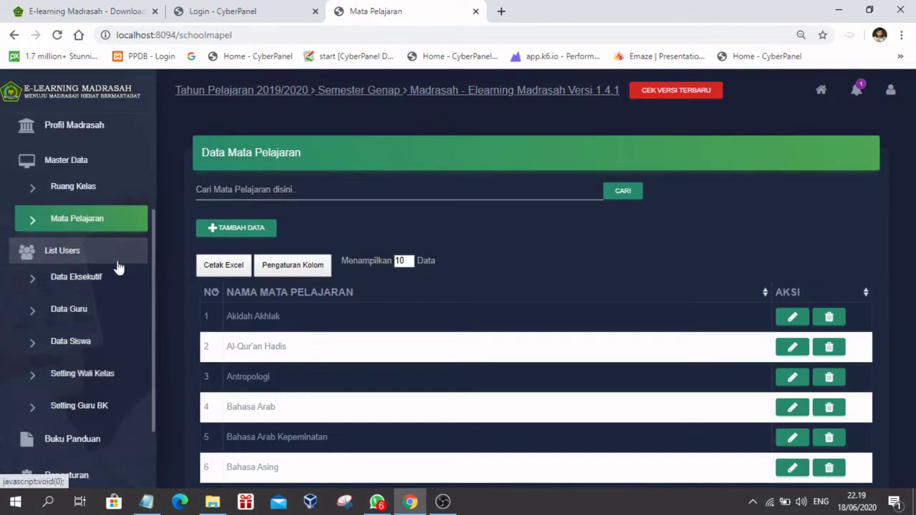
left_click(74, 281)
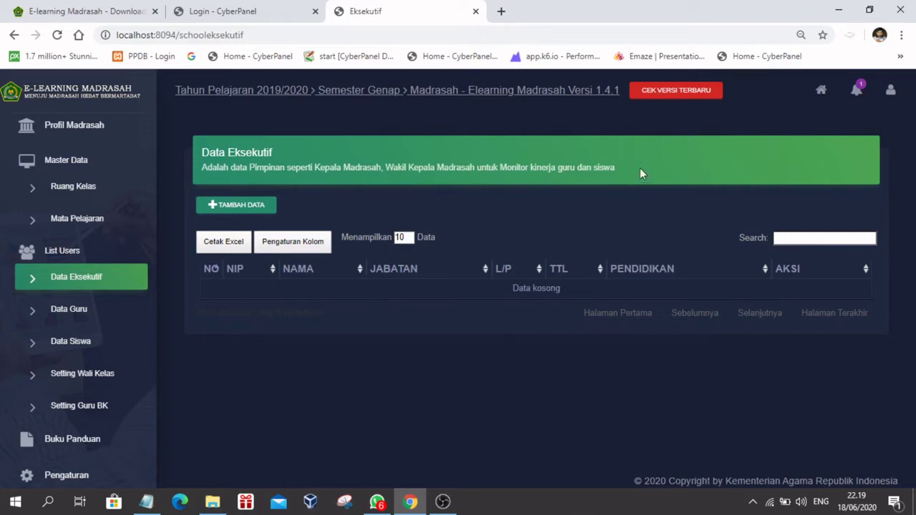
left_click(68, 315)
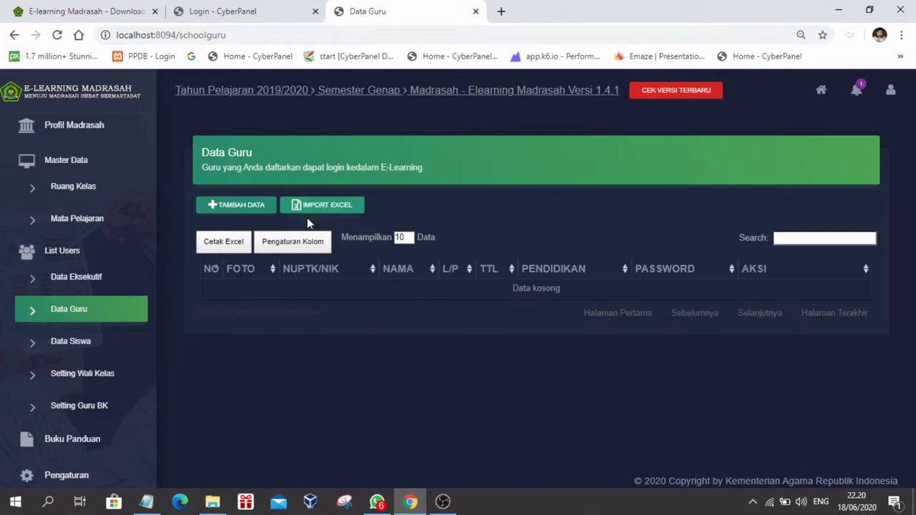
left_click(84, 341)
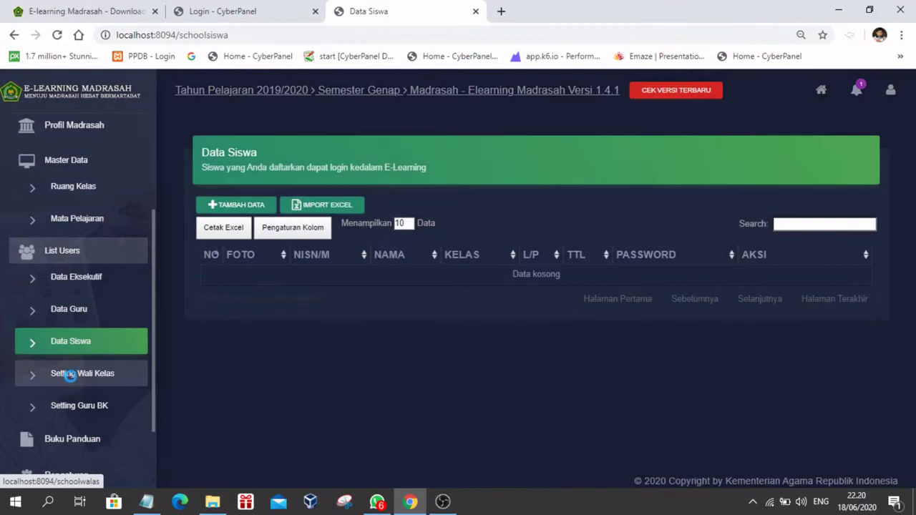
Step: View Setting Wali Kelas, then scroll through Setting Guru BK for Kelas X, XI and XII
left_click(71, 376)
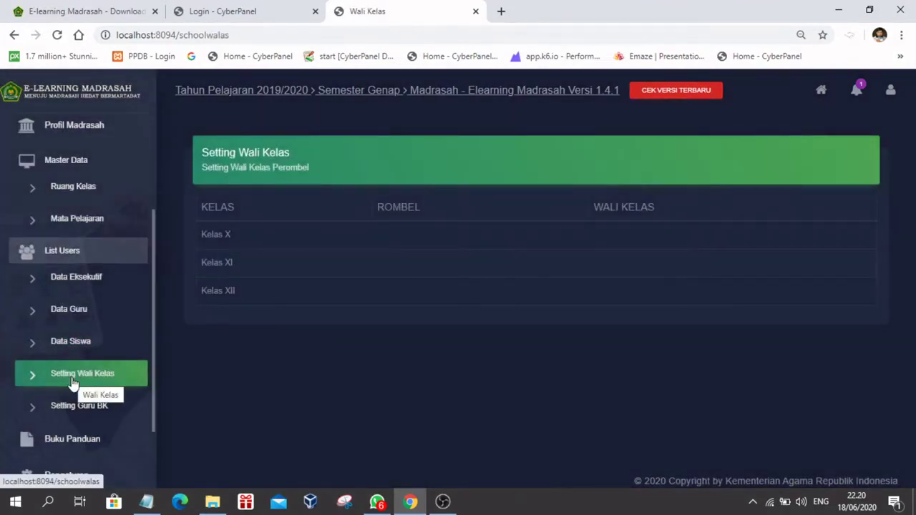
left_click(76, 413)
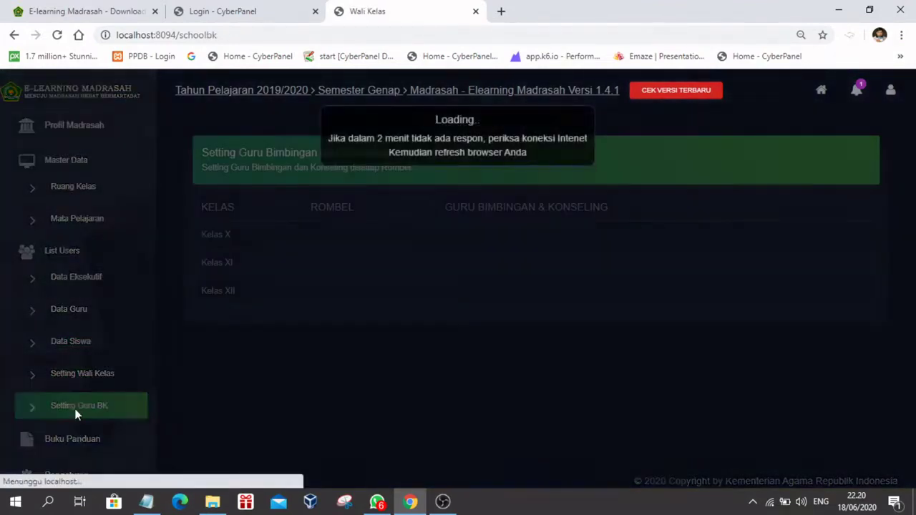
scroll(82, 397, "down", 2)
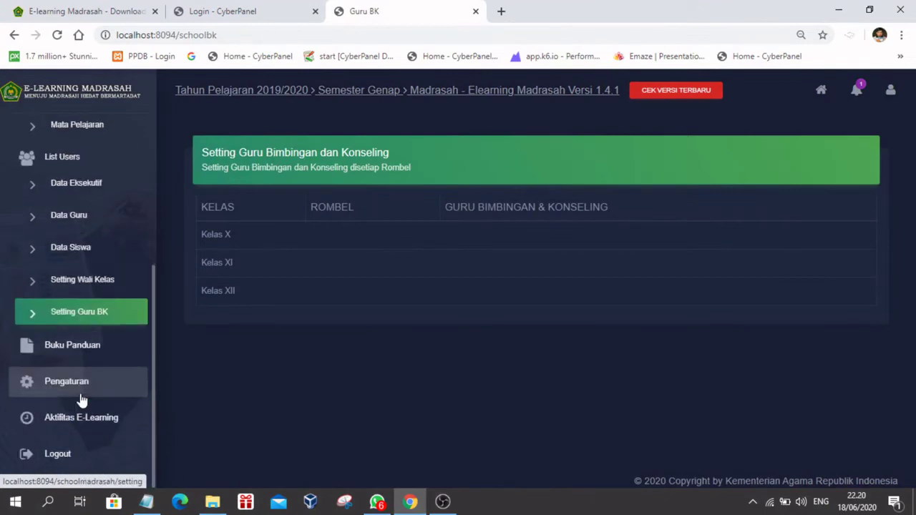
scroll(82, 400, "up", 5)
scroll(81, 399, "down", 5)
scroll(99, 344, "up", 4)
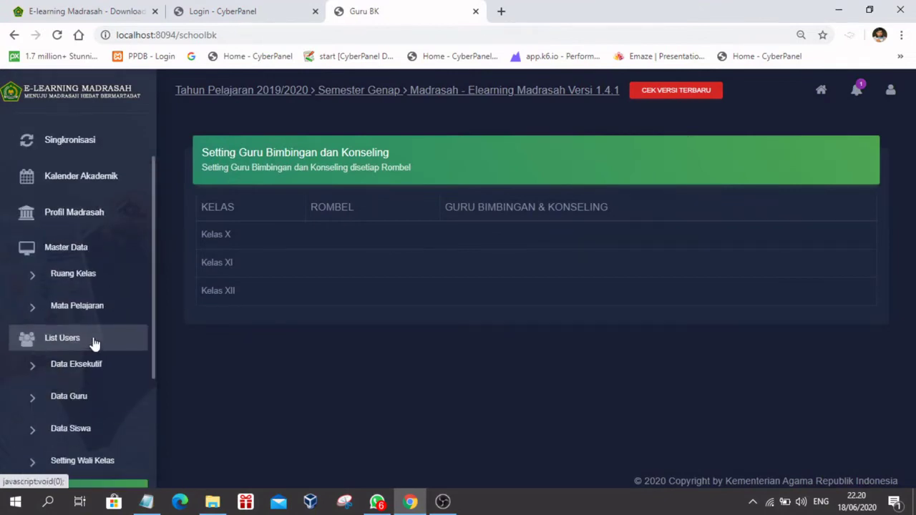
scroll(82, 392, "down", 4)
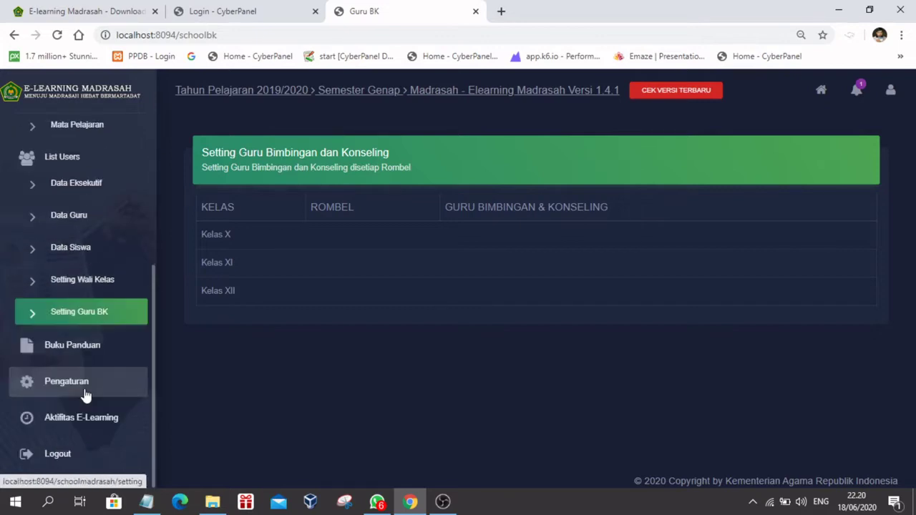
scroll(84, 395, "up", 6)
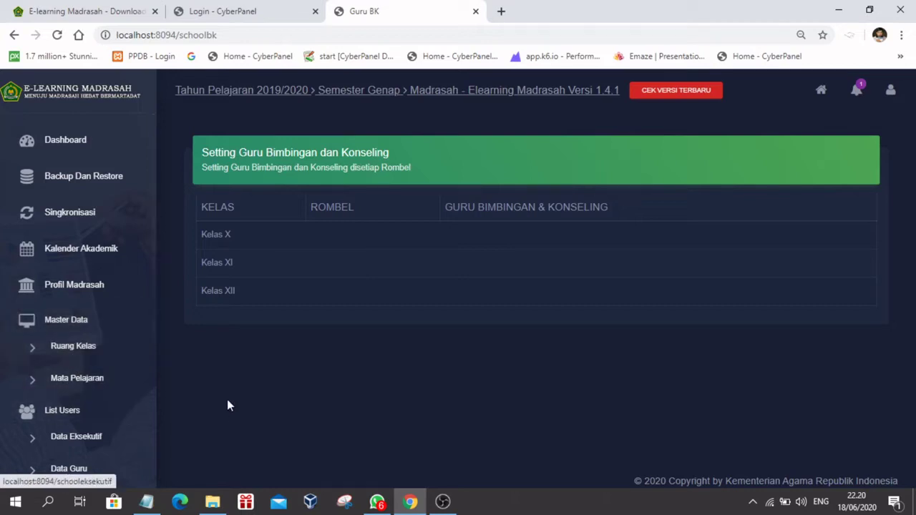
Step: Run Singkronisasi (Guru 0, Siswa 0, Kelas 0) and update the madrasah profile from the server
left_click(53, 210)
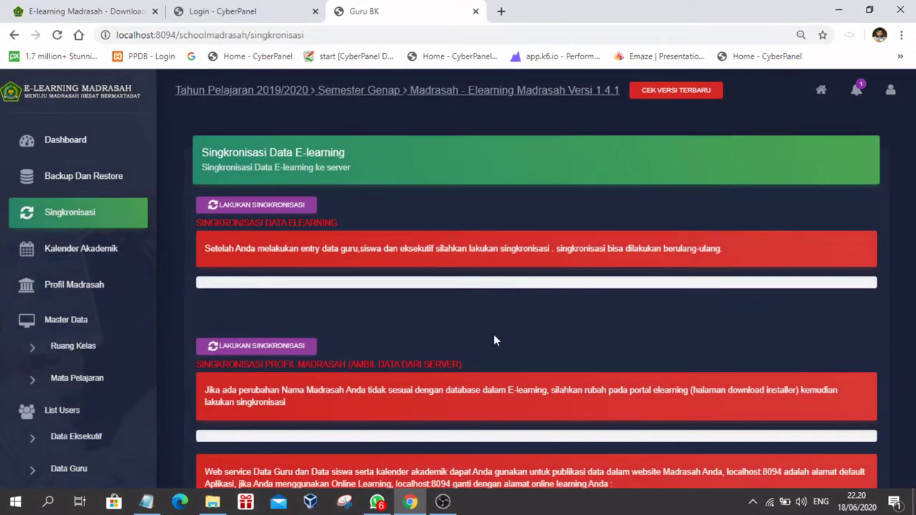
left_click(248, 206)
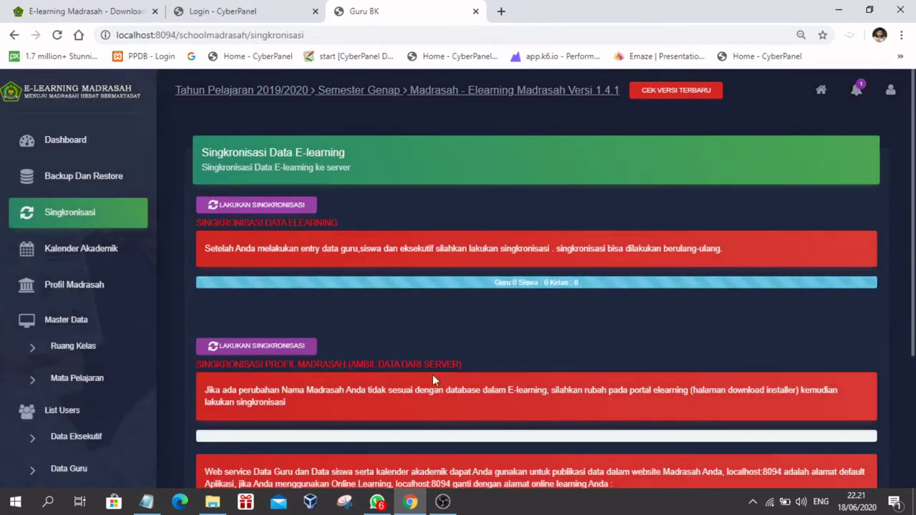
left_click(266, 350)
scroll(539, 373, "down", 3)
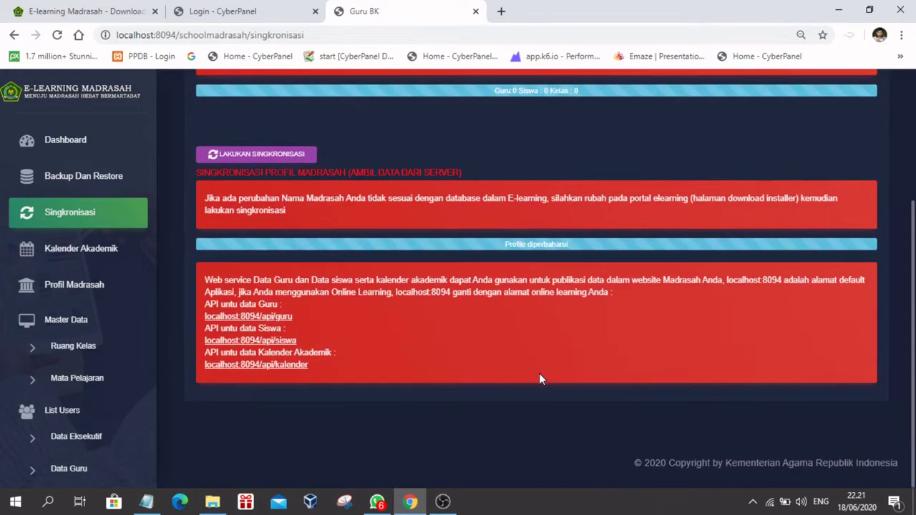
scroll(539, 373, "up", 3)
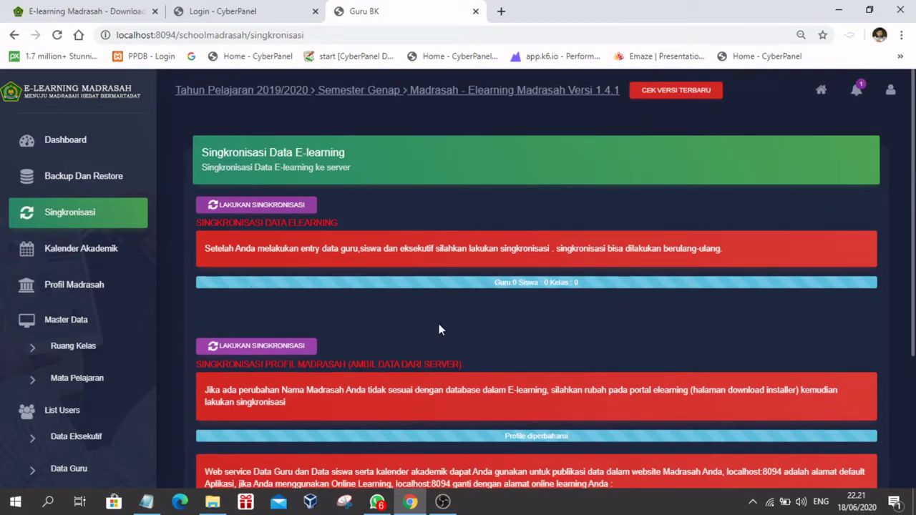
Step: Download the BackupElearningMadrasah20200618222120.sql.zip database backup and show it in the downloads list
left_click(56, 177)
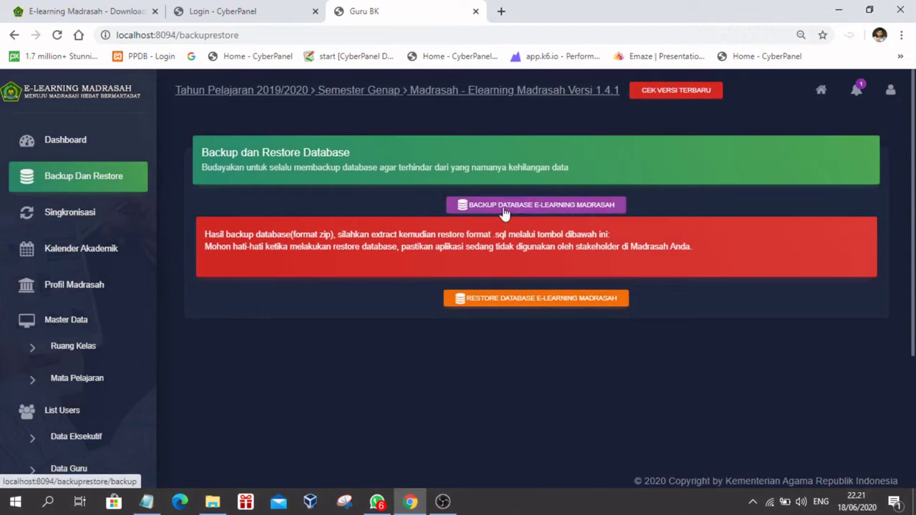
left_click(541, 210)
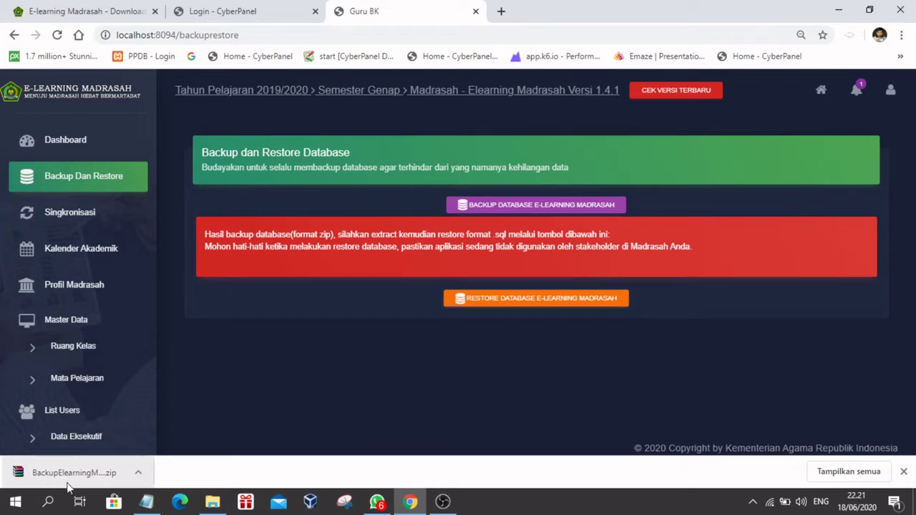
left_click(848, 472)
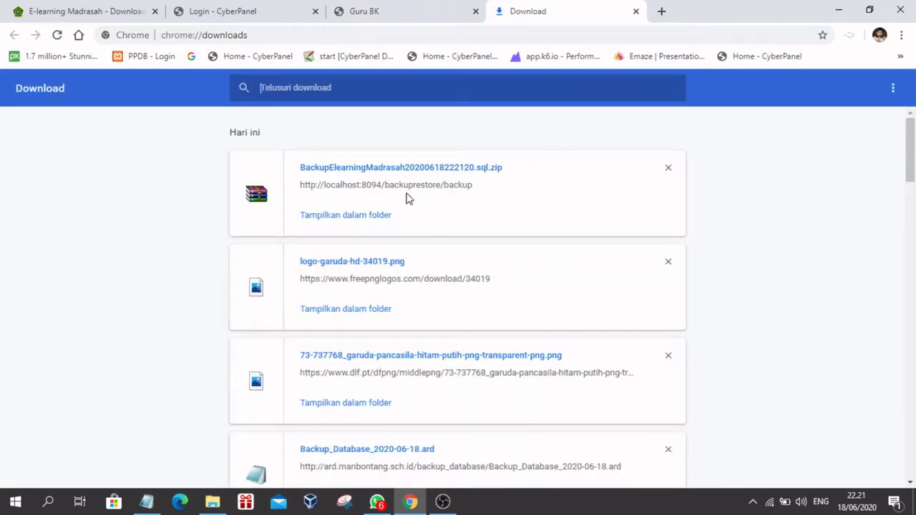
Step: Locate the downloaded backup zip and rename it backup_18_juni_2020
left_click(361, 215)
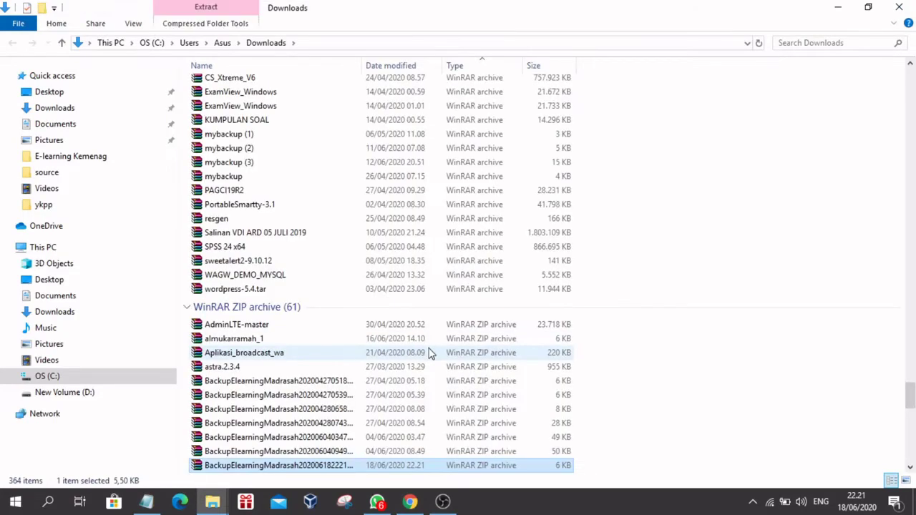
right_click(334, 472)
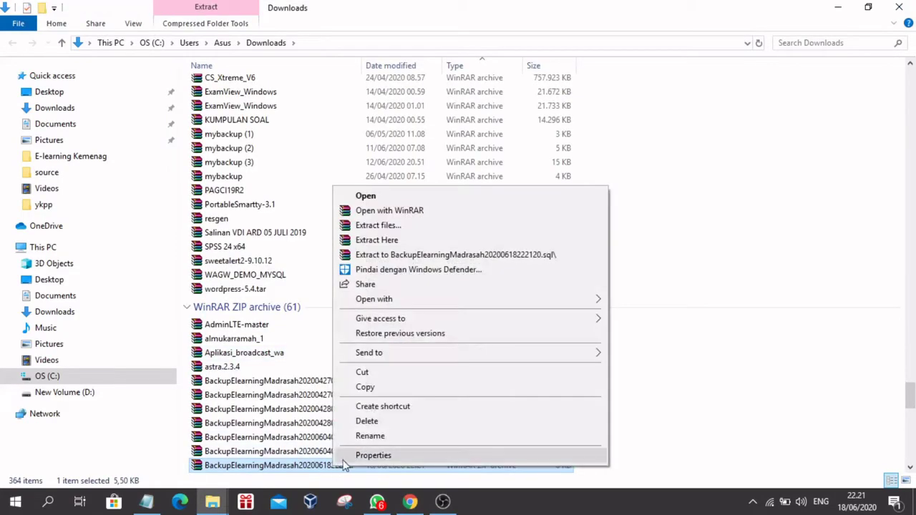
left_click(370, 436)
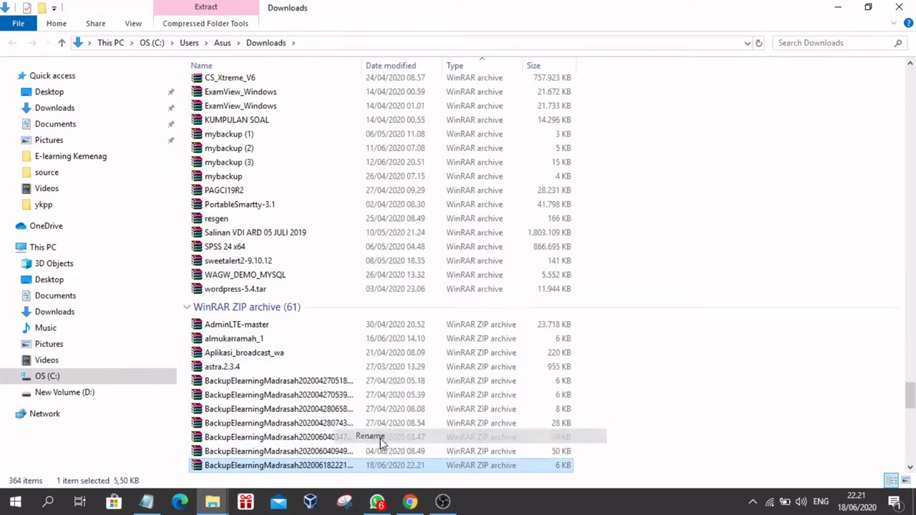
type("bac")
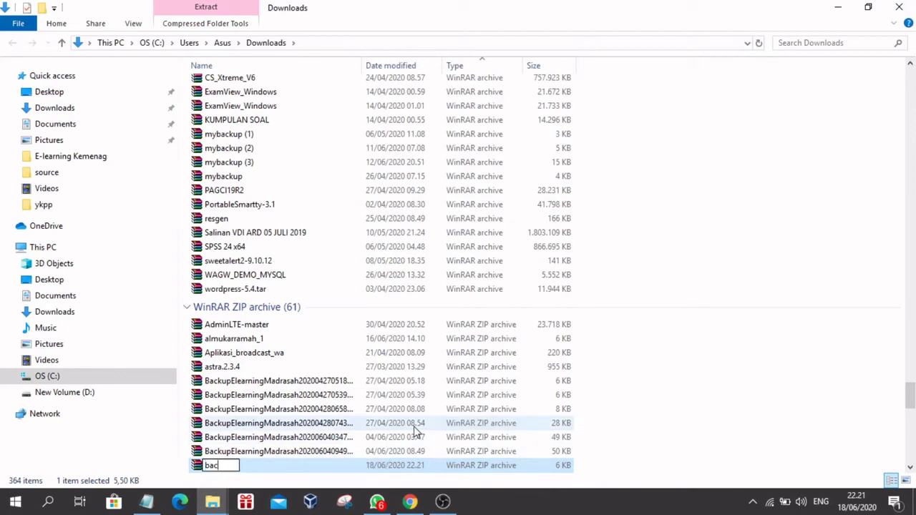
type("kup_terakh")
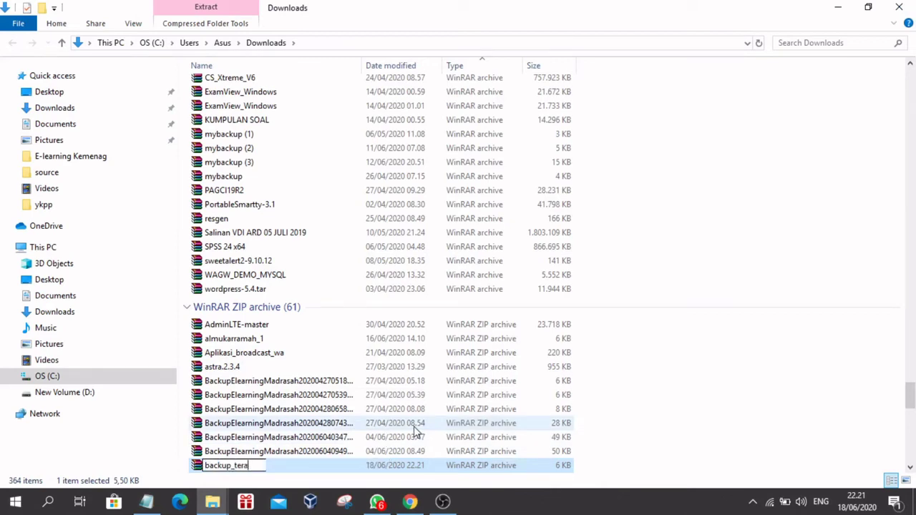
key("BackSpace")
key("BackSpace")
key("BackSpace")
type("18_juni_2020")
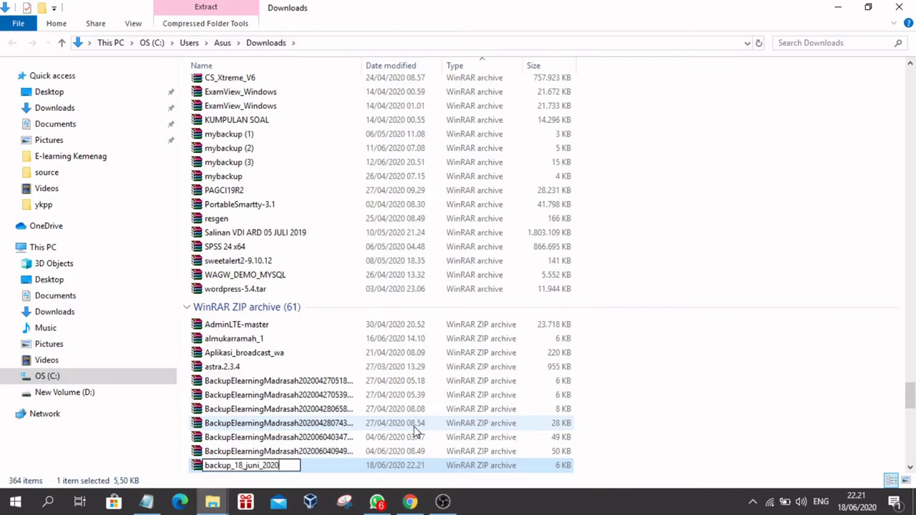
key("Return")
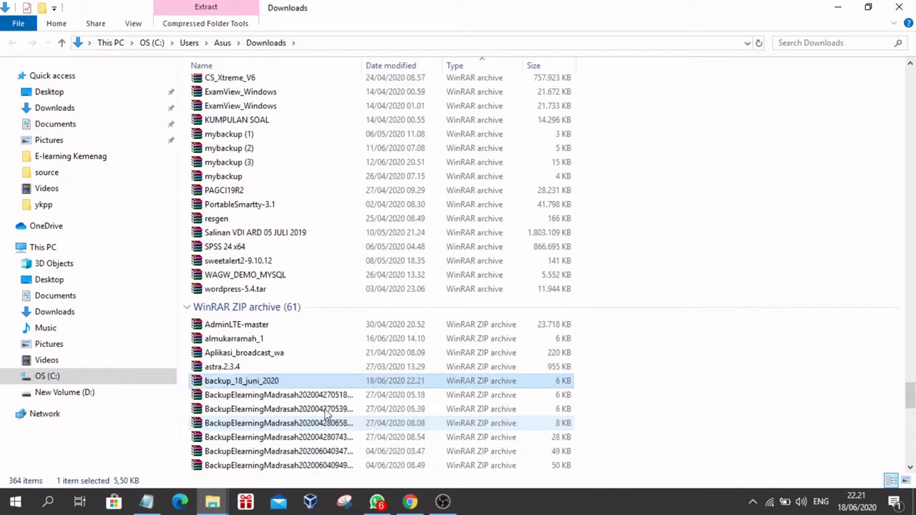
Step: Copy backup_18_juni_2020 onto the Desktop and close the browser's Downloads page
right_click(230, 385)
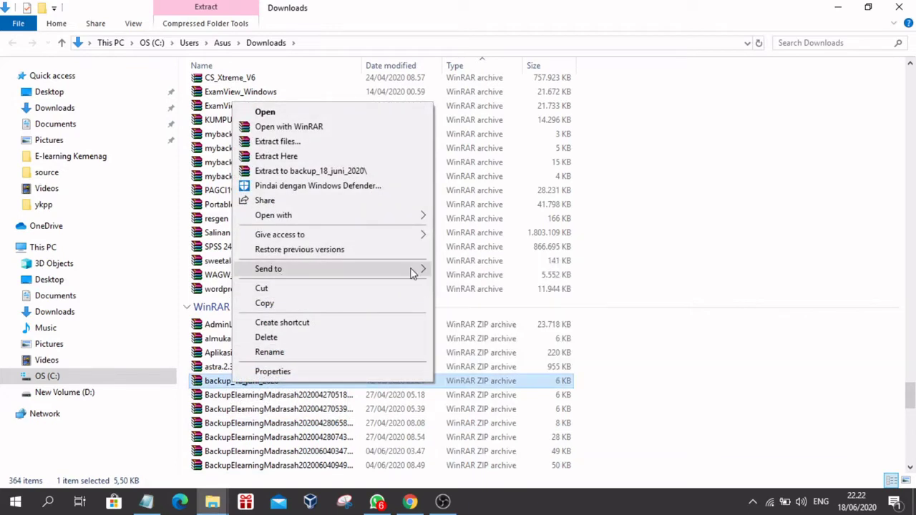
mouse_move(414, 272)
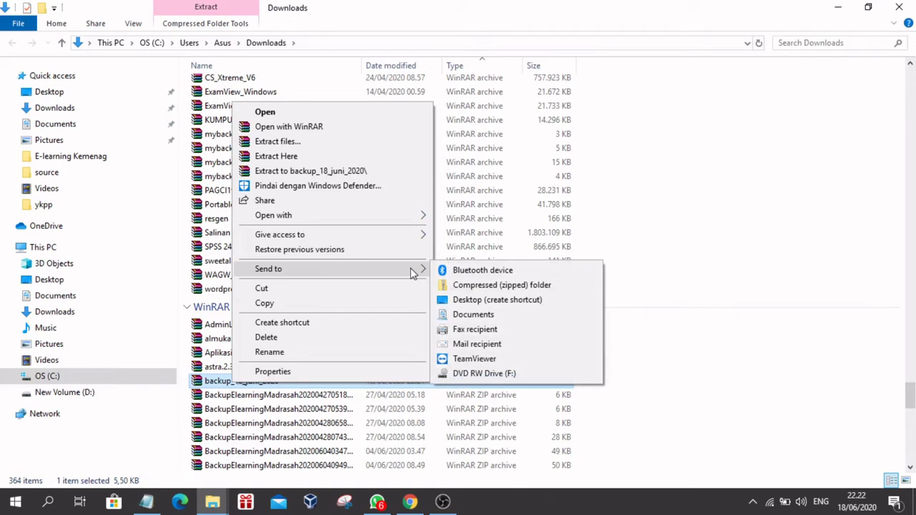
right_click(224, 386)
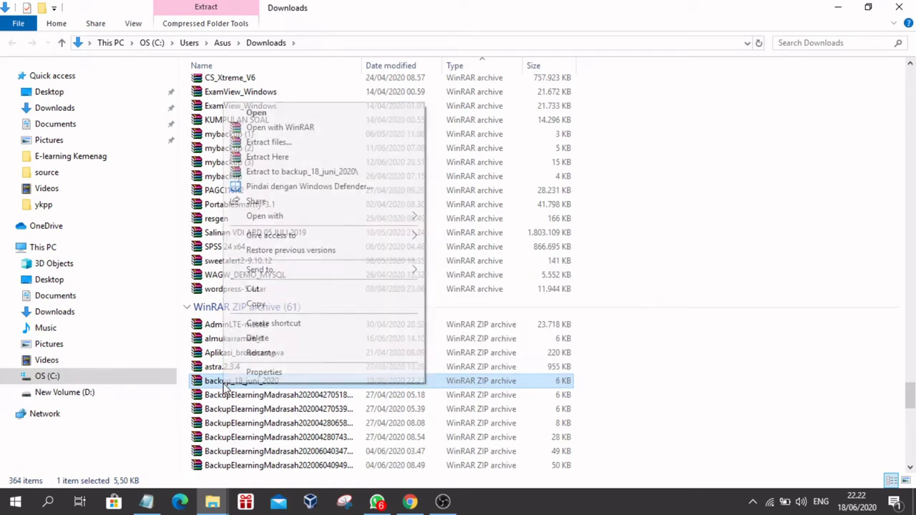
left_click(266, 303)
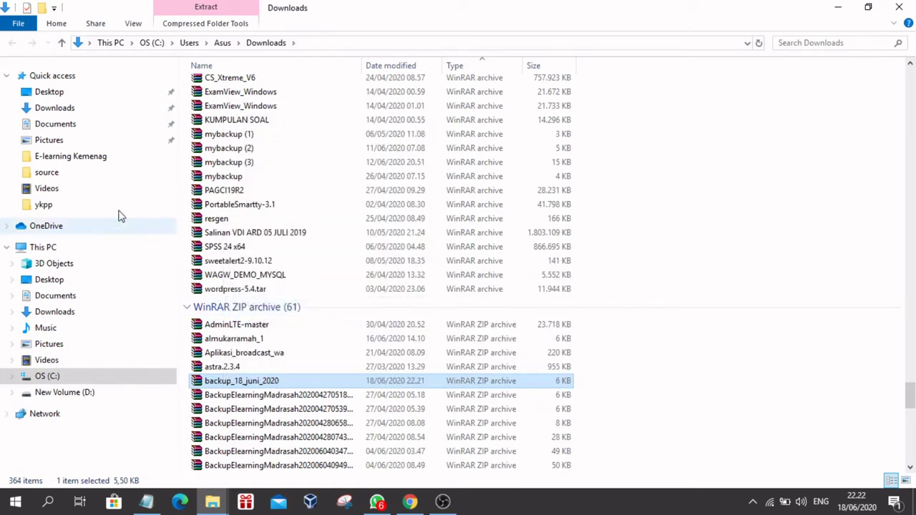
left_click(57, 283)
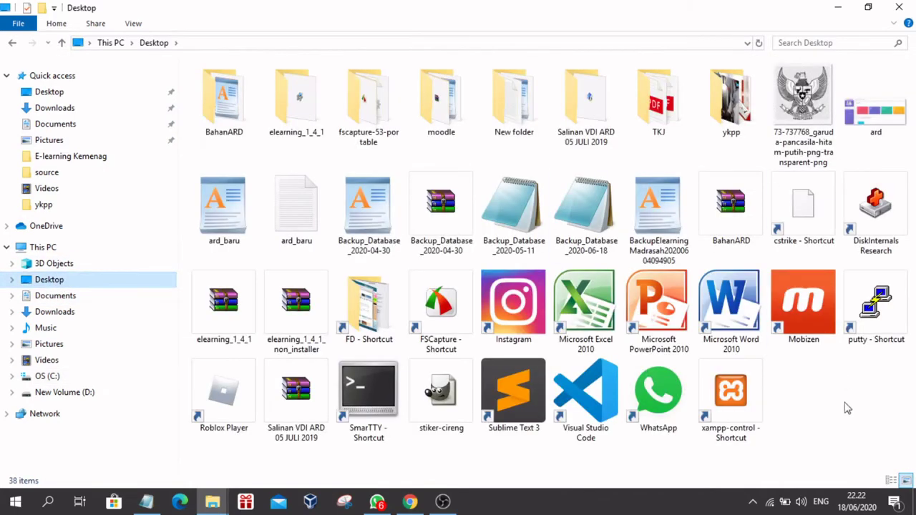
right_click(861, 442)
left_click(765, 324)
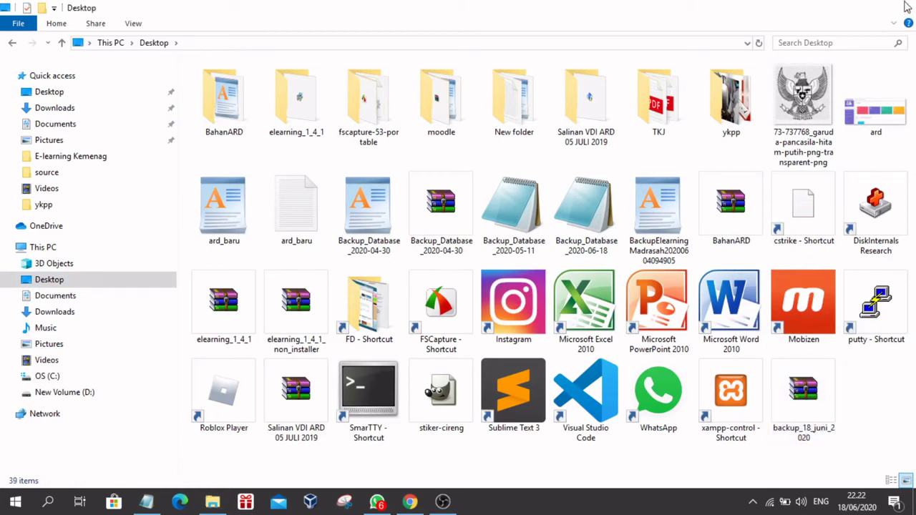
key("alt+Tab")
left_click(635, 11)
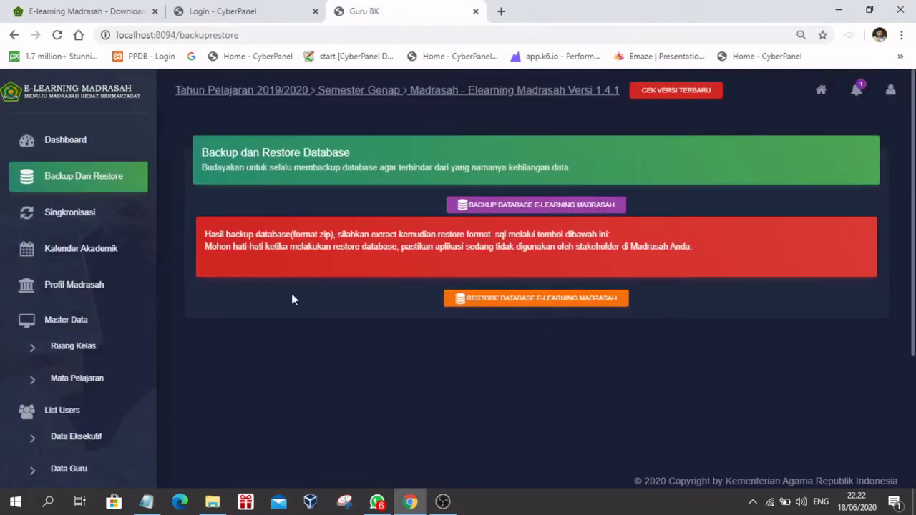
Step: Close the local Guru BK tab, check the login page URL, and sign in to CyberPanel
left_click(476, 11)
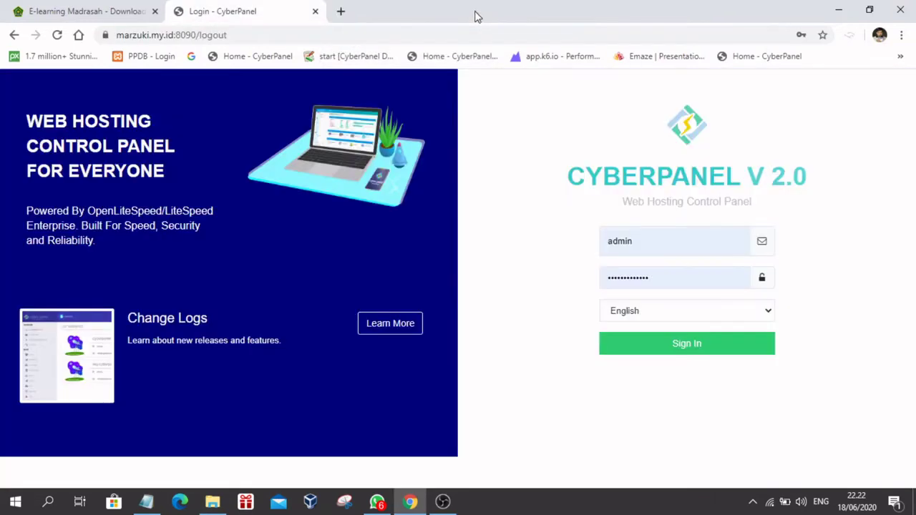
left_click(838, 10)
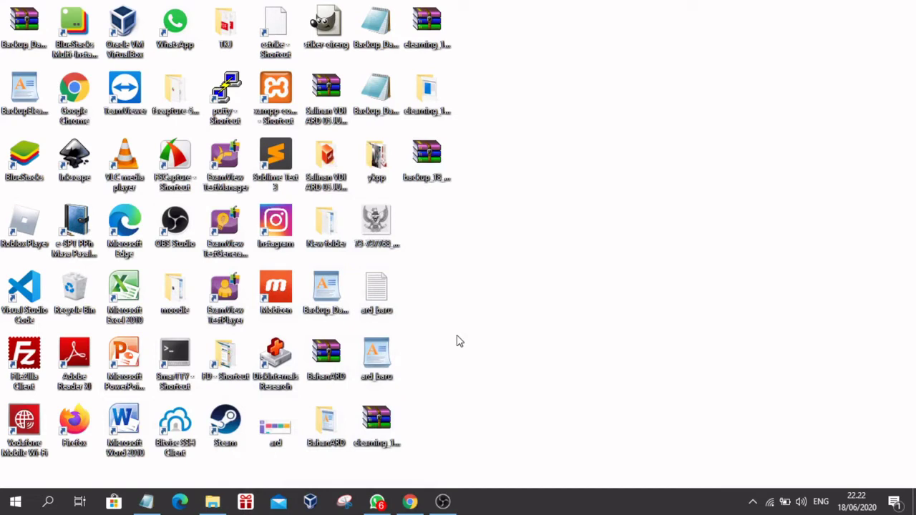
left_click(410, 502)
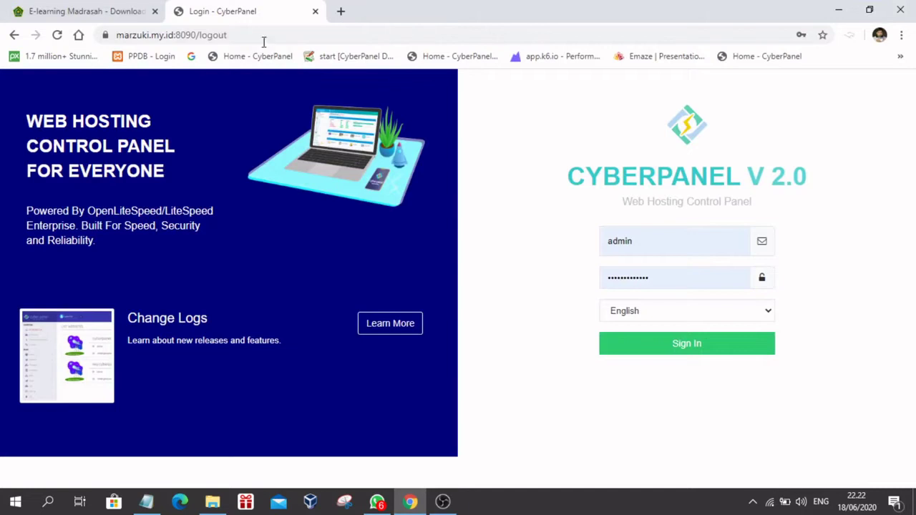
left_click(261, 36)
left_click(262, 35)
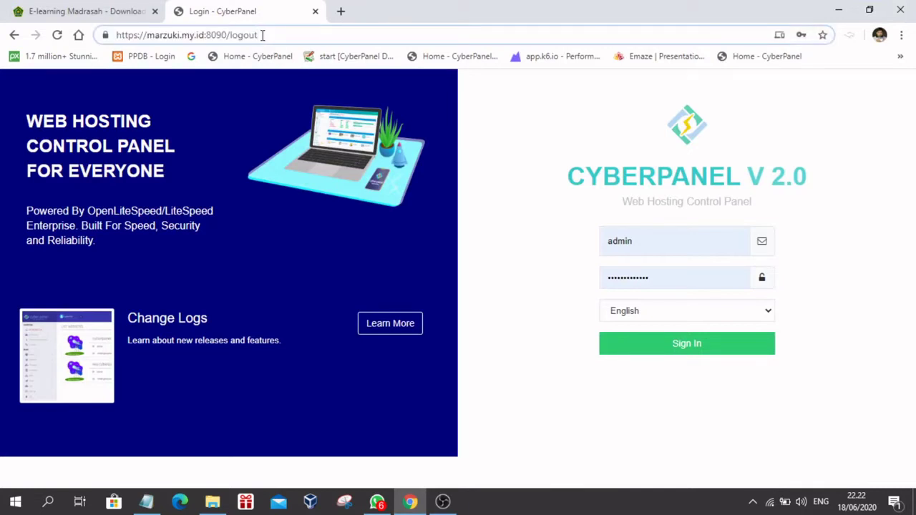
left_click(503, 140)
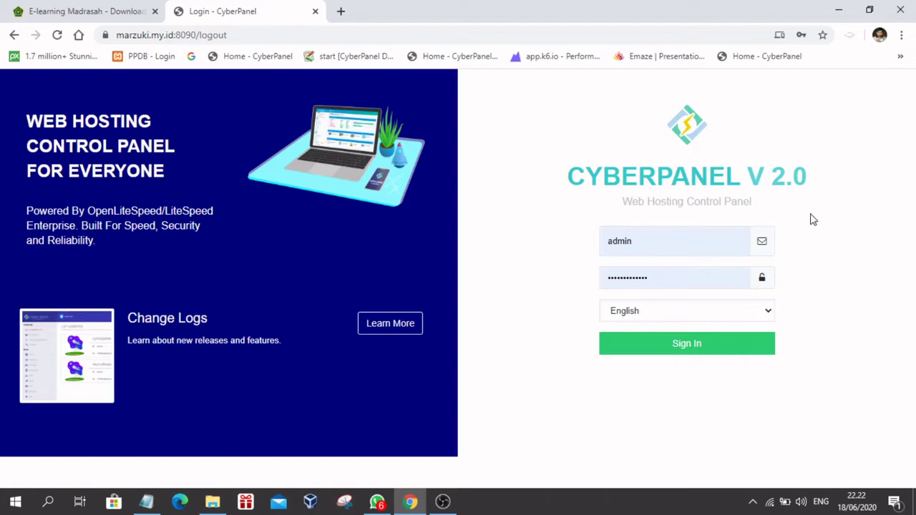
left_click(695, 346)
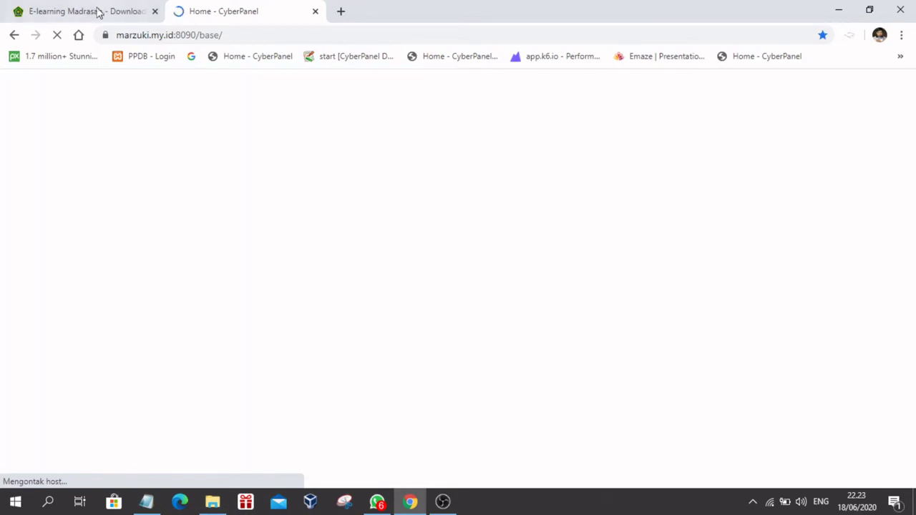
Step: Glance at the E-learning Madrasah tab, then review step 1 in the notes: preparing domain, subdomain and database
left_click(96, 11)
left_click(197, 12)
left_click(146, 502)
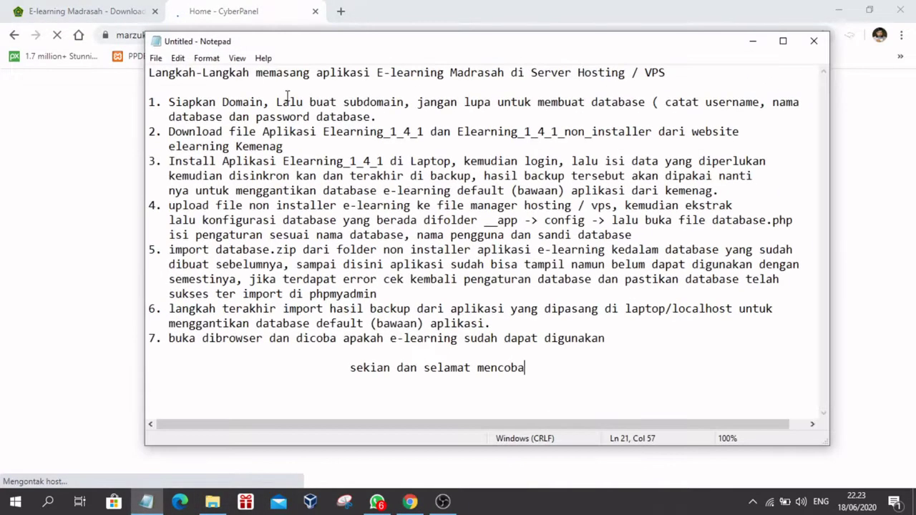
left_click_drag(170, 102, 196, 116)
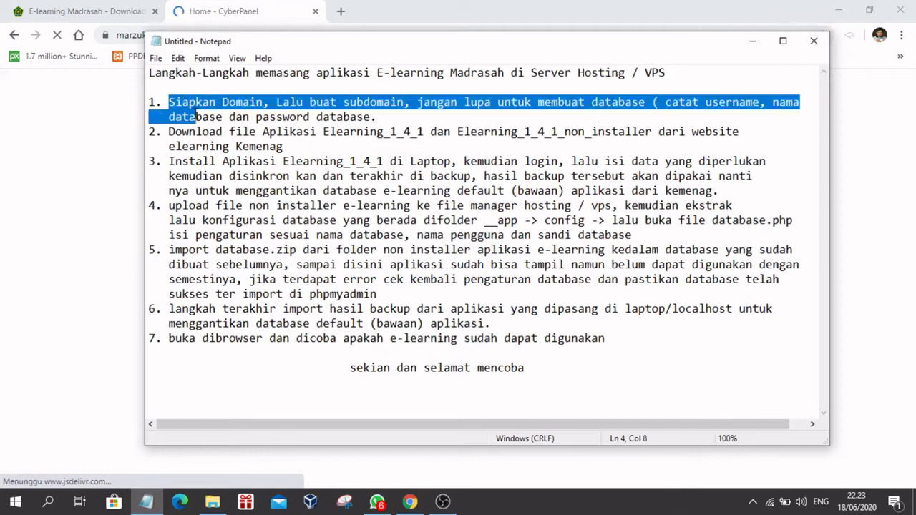
left_click(320, 116)
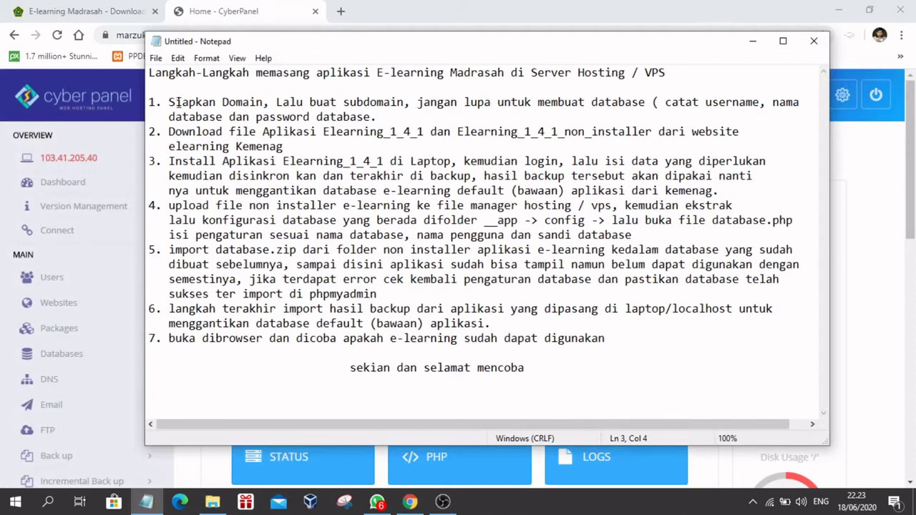
Step: Minimize the Notepad notes and the browser, leaving the desktop visible
left_click(753, 40)
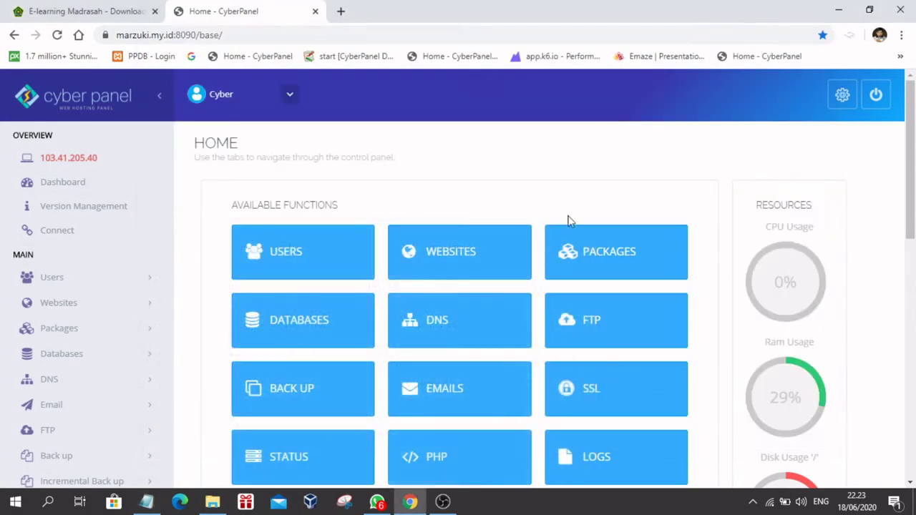
left_click(407, 500)
left_click(406, 500)
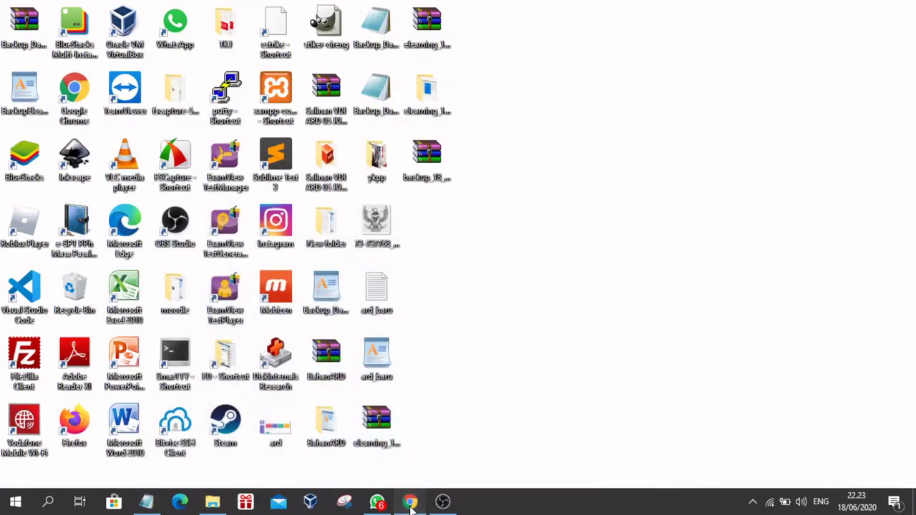
Step: Load manbontang.sch.id in a new Chrome tab and check that the MAN BONTANG site appears
left_click(342, 11)
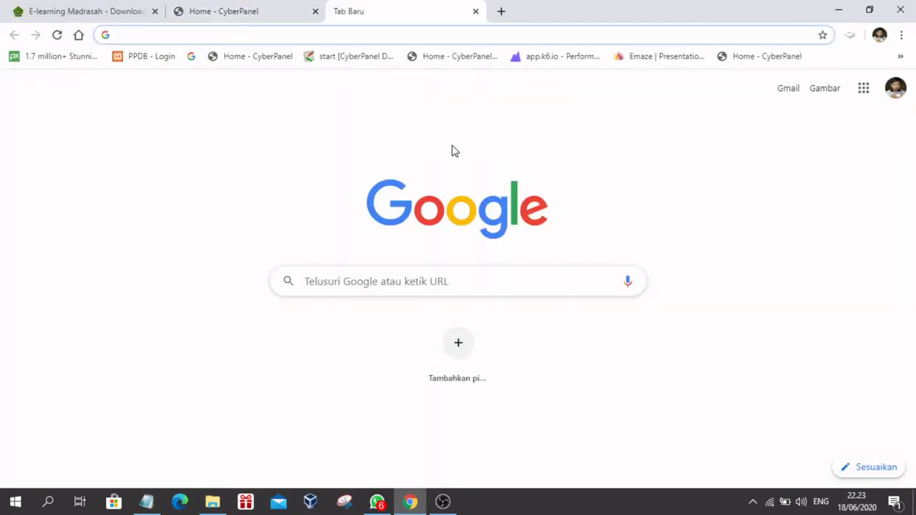
type("manbon")
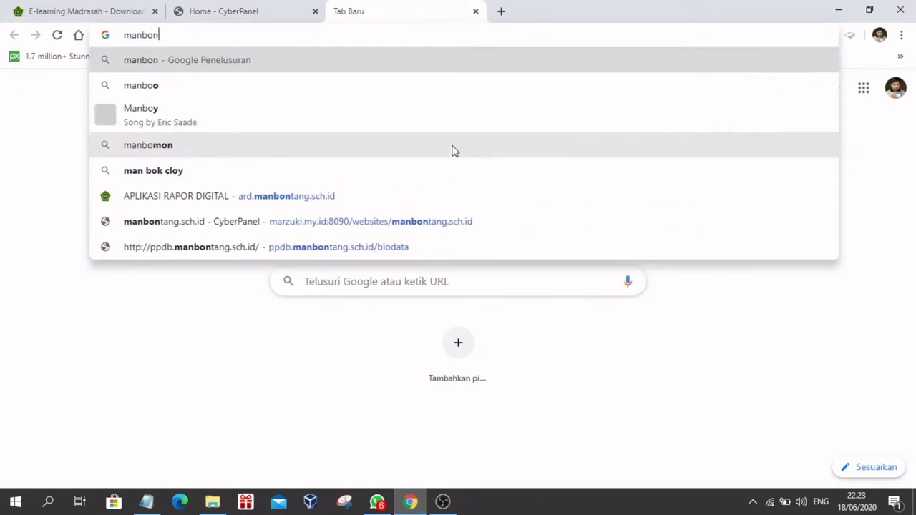
type("tang.sch.id")
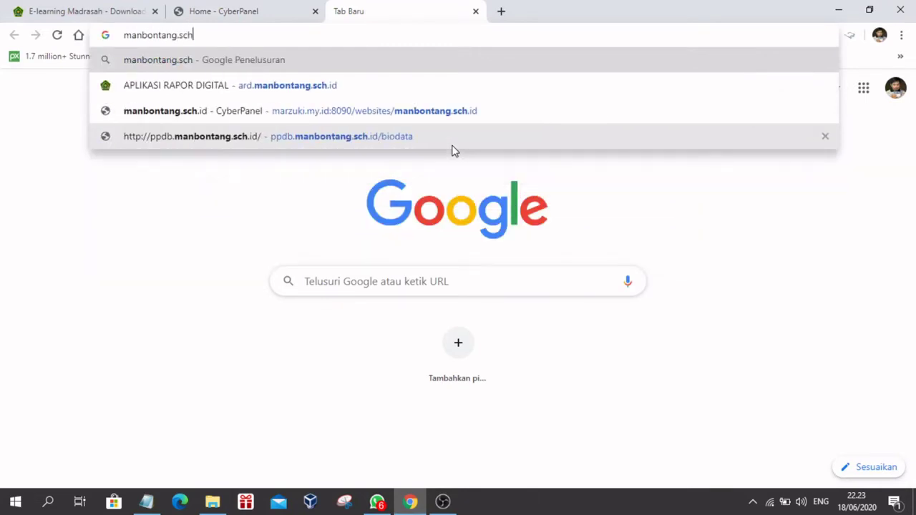
key("Return")
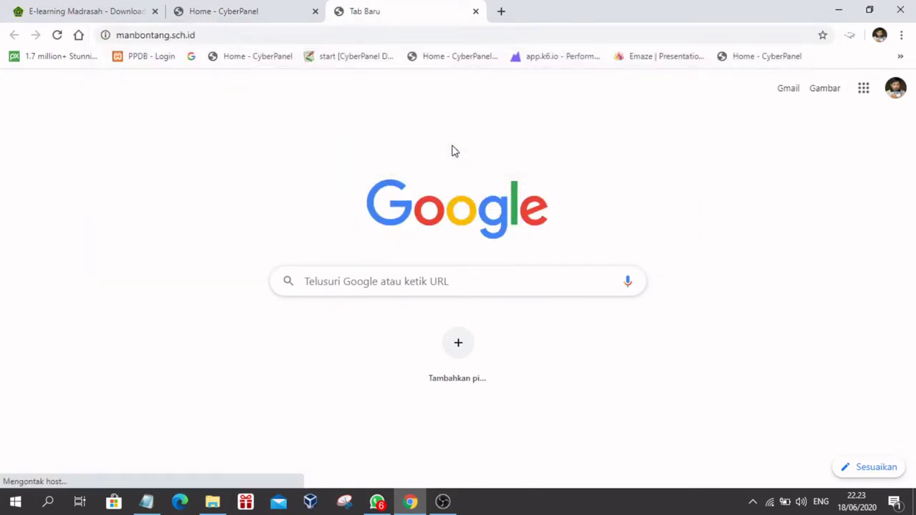
left_click(214, 37)
left_click(47, 146)
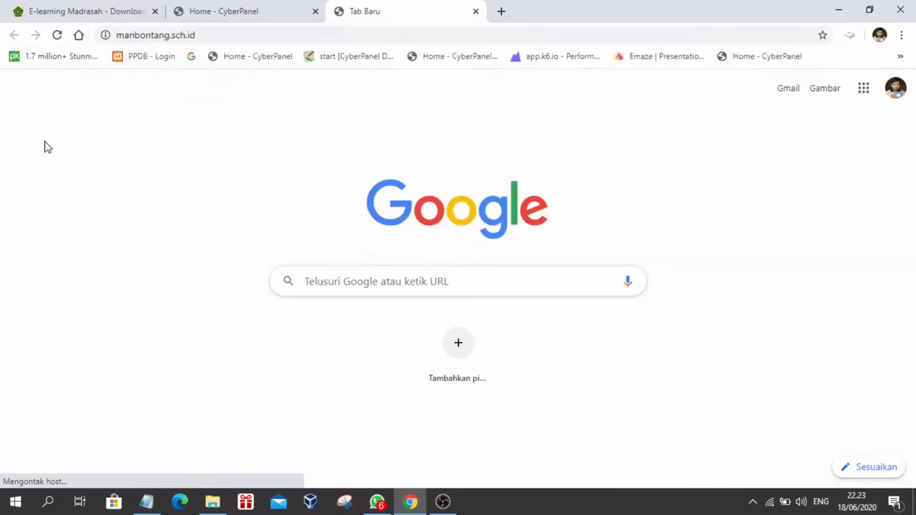
left_click(211, 35)
left_click(231, 35)
left_click(46, 198)
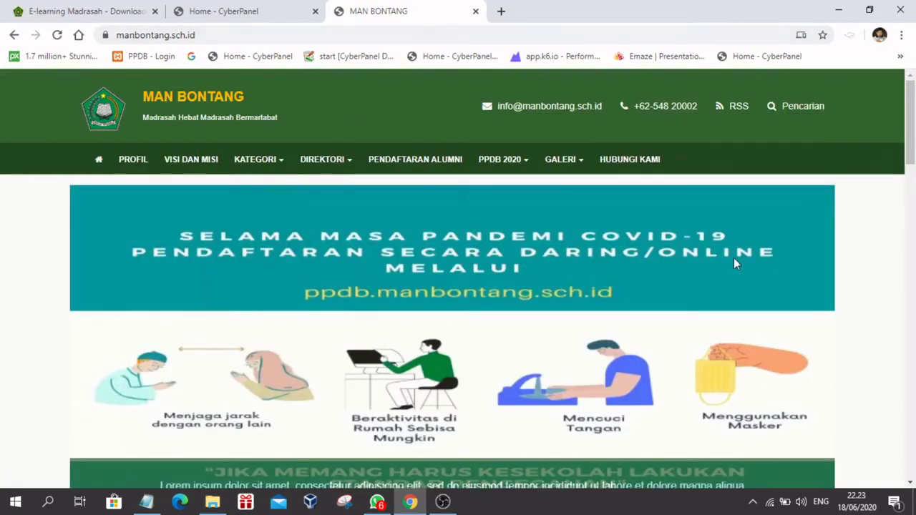
scroll(732, 258, "down", 3)
scroll(732, 258, "up", 3)
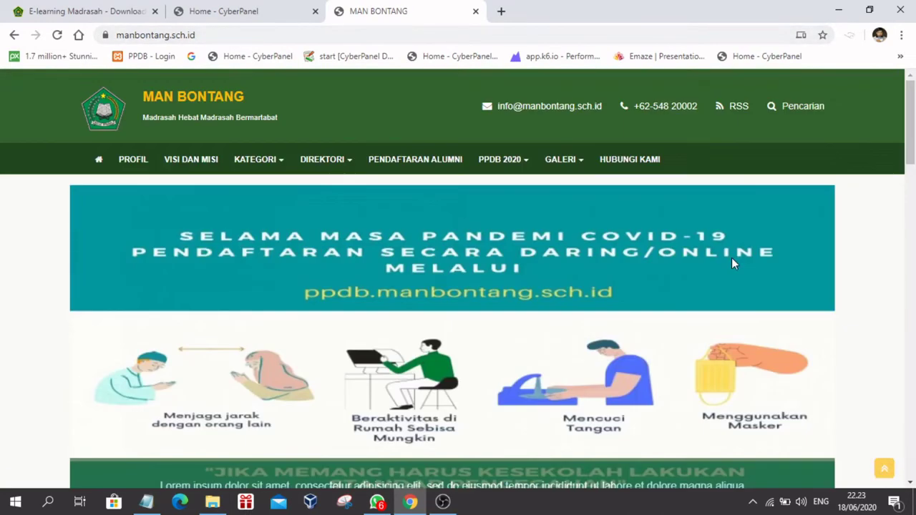
left_click(222, 35)
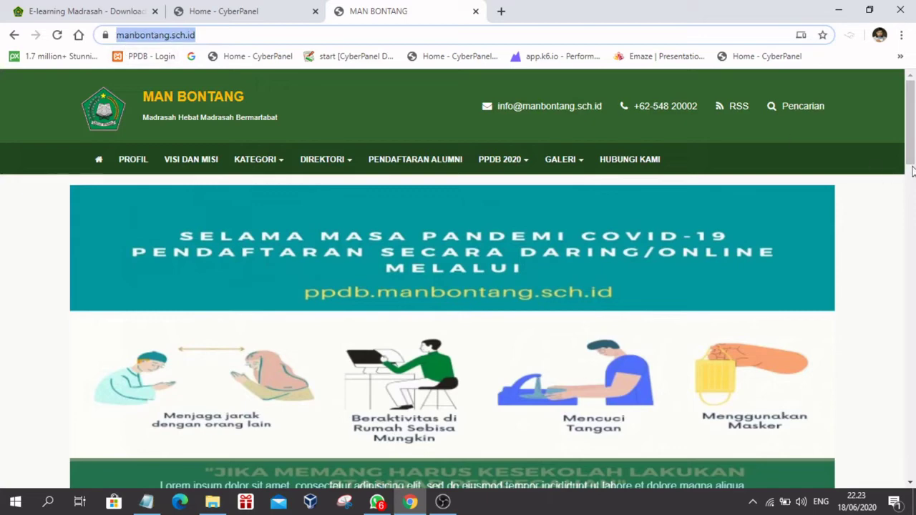
mouse_move(913, 130)
left_mouse_down()
mouse_move(912, 293)
mouse_move(912, 122)
left_mouse_up()
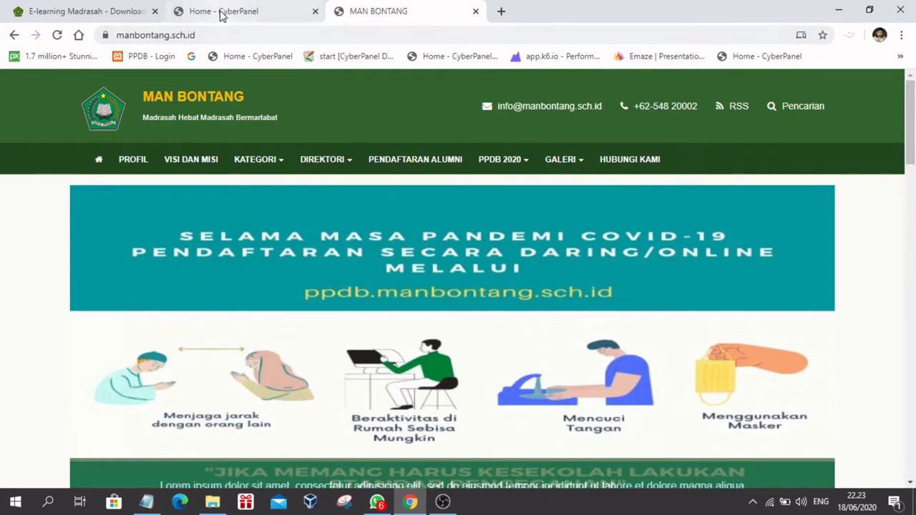
Step: From CyberPanel's Websites > List Websites, open Manage for manbontang.sch.id
left_click(222, 14)
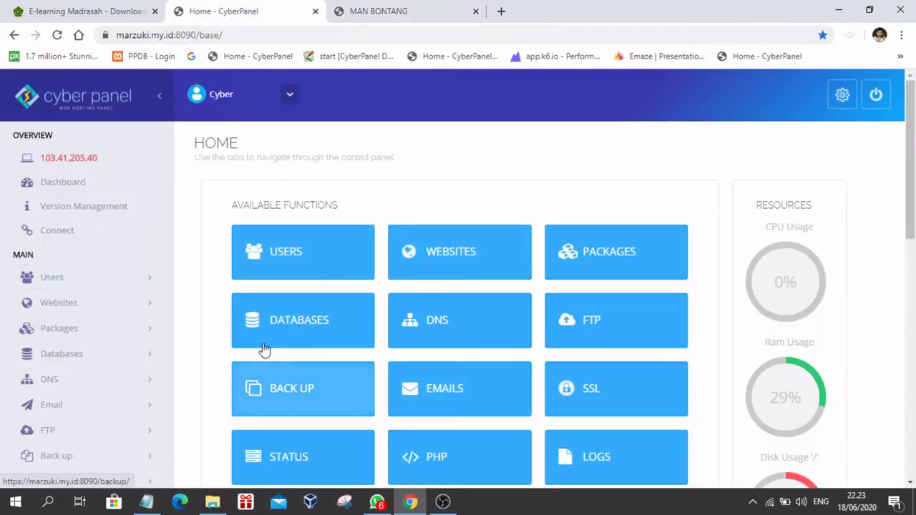
left_click(457, 261)
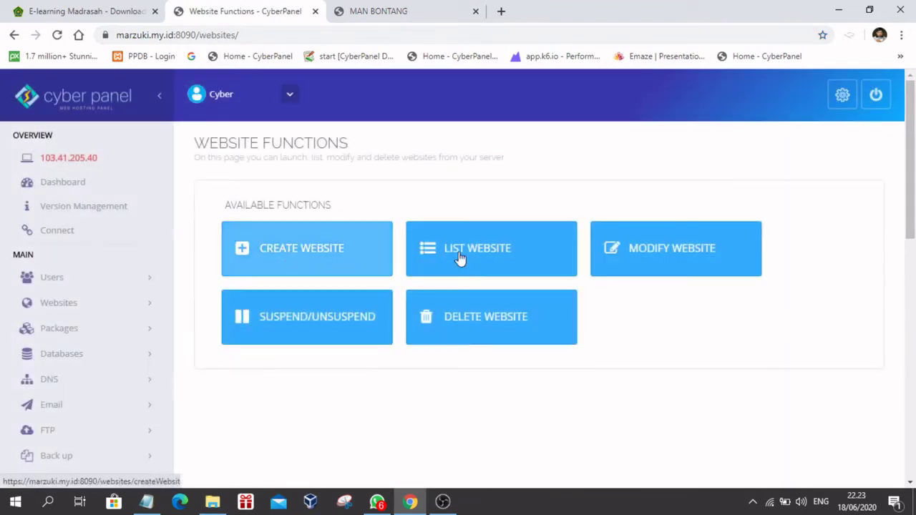
left_click(486, 251)
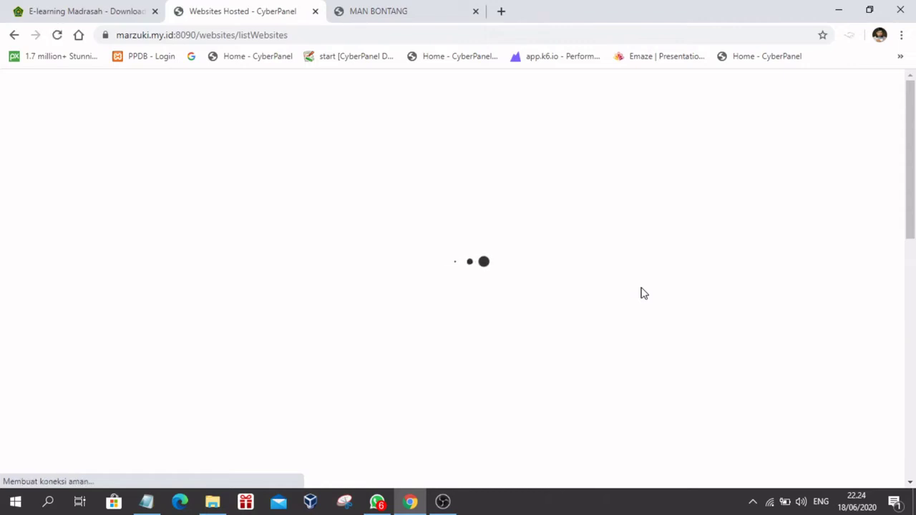
scroll(446, 363, "down", 3)
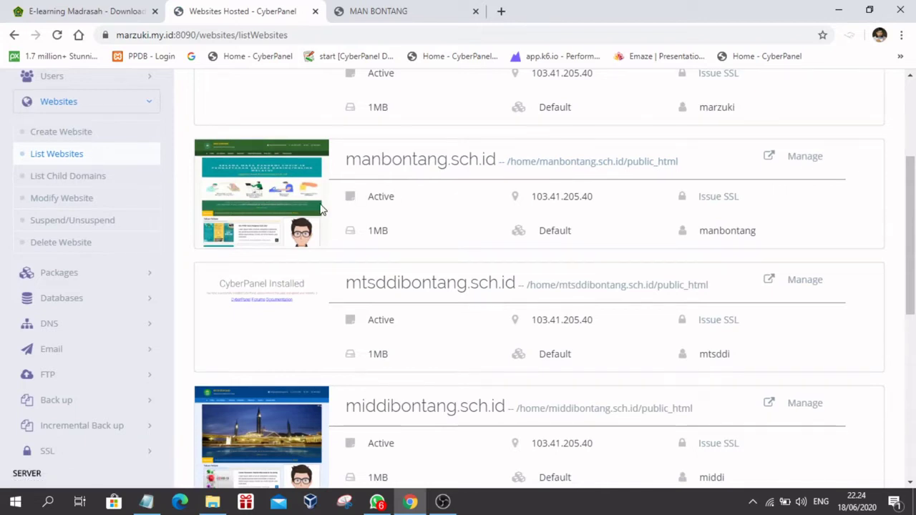
left_click(812, 159)
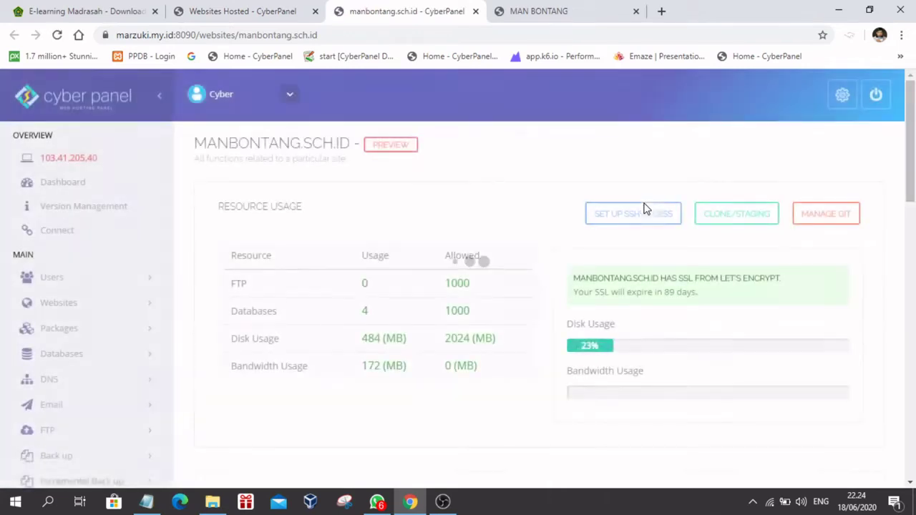
Step: Open the Add Domain form and enter online.manbontang.sch.id as the domain name
scroll(657, 265, "down", 5)
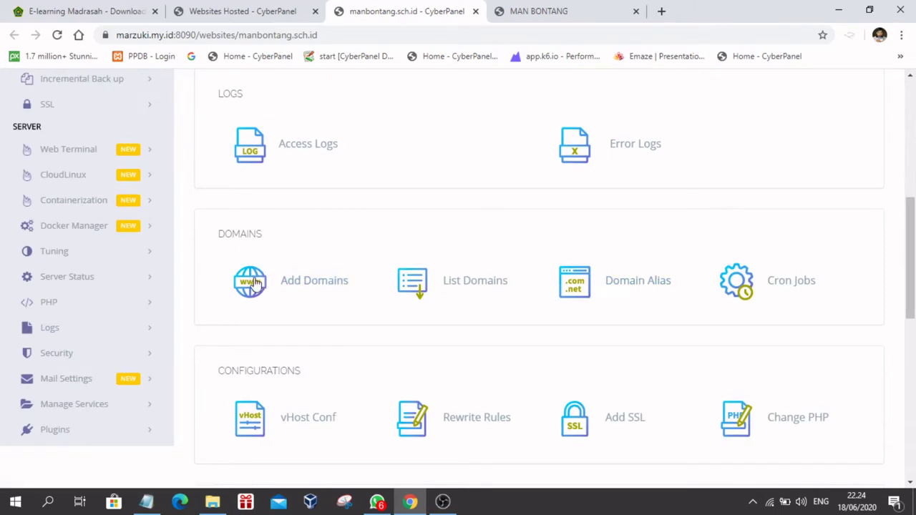
left_click(251, 281)
left_click(438, 339)
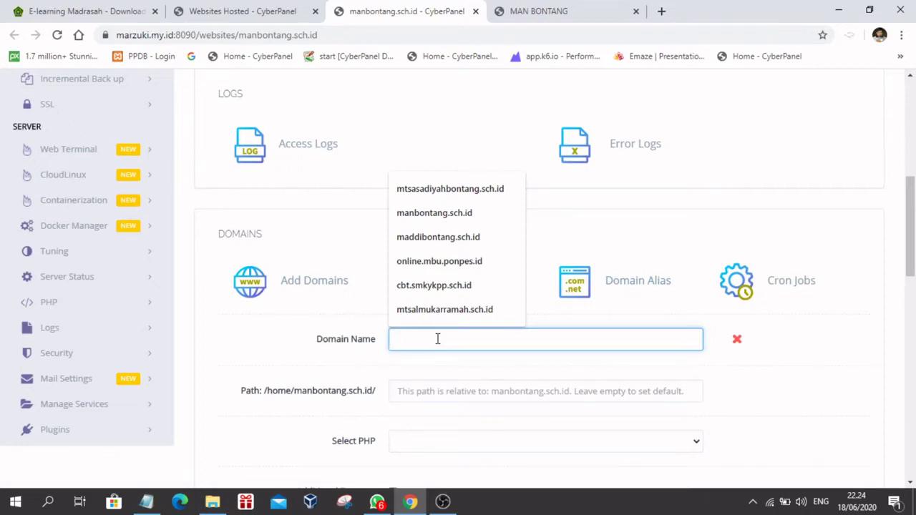
type("online")
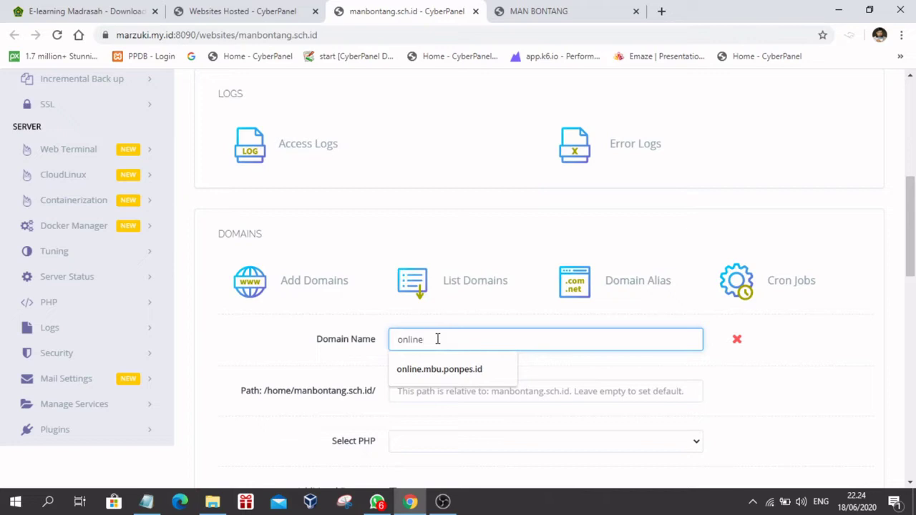
type(".manbontan")
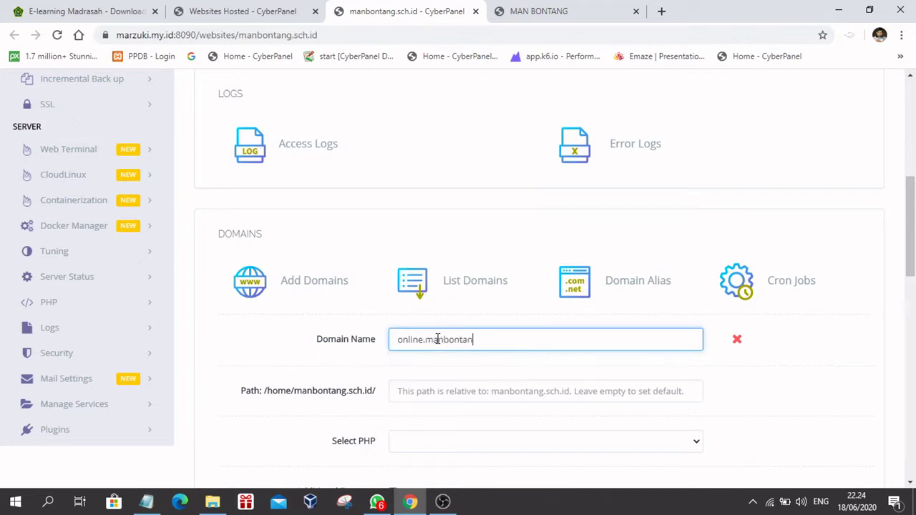
type("g.sch.id")
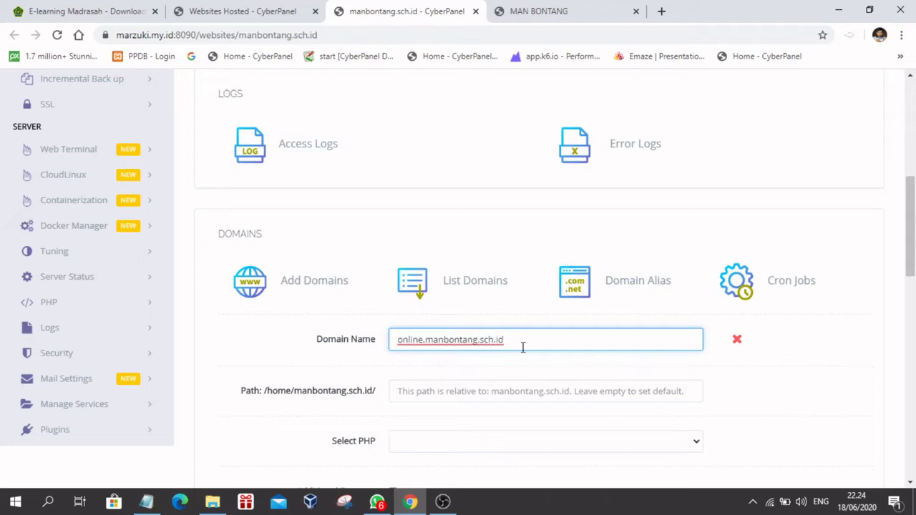
Step: Choose PHP 5.6, enable SSL, and start creating the subdomain
scroll(563, 391, "down", 3)
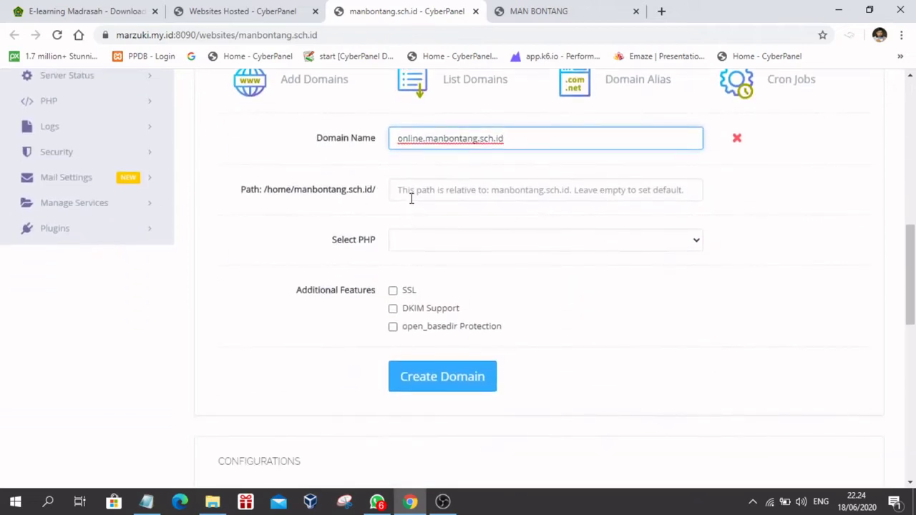
left_click(398, 190)
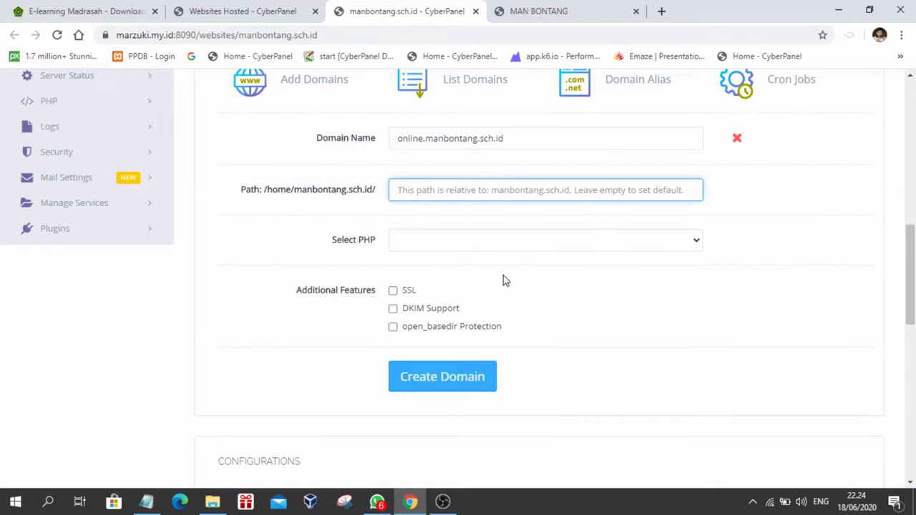
left_click(453, 242)
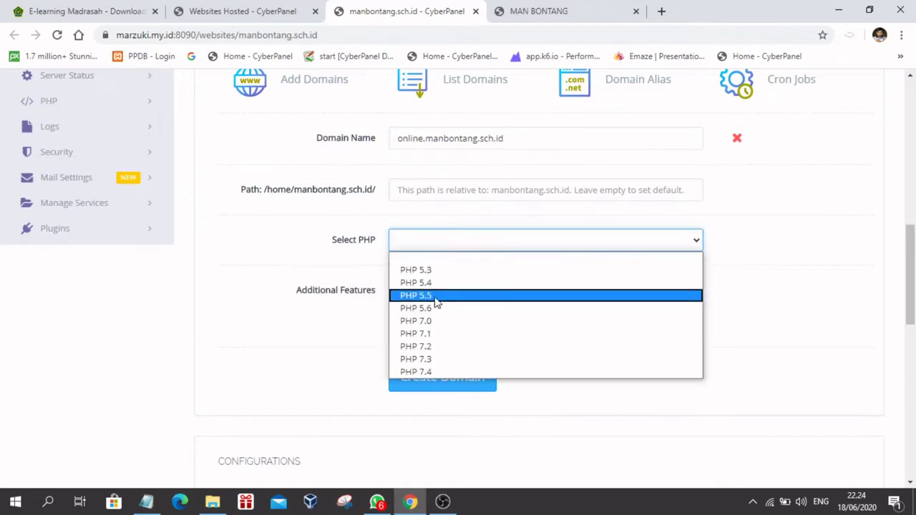
left_click(408, 310)
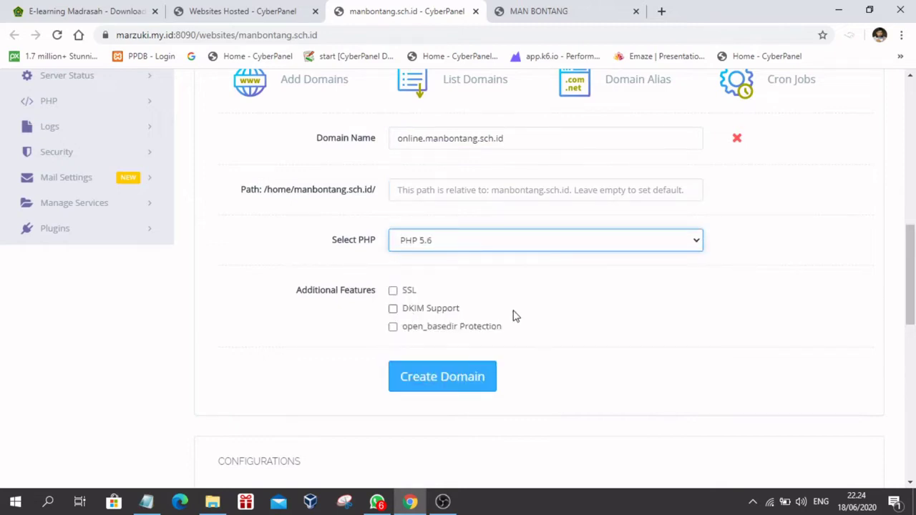
left_click(394, 291)
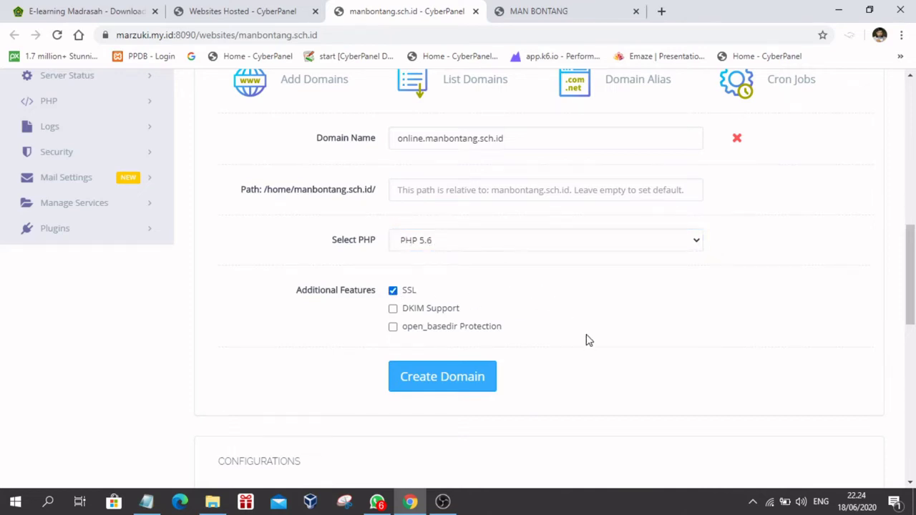
scroll(587, 340, "down", 2)
scroll(587, 340, "up", 2)
left_click(406, 380)
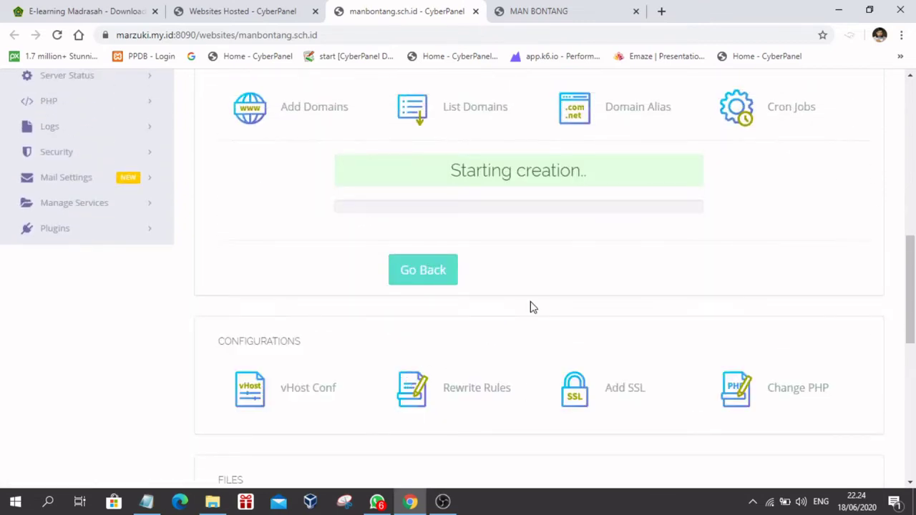
Step: Watch the progress bar until 'Website successfully created' appears for online.manbontang.sch.id
scroll(530, 307, "up", 4)
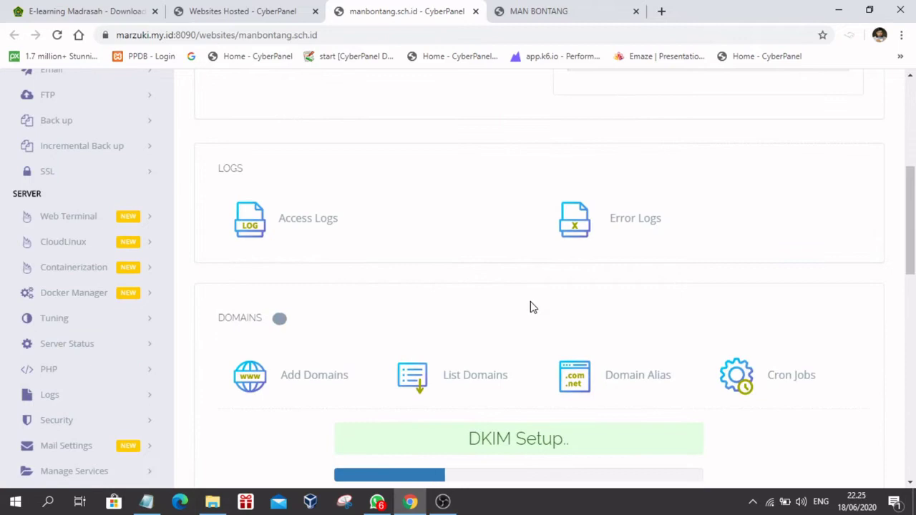
scroll(530, 307, "down", 2)
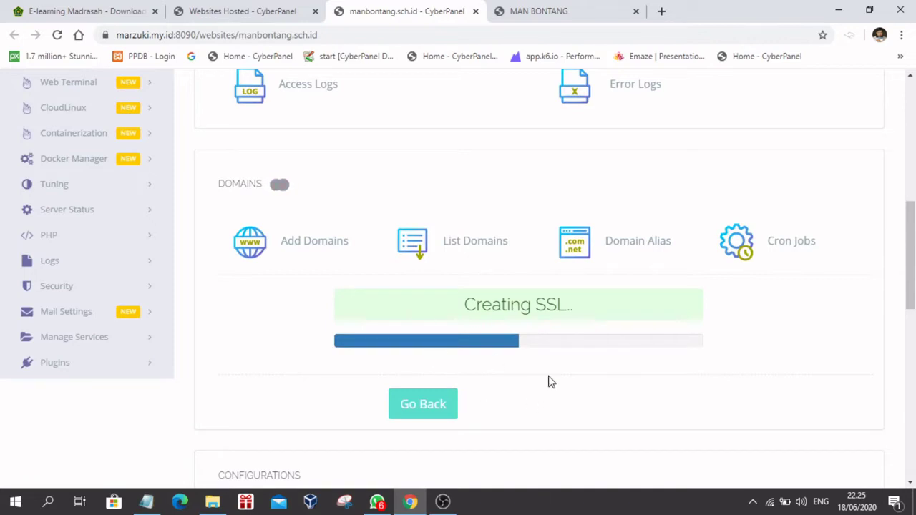
scroll(585, 400, "up", 5)
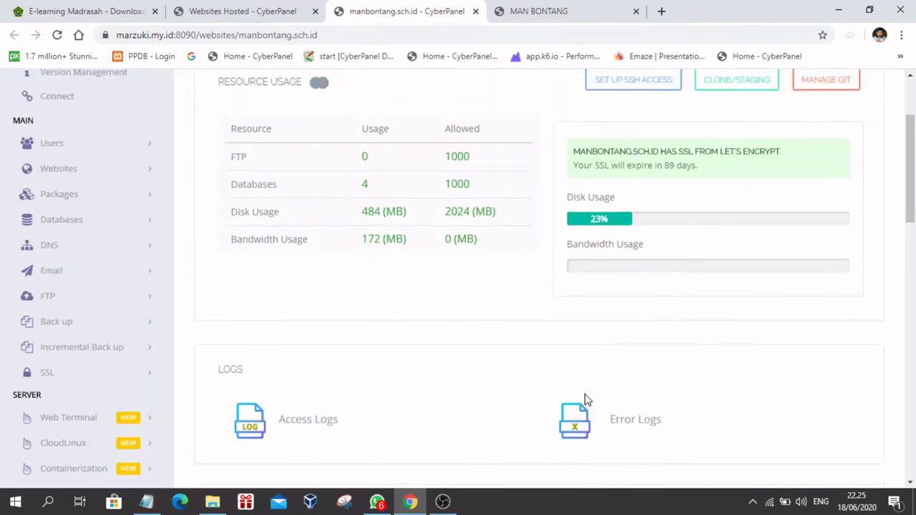
scroll(585, 400, "up", 2)
scroll(585, 400, "down", 7)
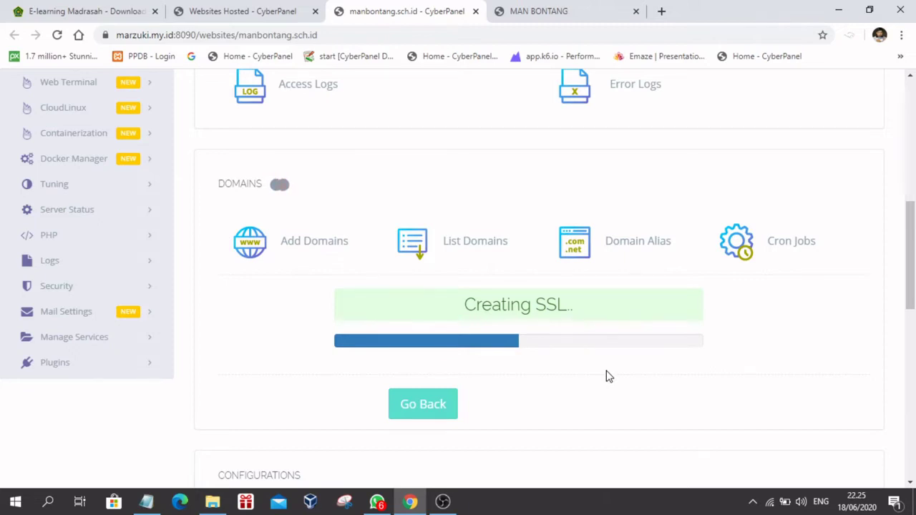
scroll(606, 375, "down", 3)
scroll(606, 375, "up", 4)
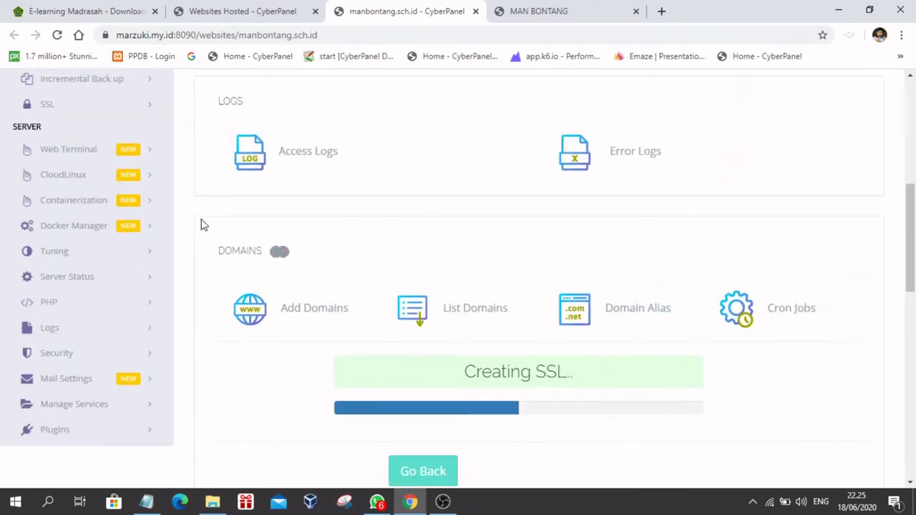
scroll(425, 241, "up", 6)
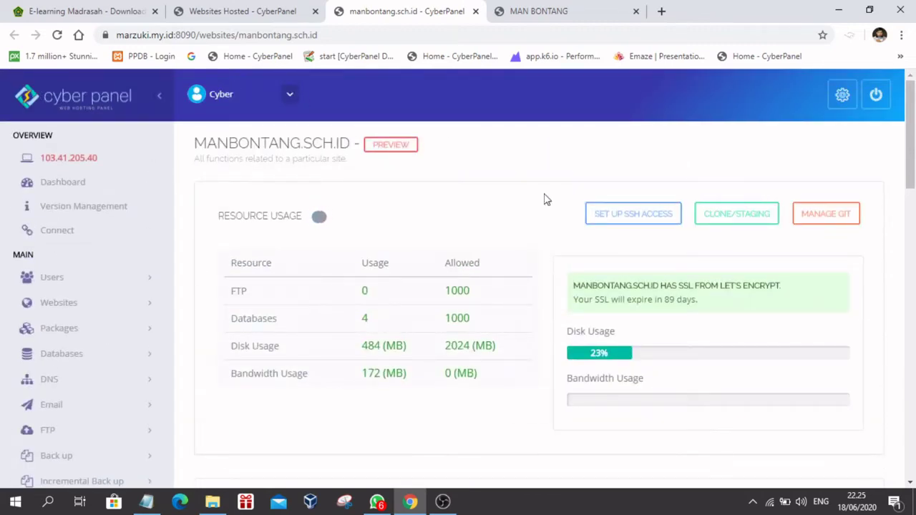
scroll(573, 250, "down", 7)
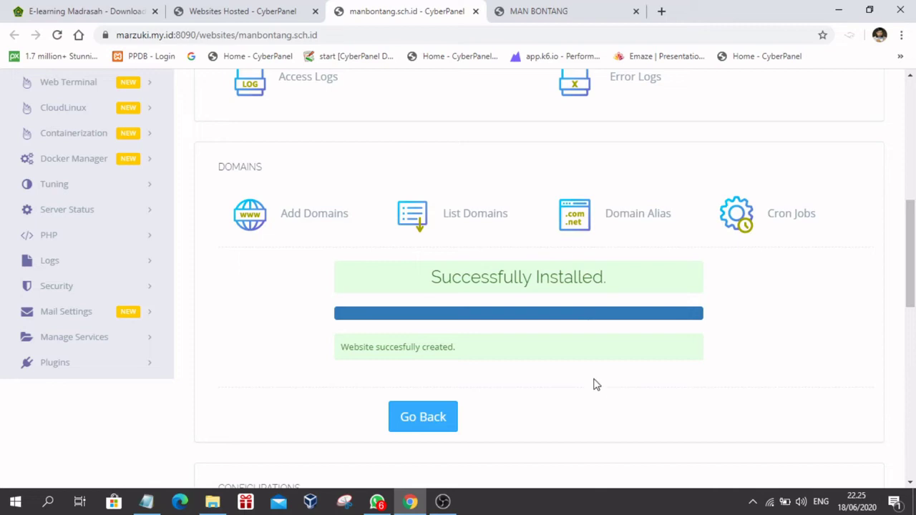
scroll(665, 348, "up", 7)
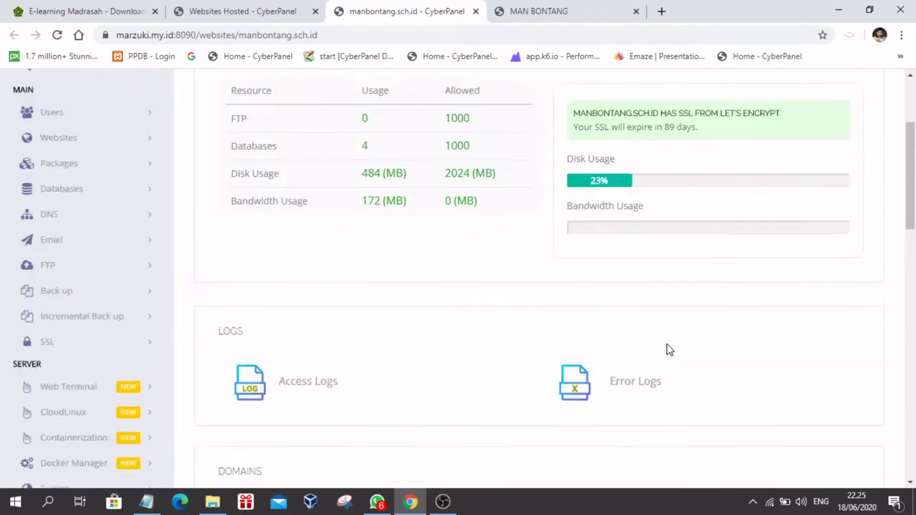
scroll(665, 348, "down", 7)
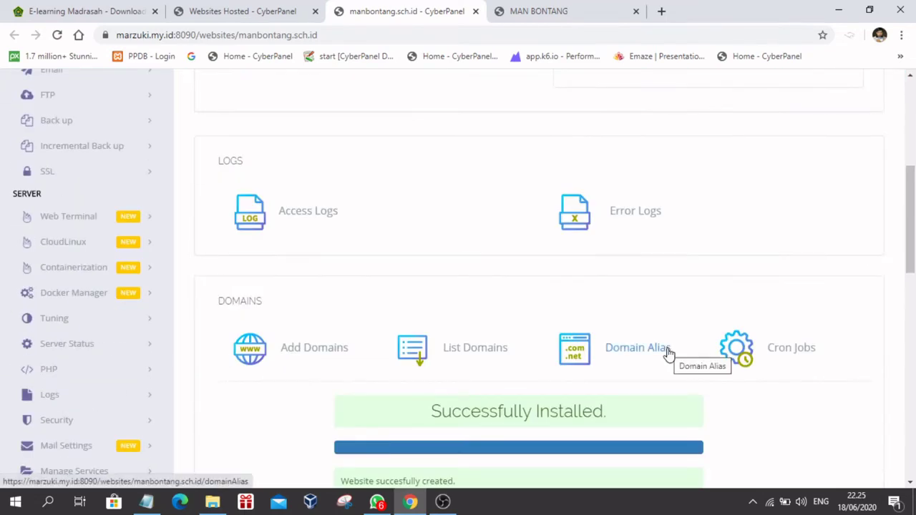
scroll(563, 110, "up", 7)
left_click(545, 13)
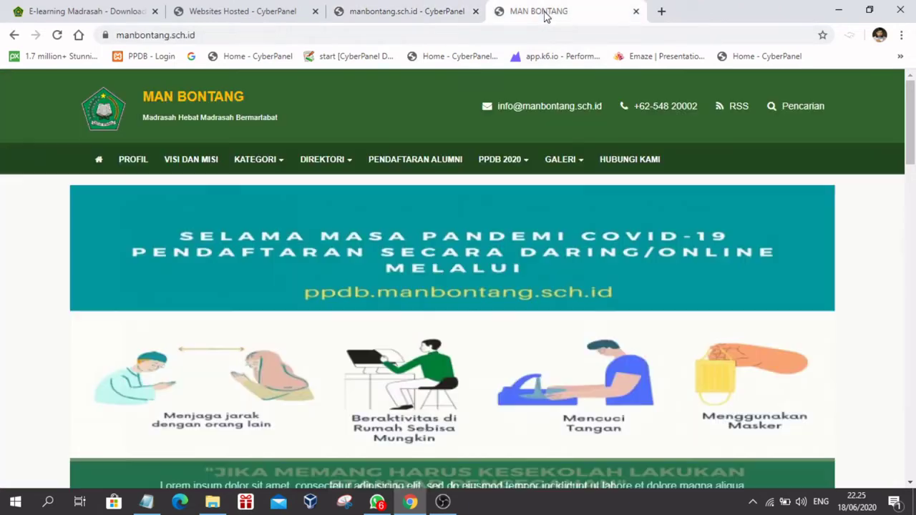
left_click(472, 38)
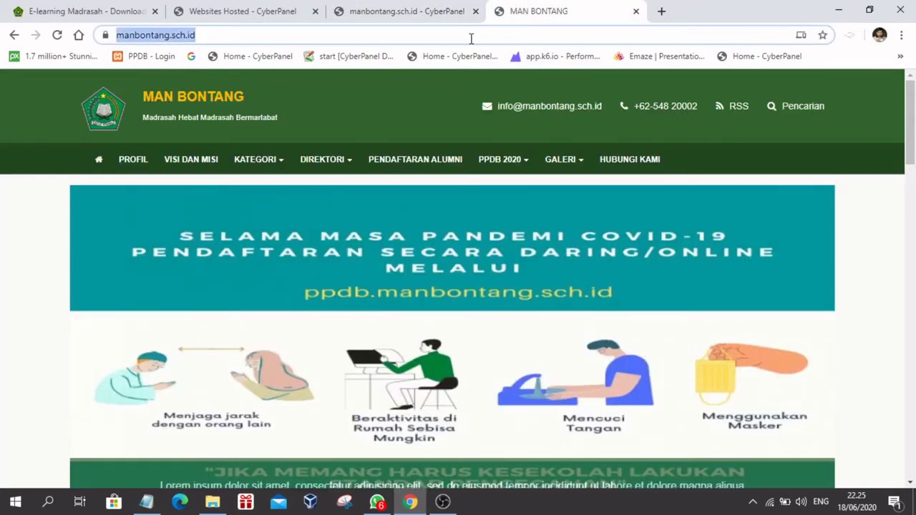
type("o")
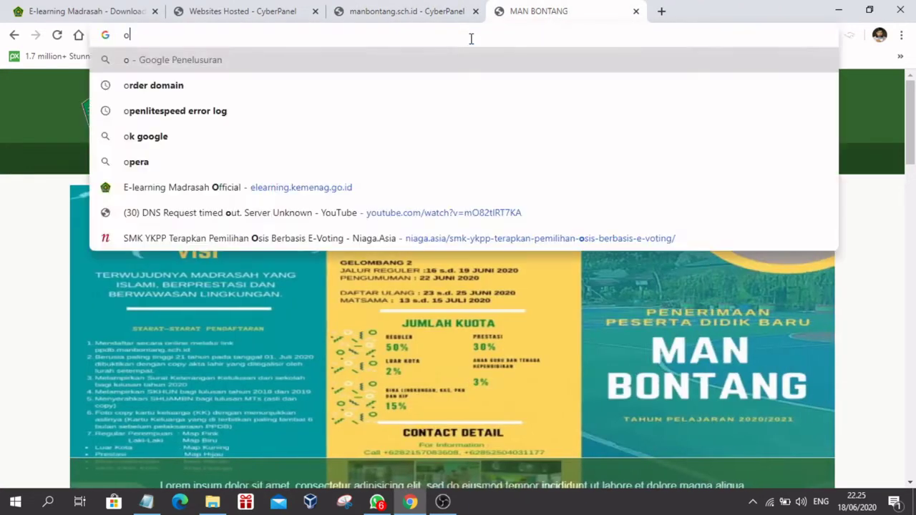
type("nline")
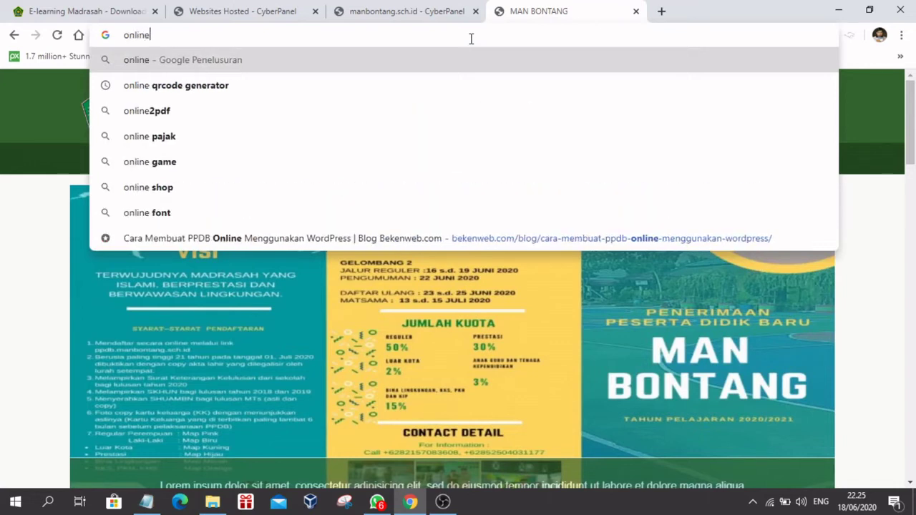
type(".manbo")
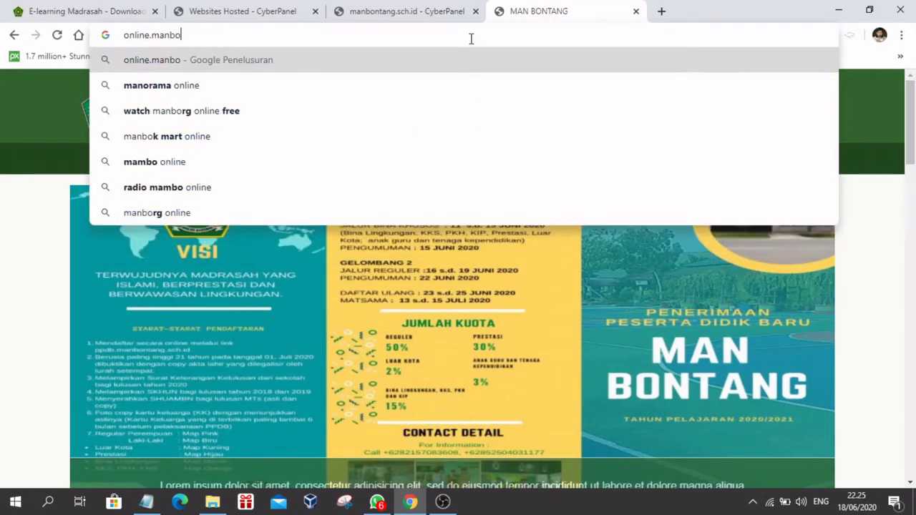
type("ntang.sch")
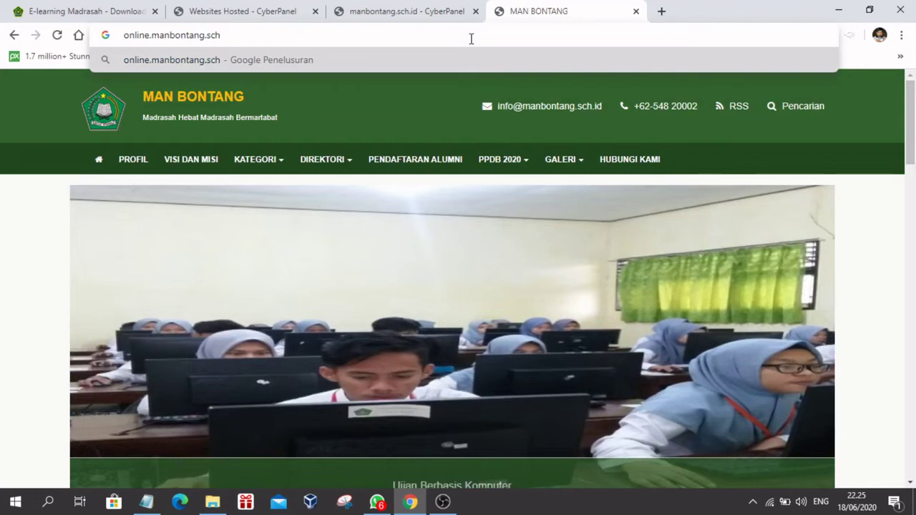
type(".id")
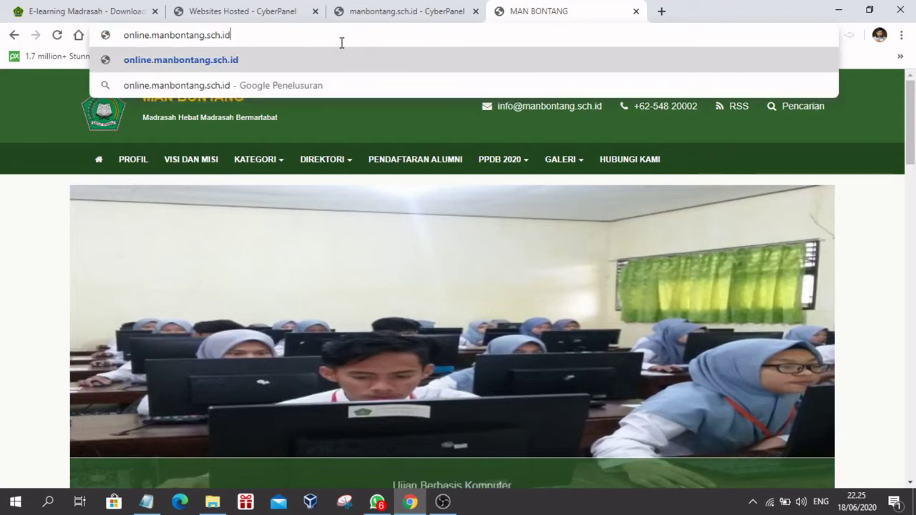
triple_click(236, 34)
left_click(401, 11)
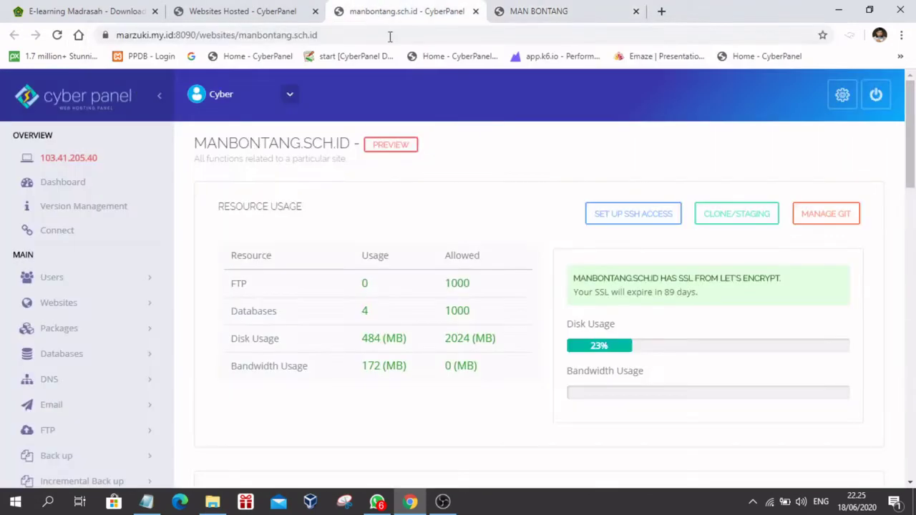
scroll(523, 243, "down", 10)
scroll(423, 245, "up", 2)
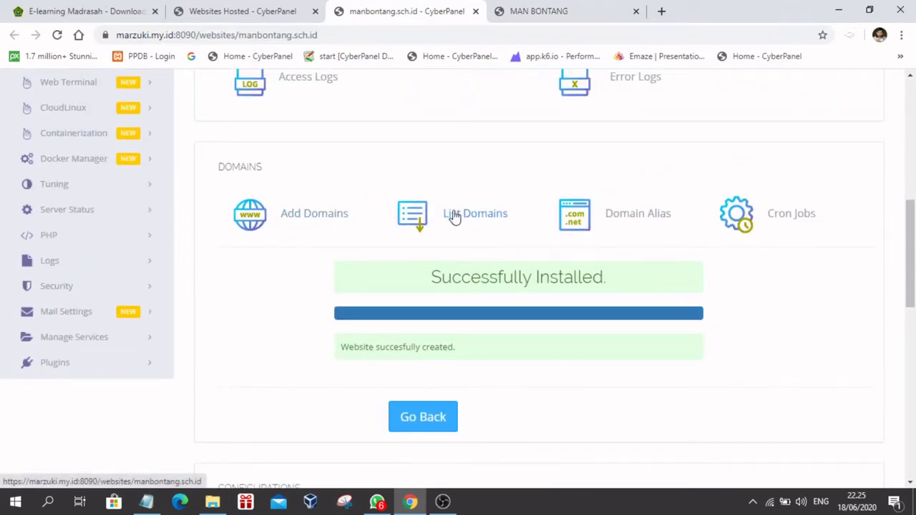
Step: List the site's domains and load online.manbontang.sch.id in the MAN BONTANG tab
left_click(429, 214)
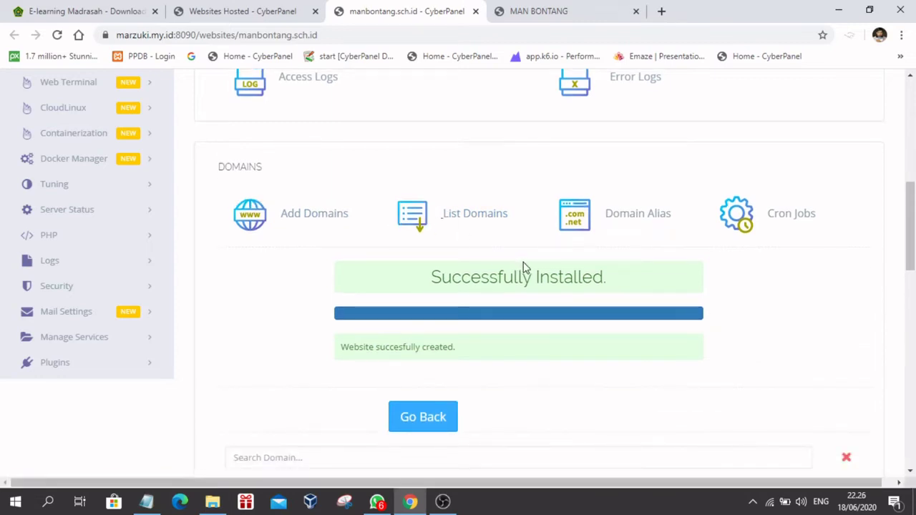
scroll(526, 286, "down", 5)
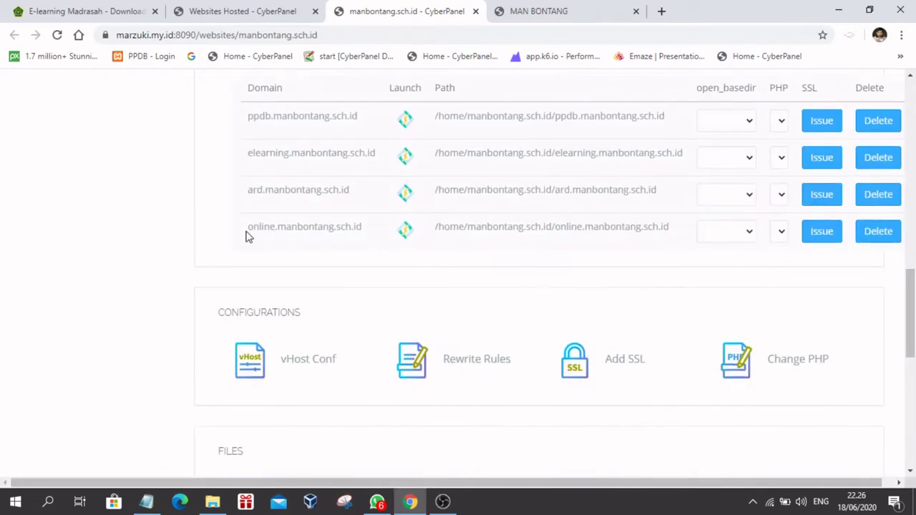
left_click_drag(246, 237, 353, 244)
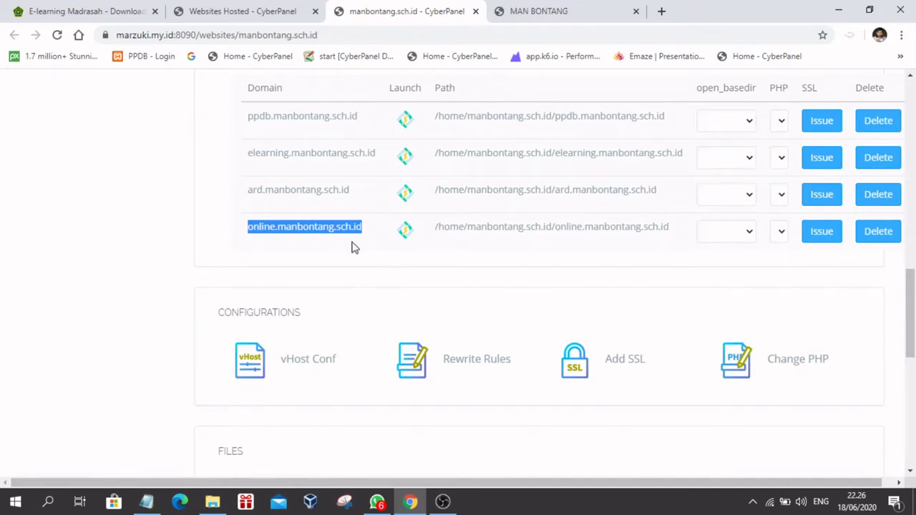
left_click(530, 15)
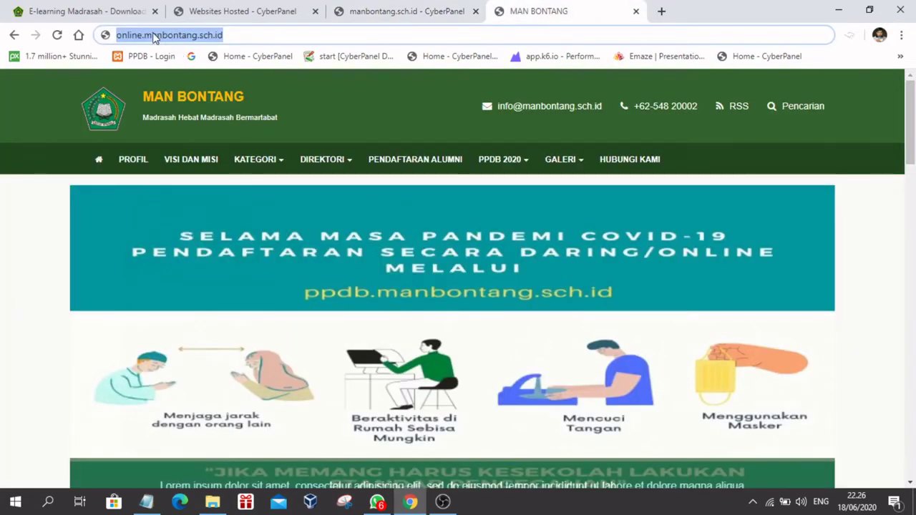
left_click(154, 35)
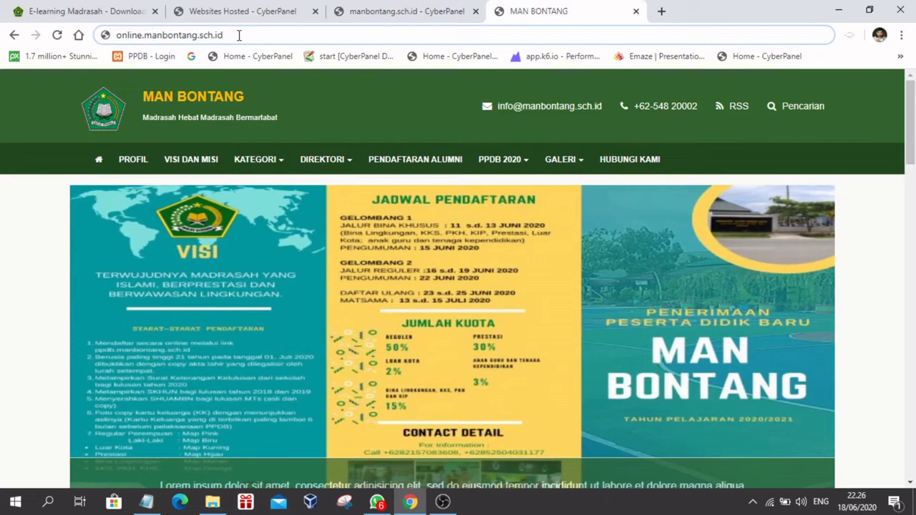
key("Return")
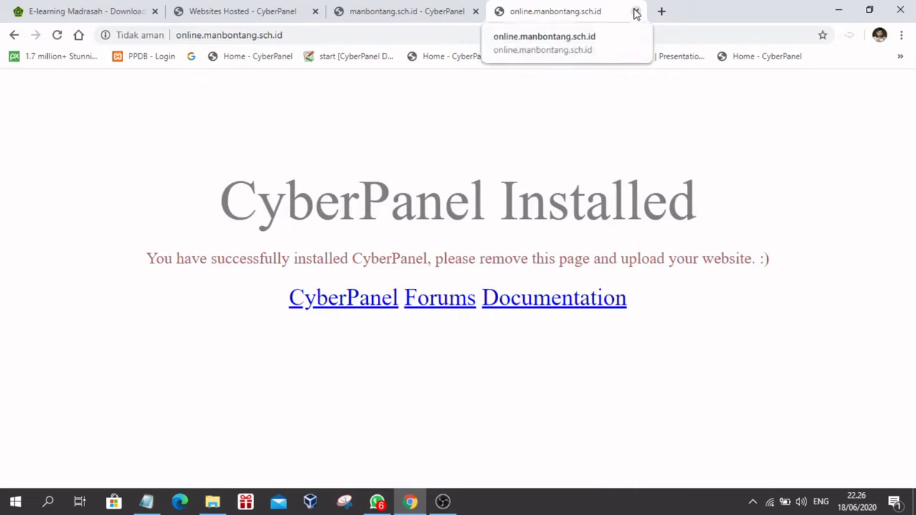
Step: Review the create-database step in the notes, then close the subdomain test tab
left_click(148, 502)
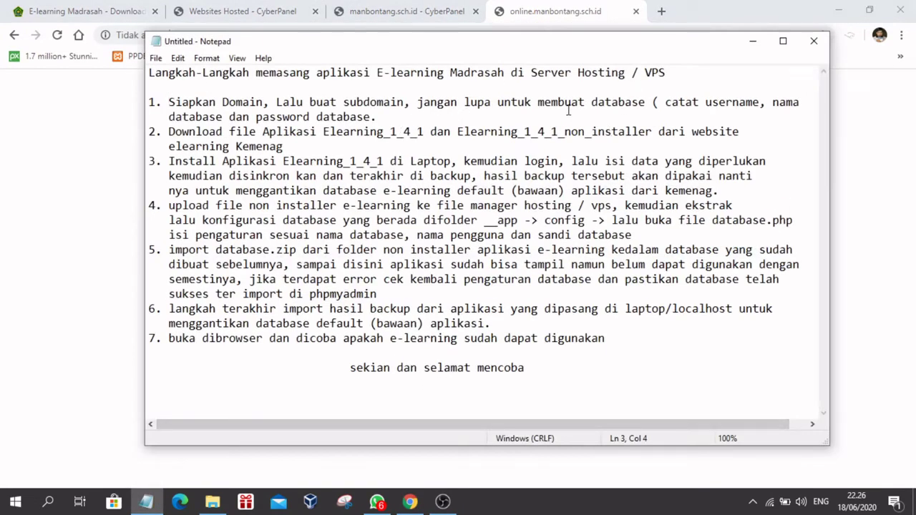
left_click_drag(538, 102, 646, 102)
left_click(644, 116)
left_click(752, 41)
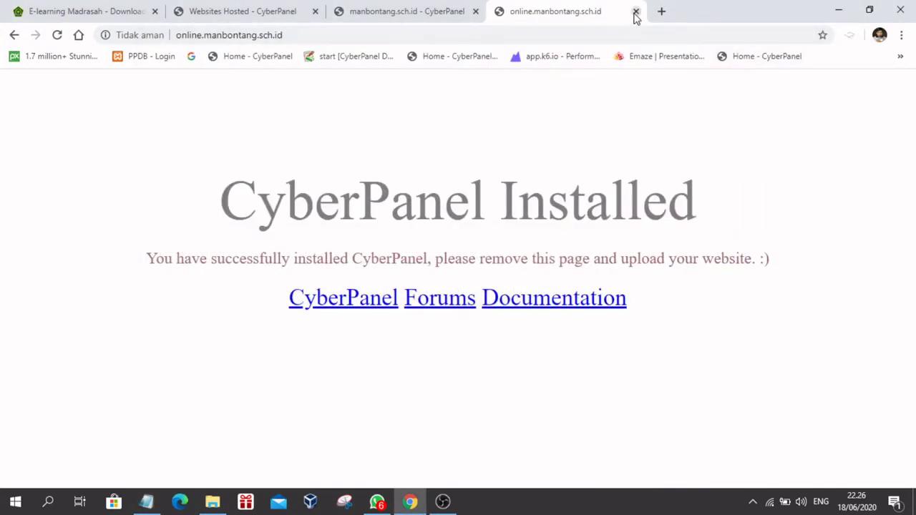
left_click(635, 11)
scroll(416, 119, "up", 4)
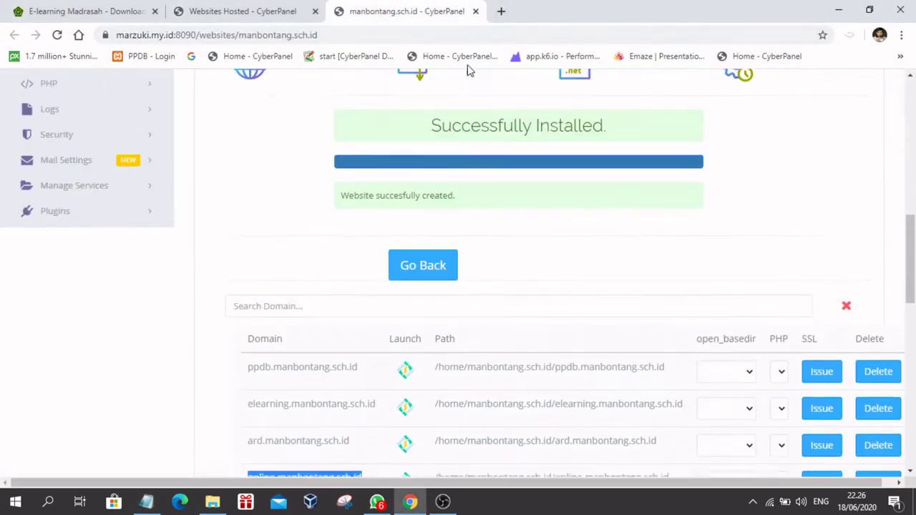
Step: Open Databases > Create Database and select manbontang.sch.id as the website
left_click(475, 12)
scroll(250, 236, "up", 3)
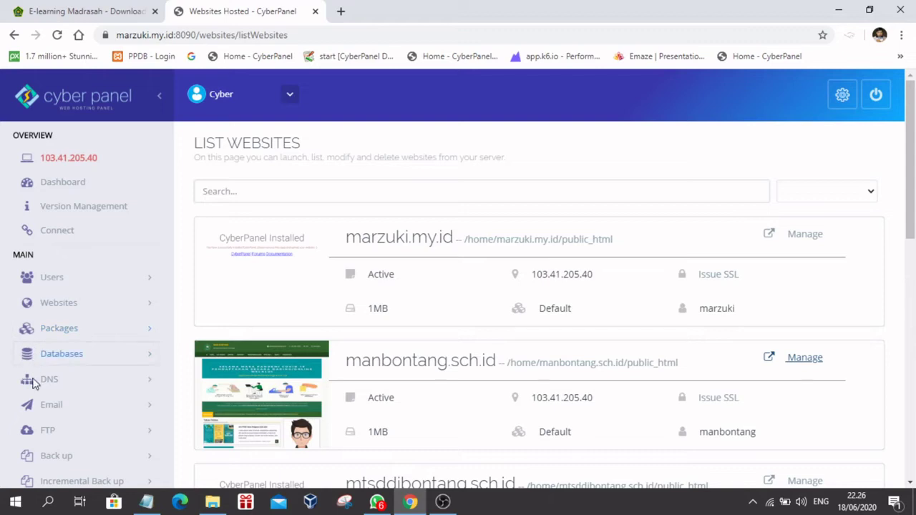
left_click(55, 351)
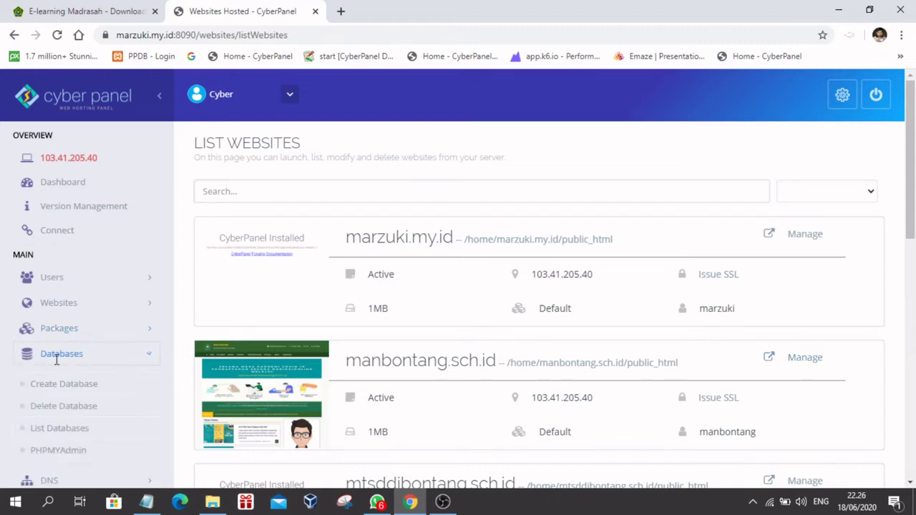
left_click(64, 390)
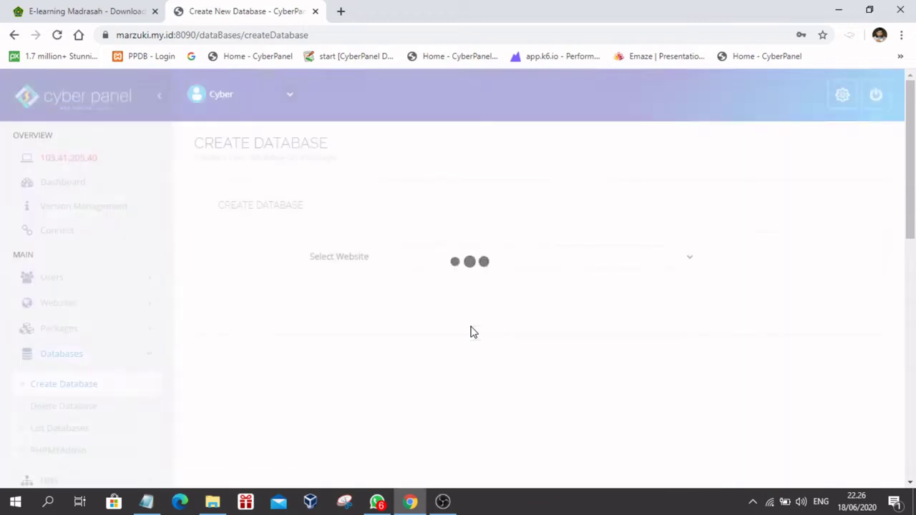
left_click(444, 256)
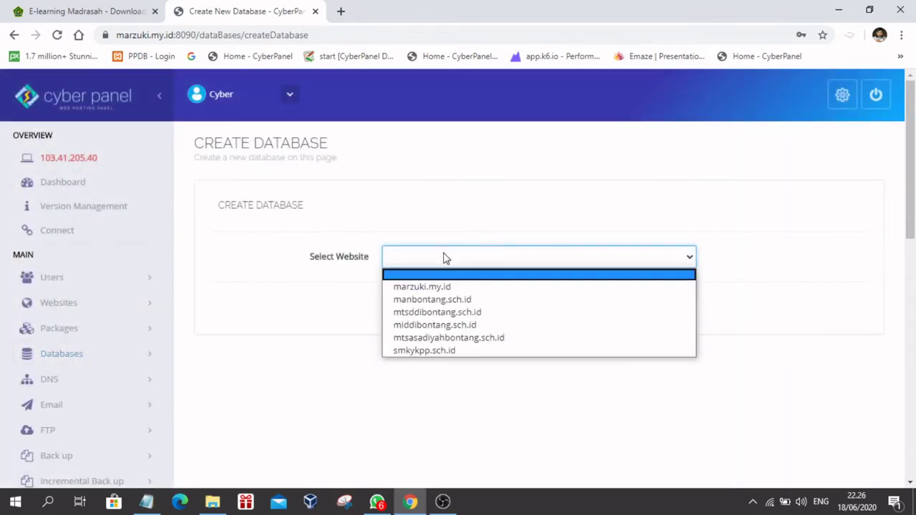
left_click(421, 301)
Step: Enter belajar as both the database name and the user name
left_click(421, 310)
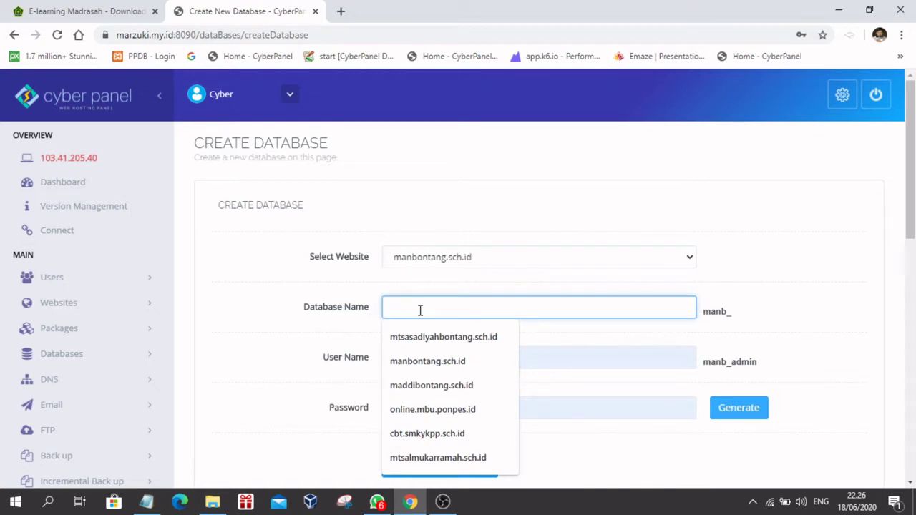
type("bel=")
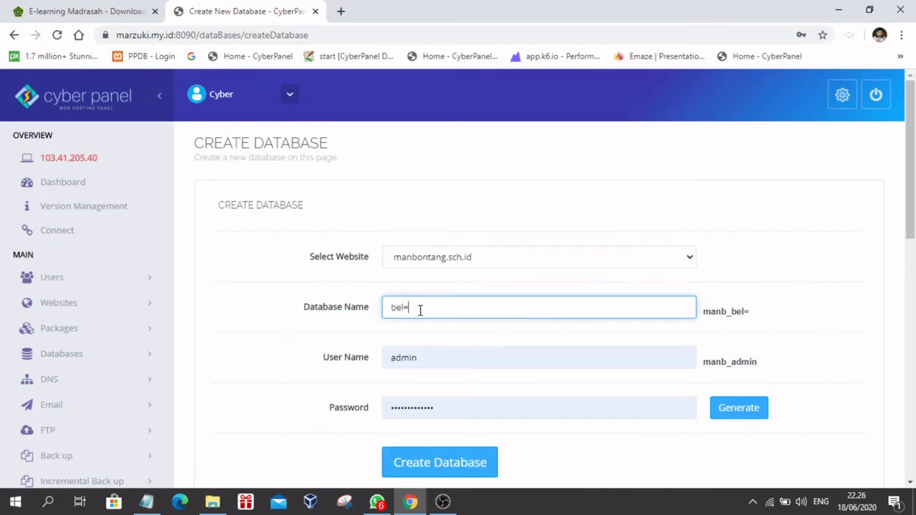
key("BackSpace")
type("ajar")
double_click(431, 358)
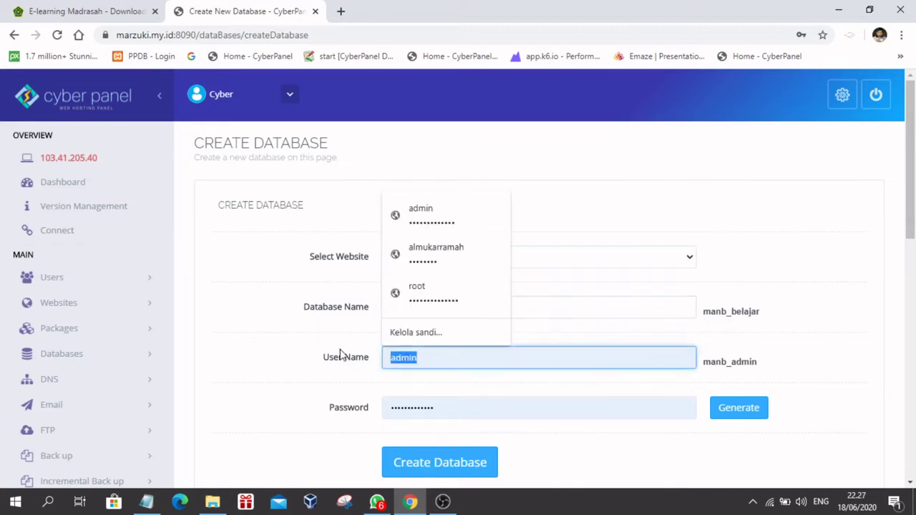
type("belajar")
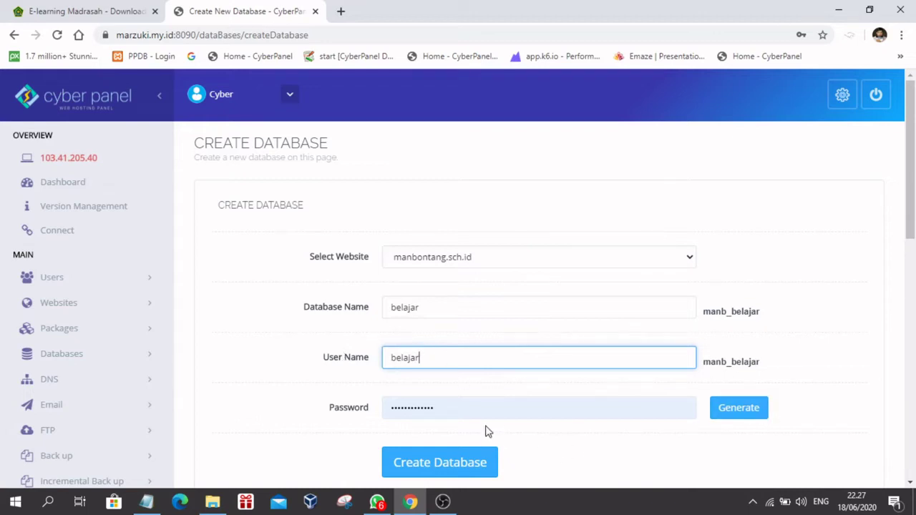
Step: Replace the prefilled password with a new one and create the database
left_click(438, 407)
left_click_drag(438, 407, 351, 408)
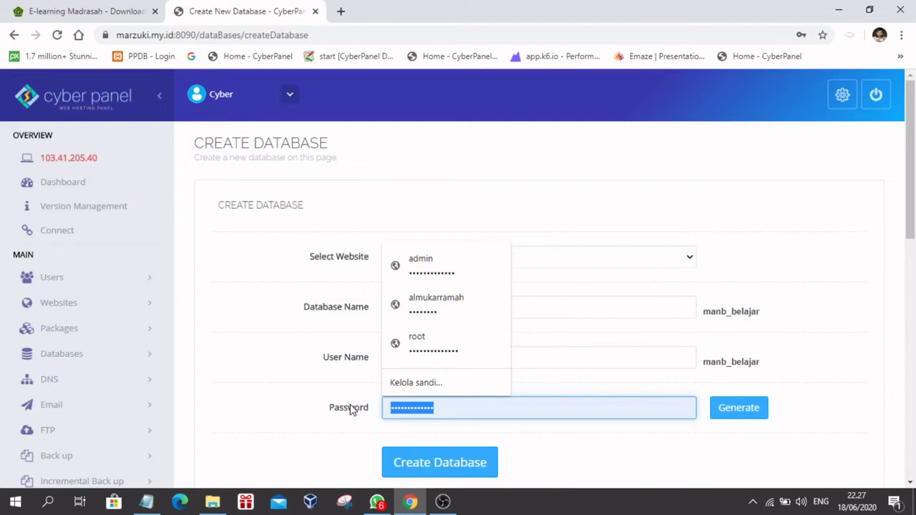
type("12")
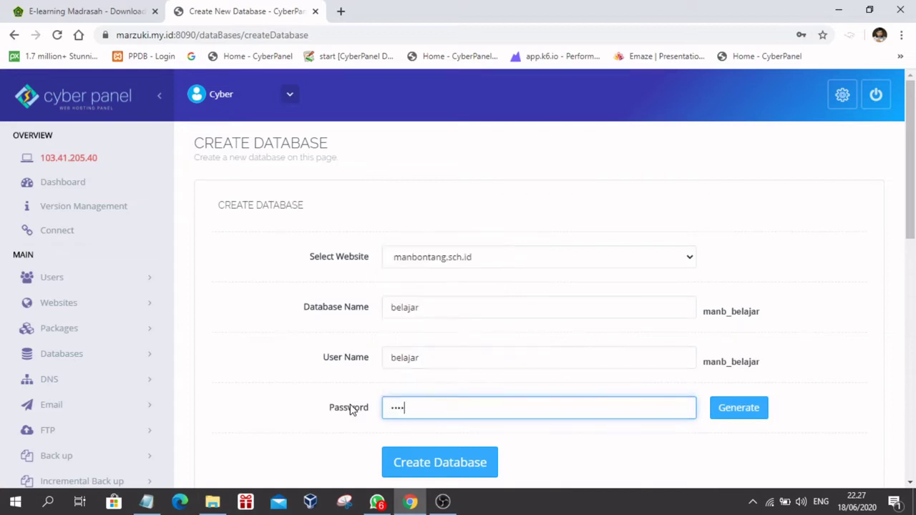
left_click_drag(474, 412, 343, 417)
left_click(455, 405)
left_click_drag(452, 408, 340, 415)
left_click(449, 409)
scroll(583, 446, "down", 2)
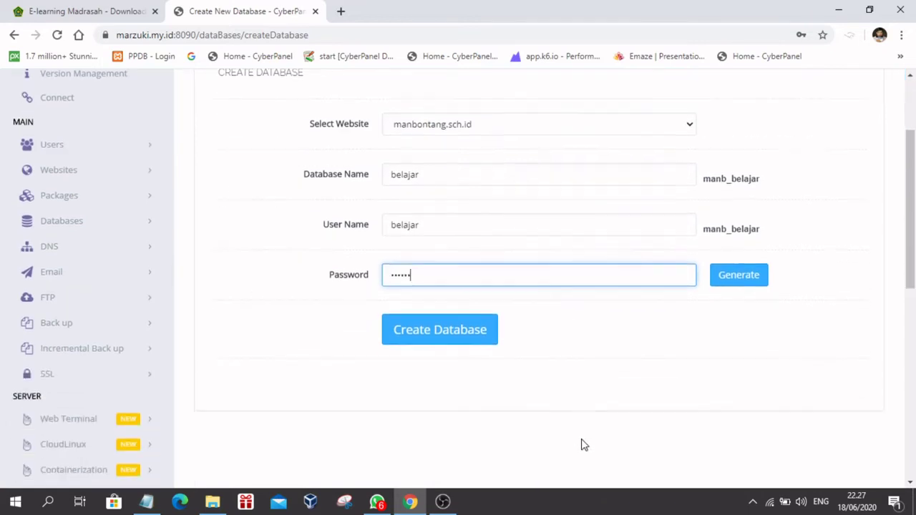
left_click(429, 333)
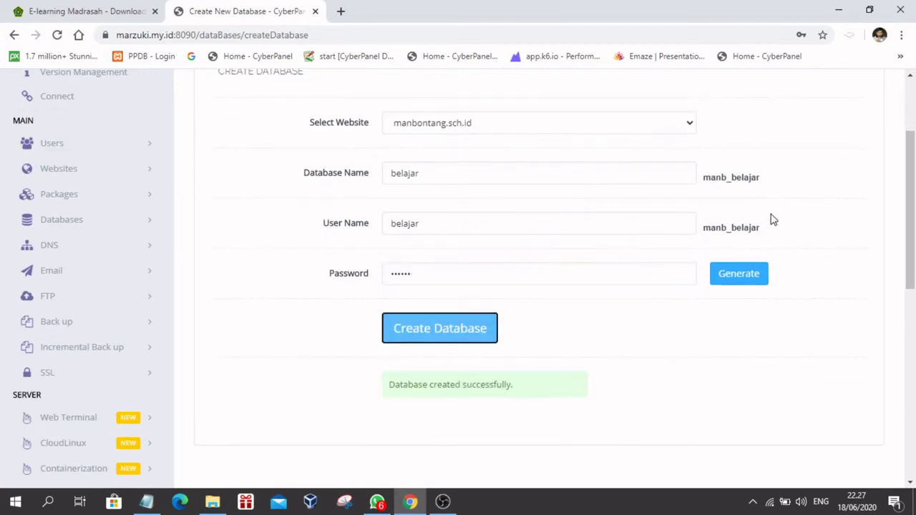
Step: Verify the created database and user are both named manb_belajar
left_click_drag(705, 177, 764, 184)
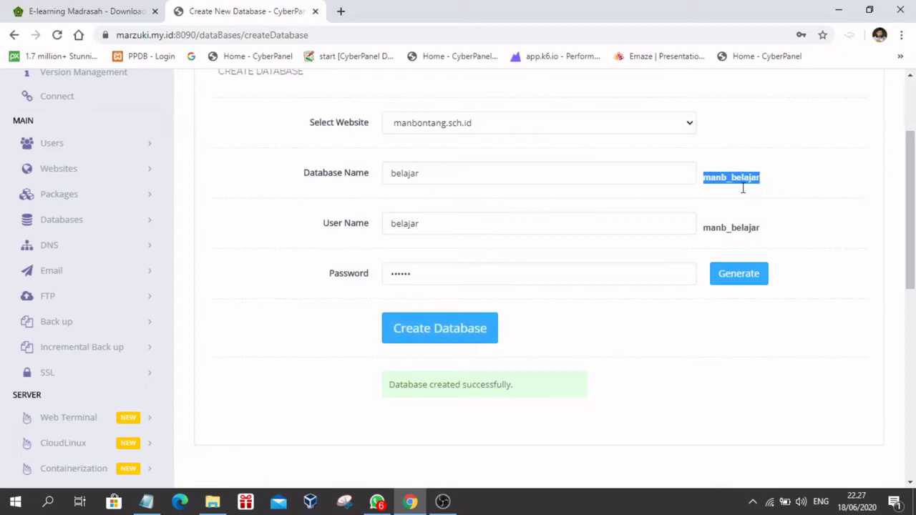
left_click(706, 227)
left_click_drag(706, 228, 768, 232)
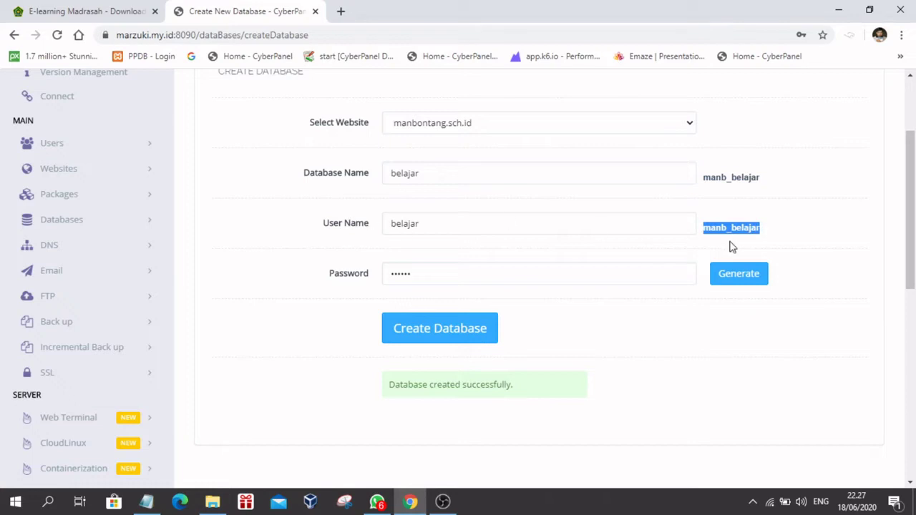
left_click(780, 219)
scroll(778, 252, "up", 2)
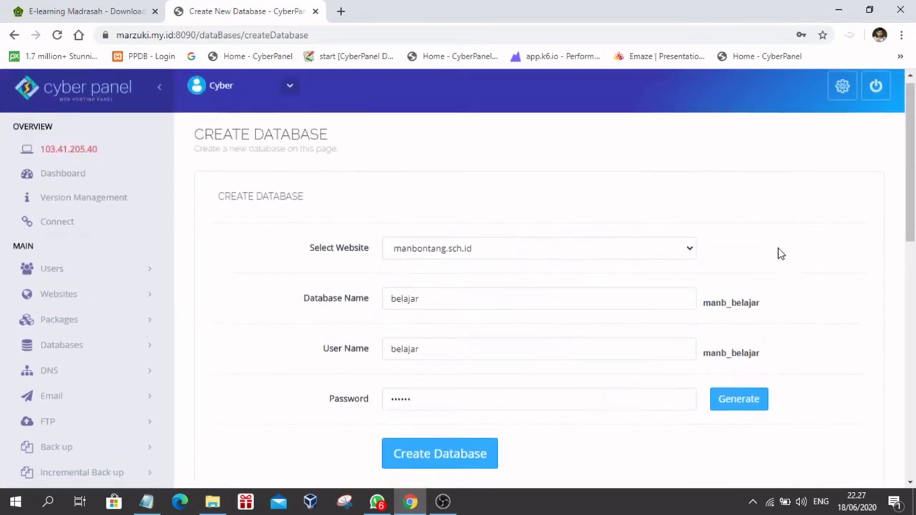
scroll(781, 254, "down", 1)
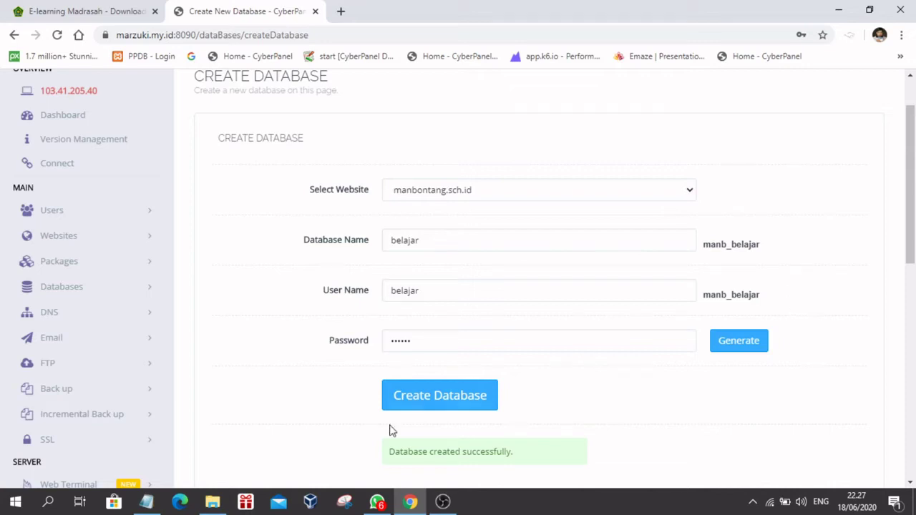
left_click(146, 502)
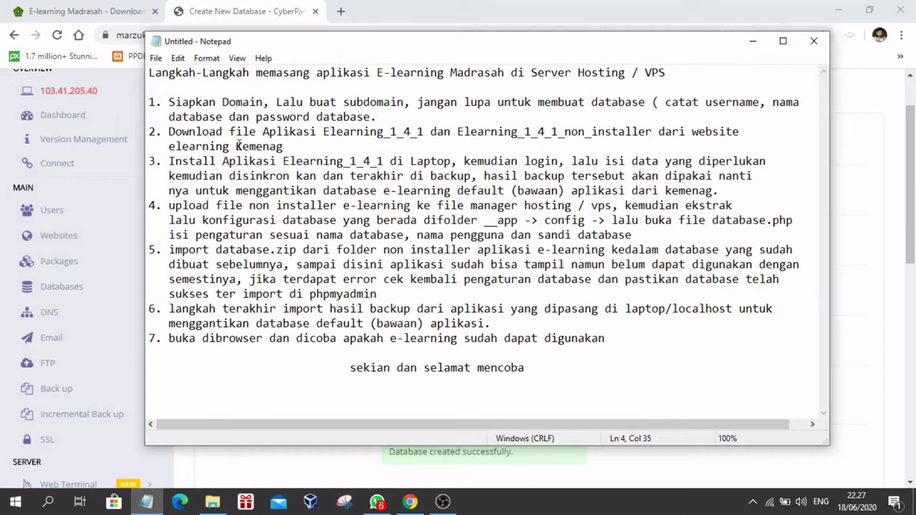
Step: Read steps 2–4 of the notes (download, install locally, upload), then minimize Notepad
left_click_drag(169, 131, 317, 146)
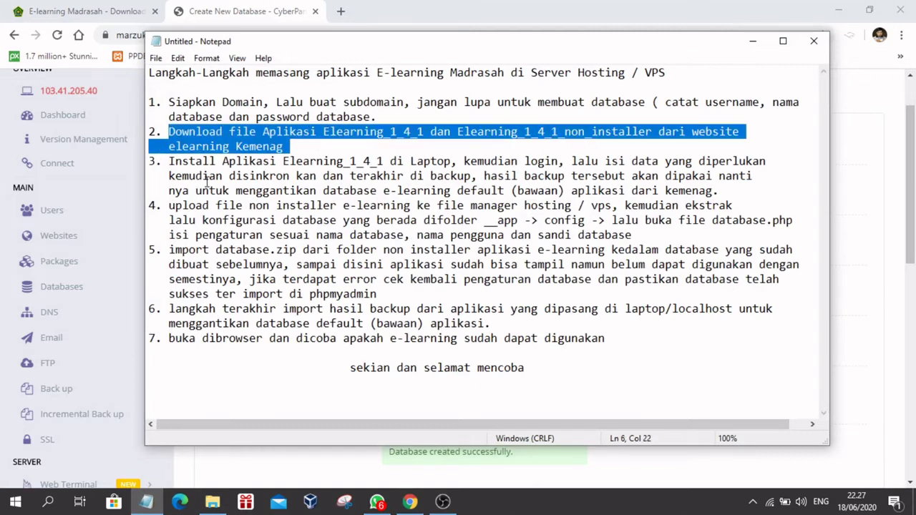
left_click_drag(170, 161, 761, 181)
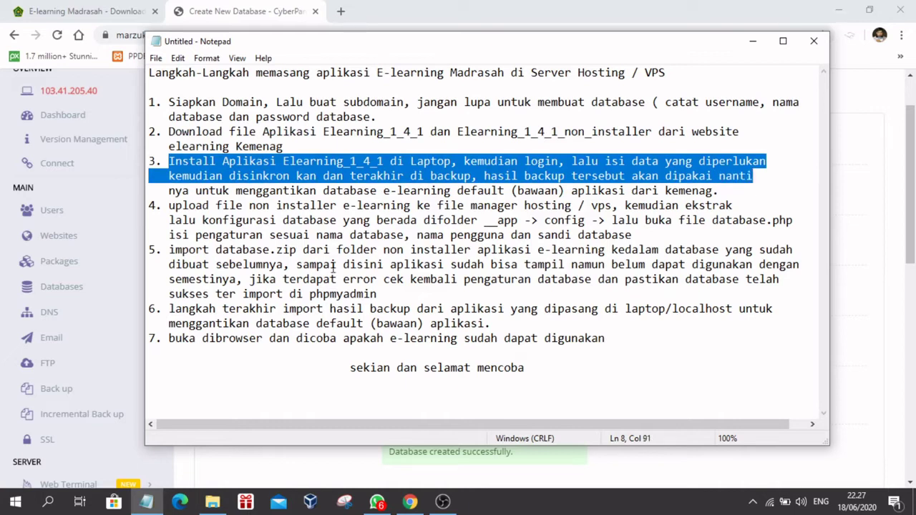
left_click(256, 218)
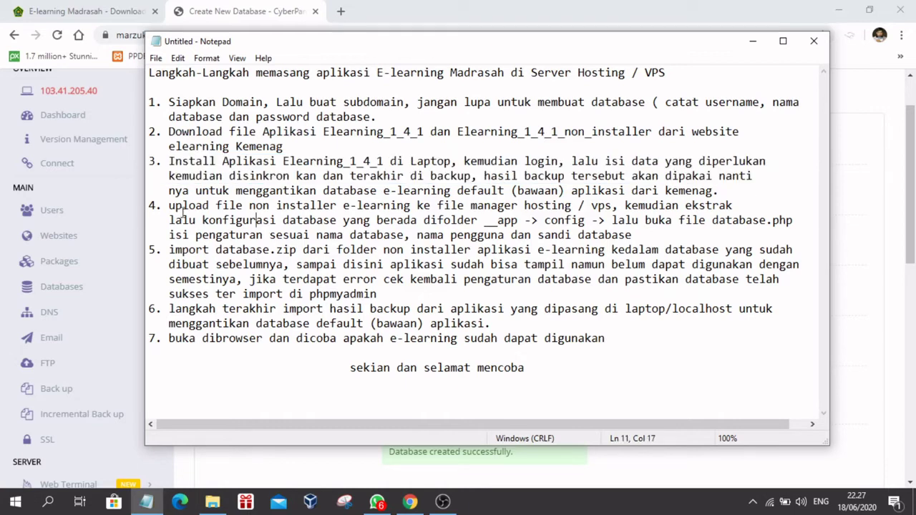
left_click_drag(172, 207, 355, 208)
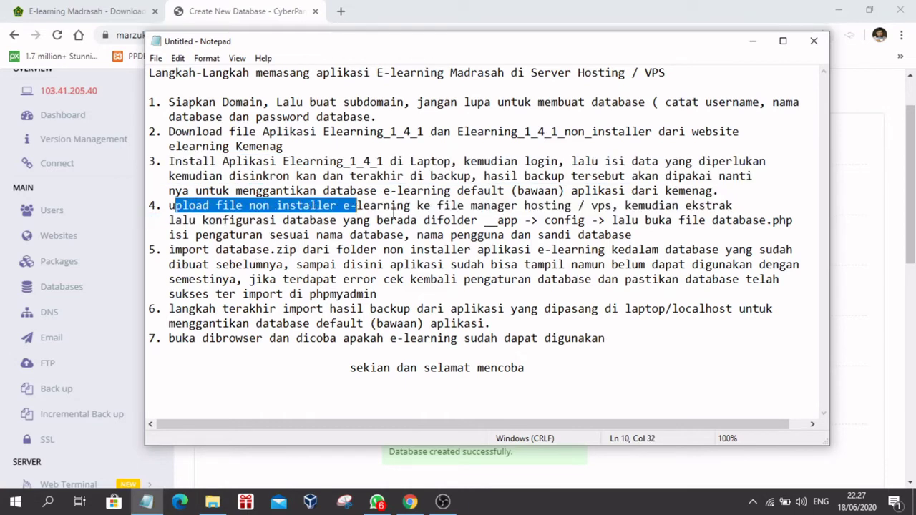
left_click(395, 207)
left_click(752, 41)
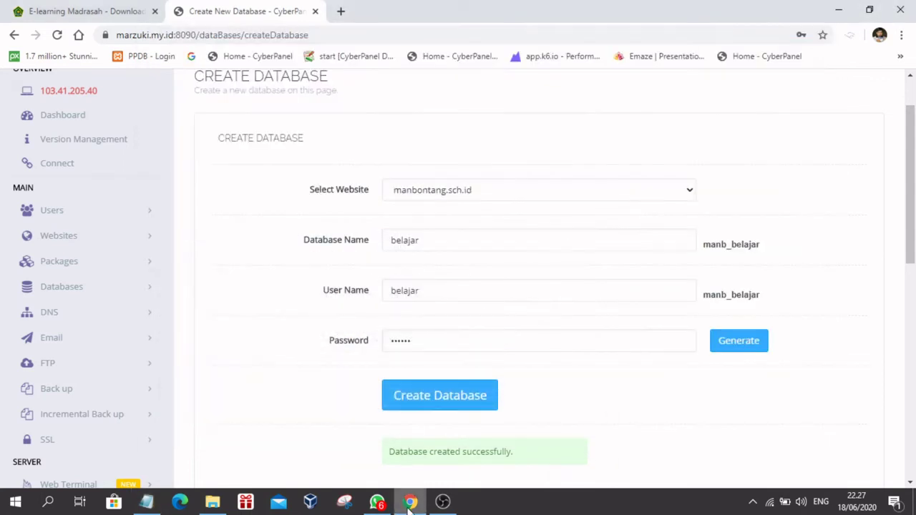
Step: Look over the Create Database confirmation and briefly recheck the installation notes
scroll(341, 256, "up", 1)
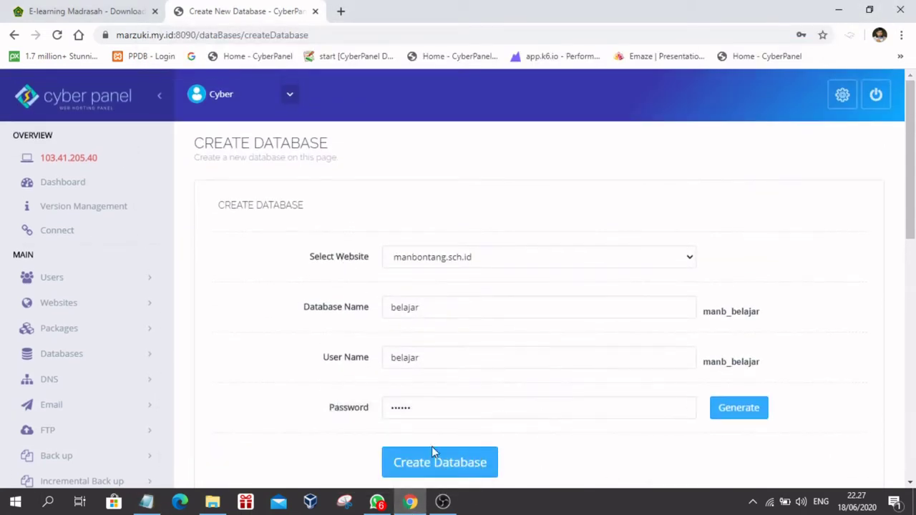
scroll(716, 410, "down", 2)
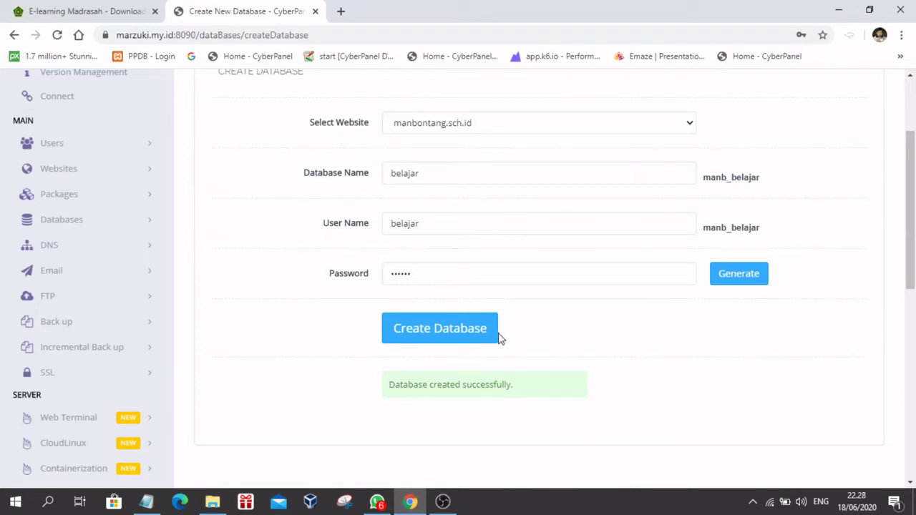
left_click(434, 281)
left_click(750, 329)
scroll(745, 252, "up", 2)
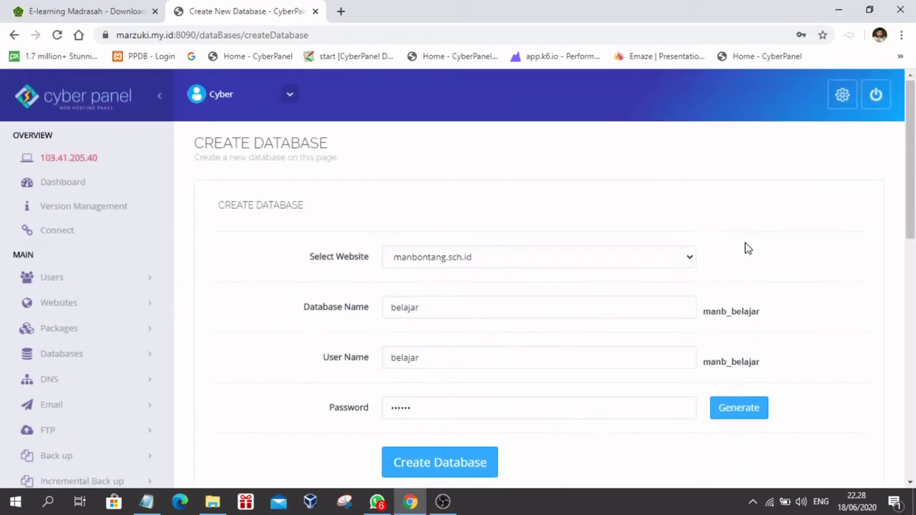
scroll(832, 288, "down", 2)
scroll(824, 284, "up", 1)
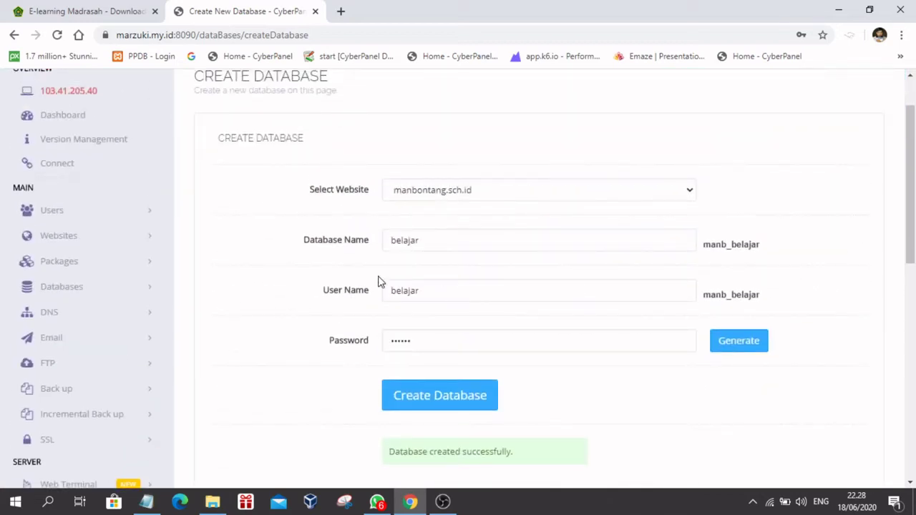
scroll(262, 322, "up", 1)
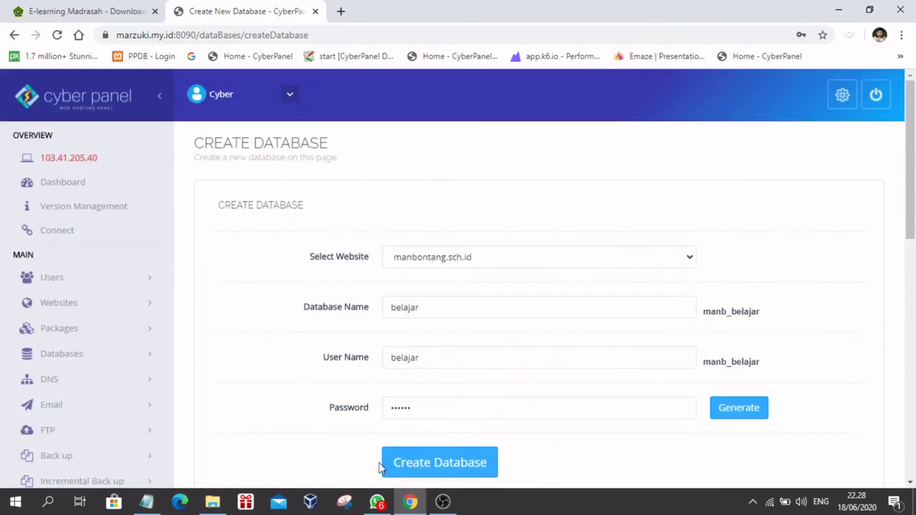
left_click(147, 504)
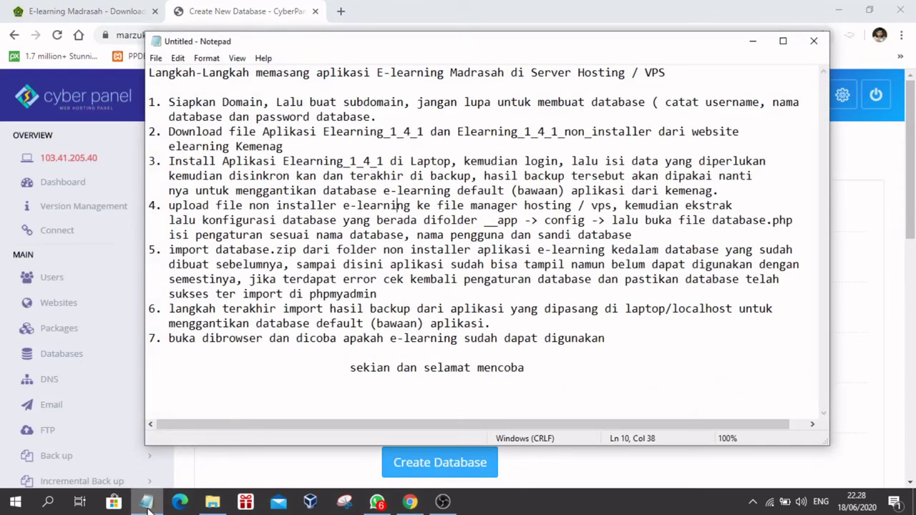
left_click(148, 503)
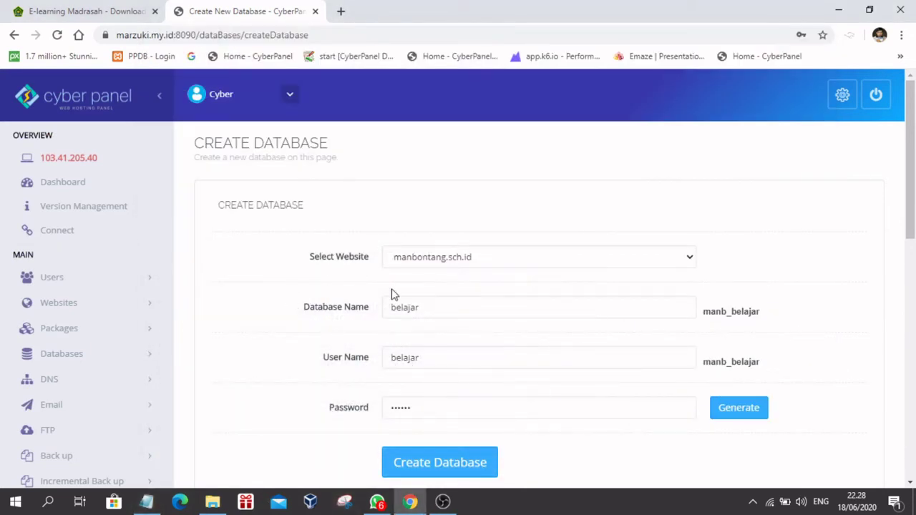
Step: Return to the CyberPanel tab and go to the dashboard Home page
left_click(93, 14)
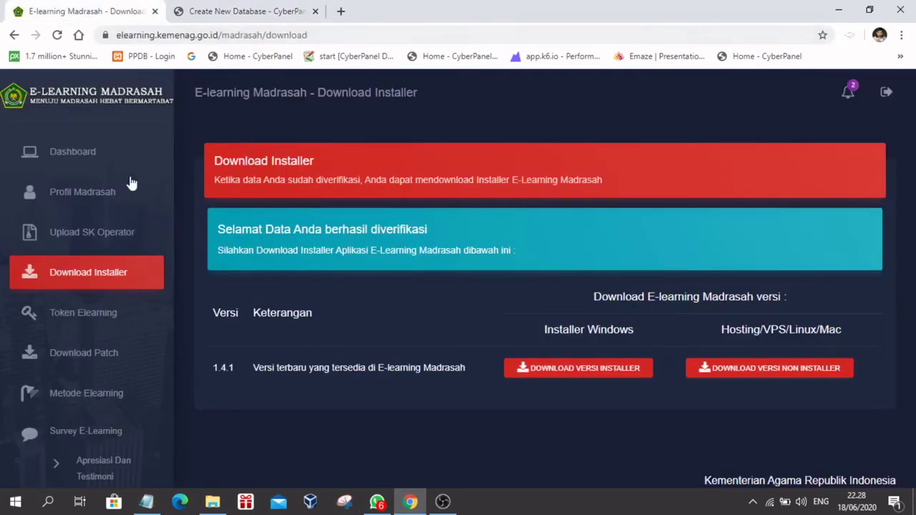
left_click(238, 20)
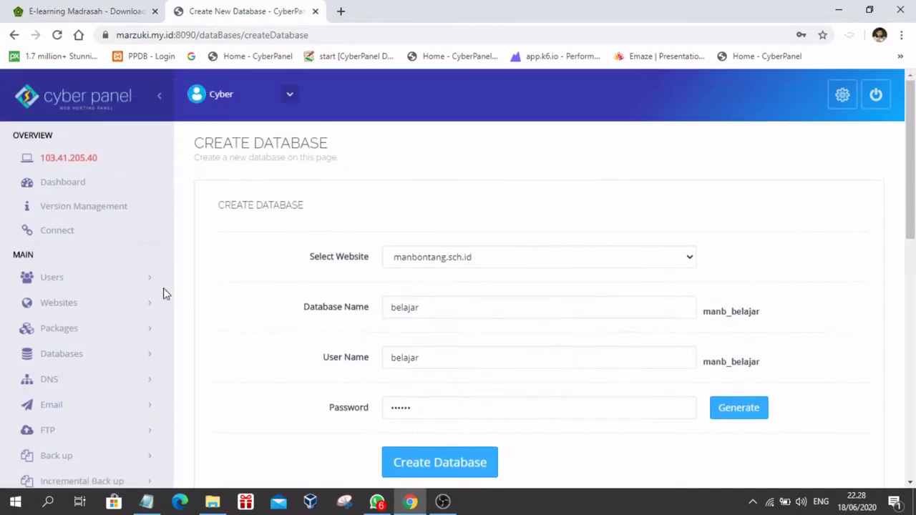
left_click(64, 184)
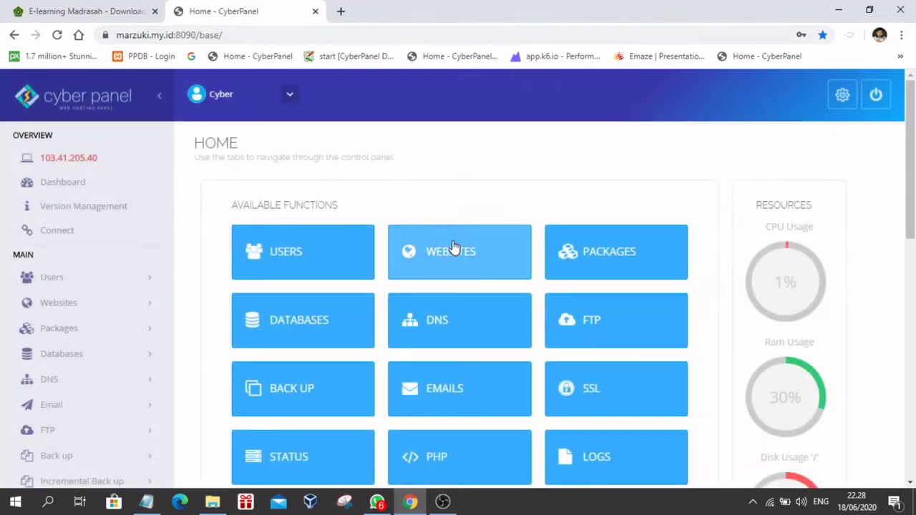
Step: Open the File Manager for manbontang.sch.id via Websites > List Websites > Manage
left_click(453, 246)
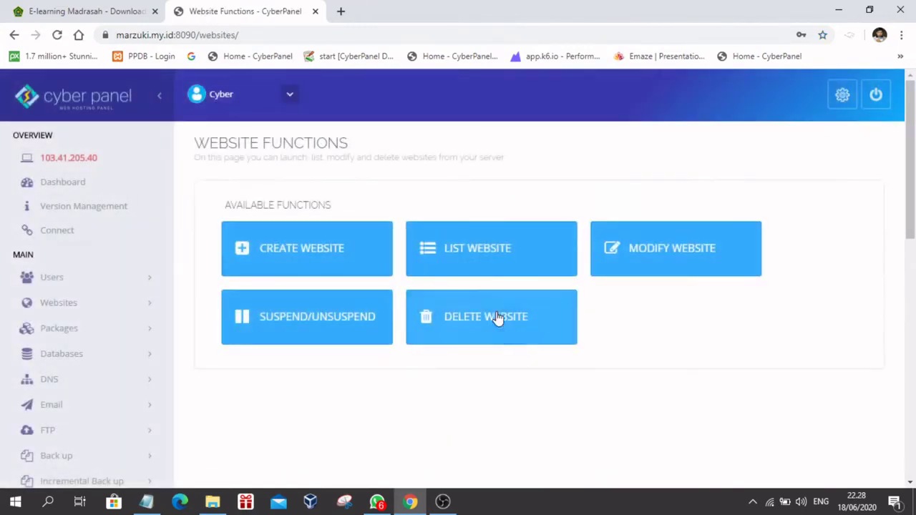
left_click(490, 252)
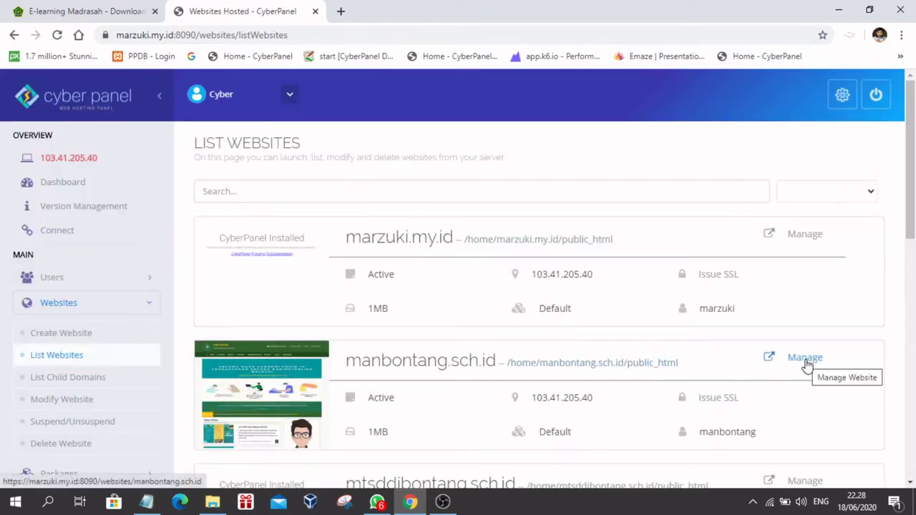
left_click(806, 363)
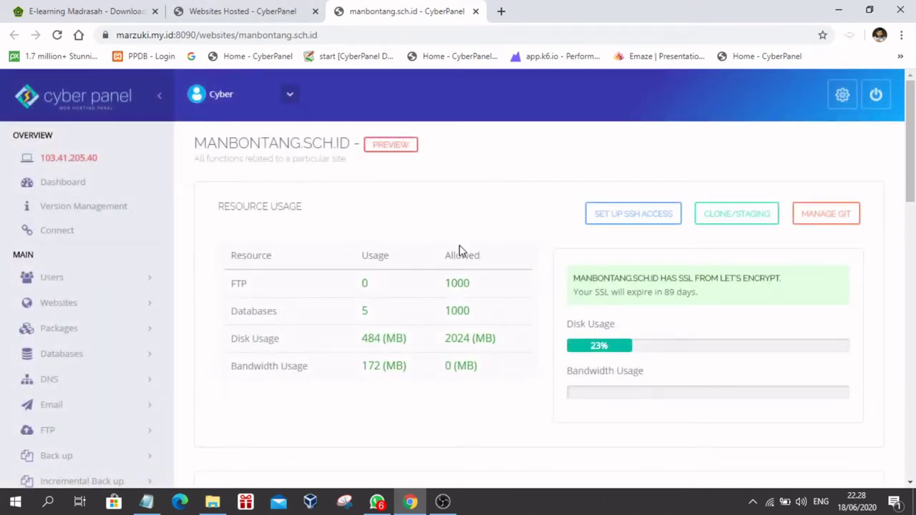
scroll(460, 247, "down", 10)
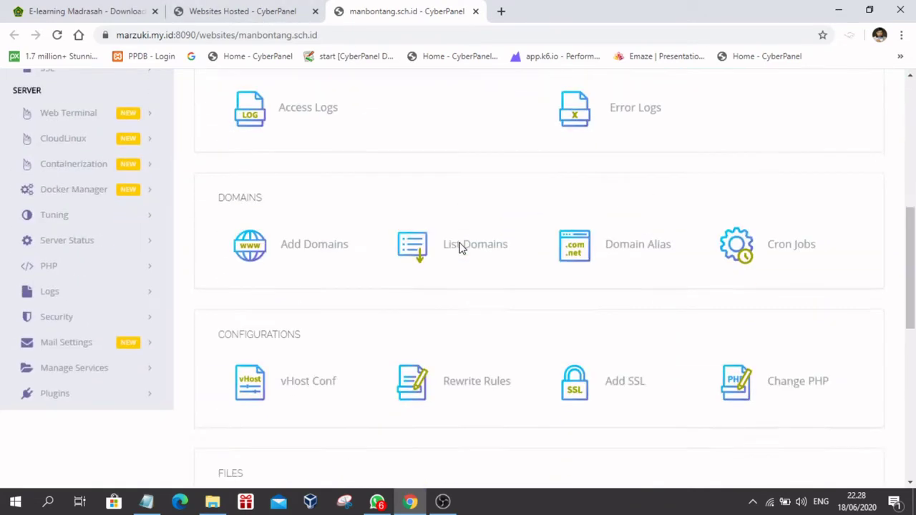
scroll(461, 248, "down", 1)
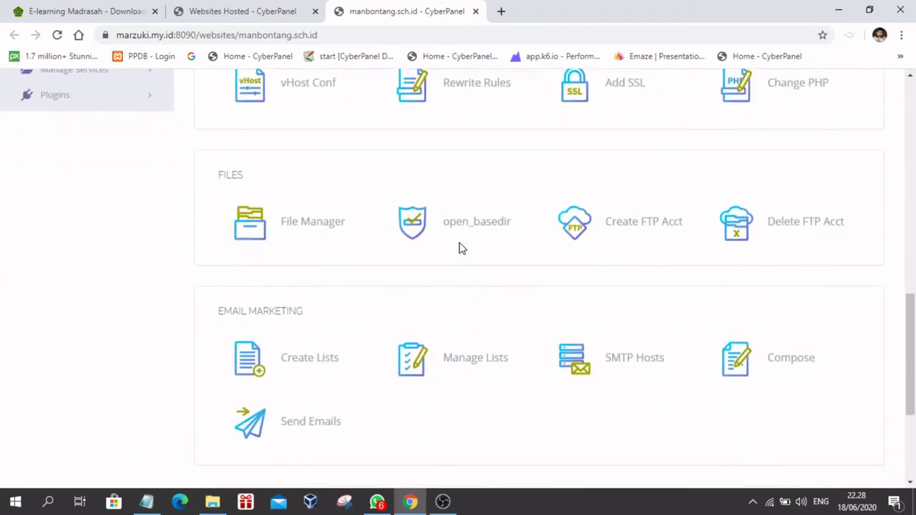
left_click(249, 215)
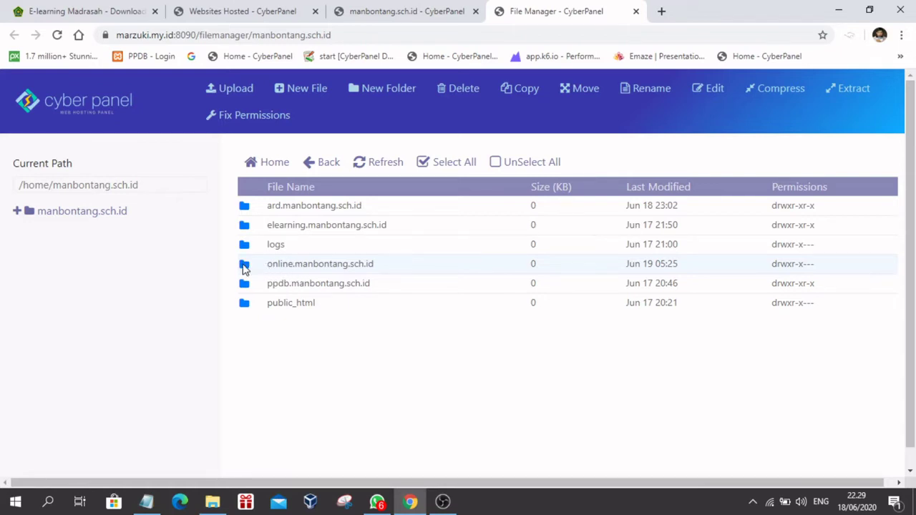
Step: Delete index.html from the online.manbontang.sch.id folder
double_click(244, 265)
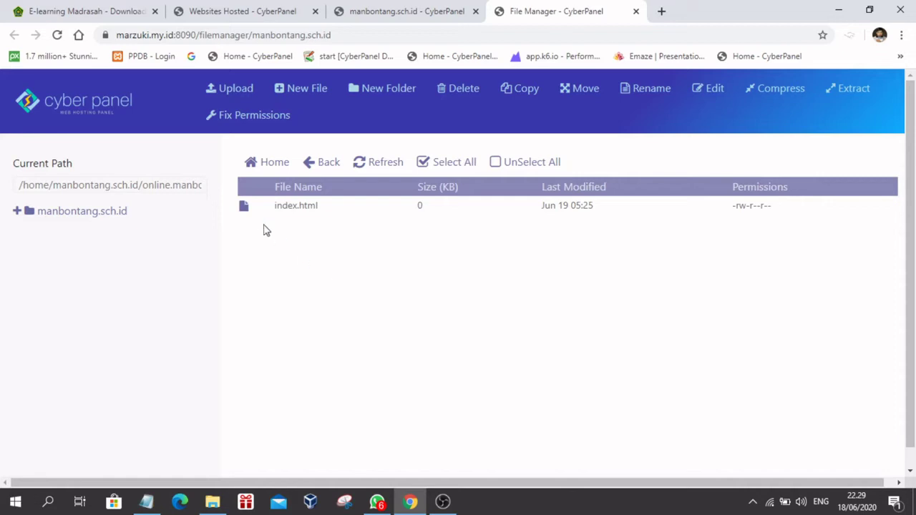
left_click(241, 206)
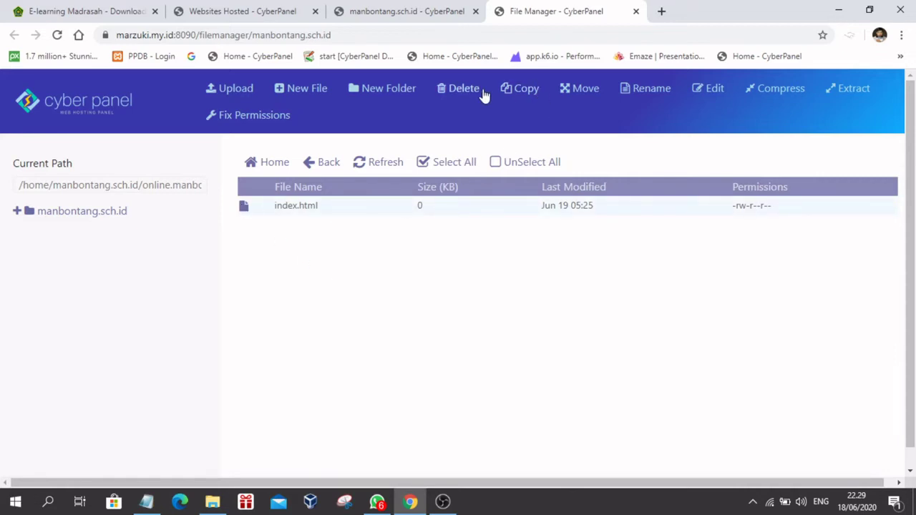
left_click(465, 89)
left_click(635, 202)
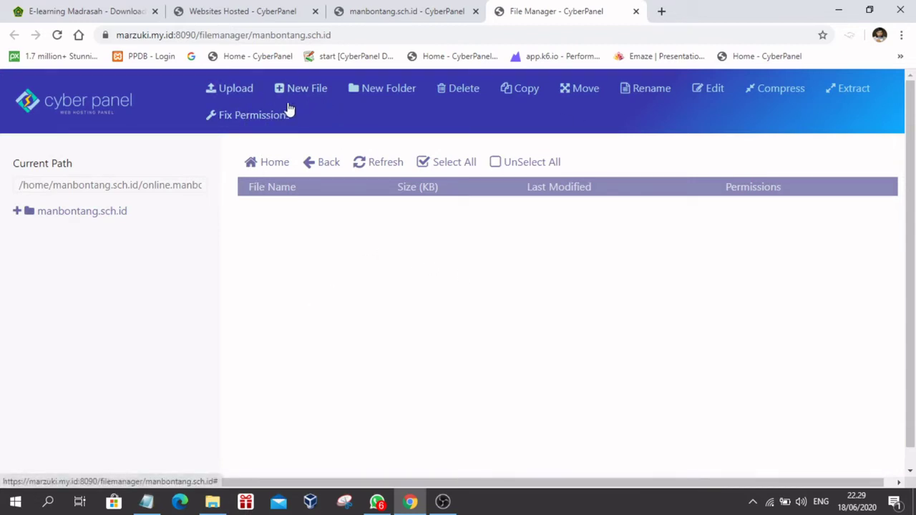
Step: Upload elearning_1_4_1_non_installer.zip (79.82 MB) from the Desktop, then clear the finished upload queue
left_click(222, 91)
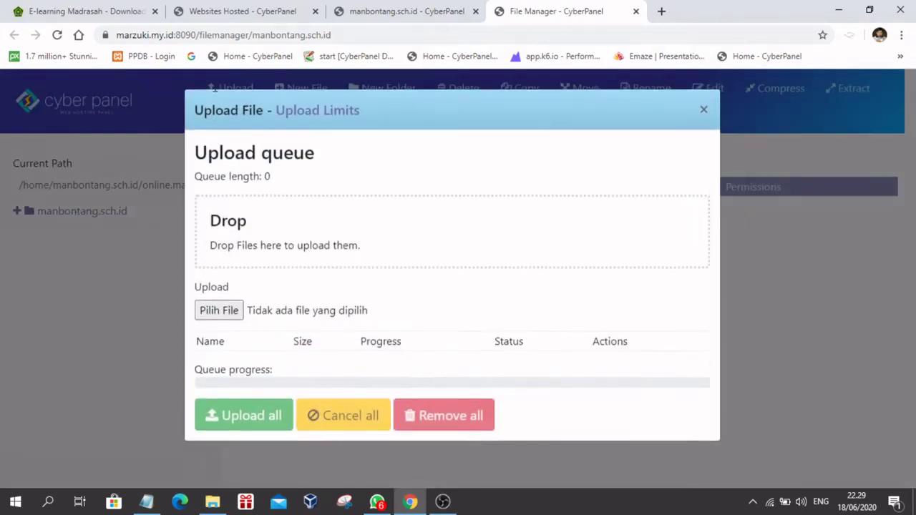
left_click(212, 315)
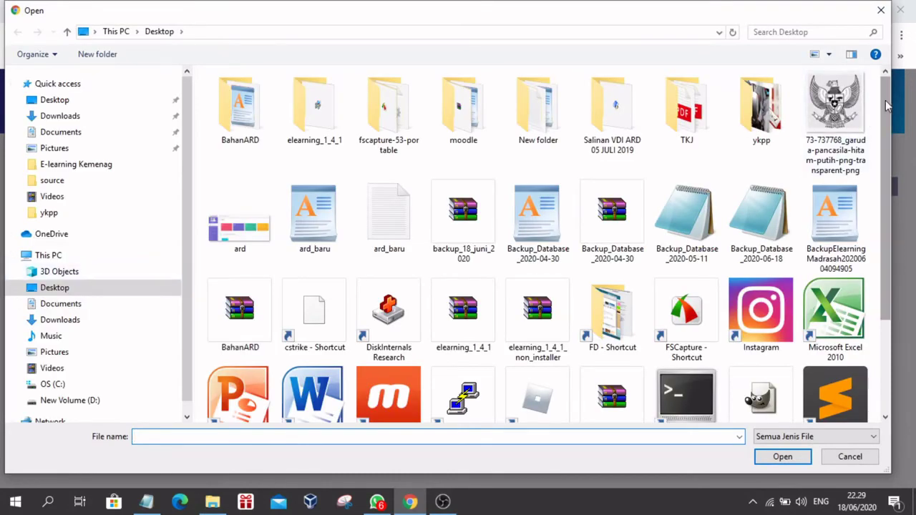
left_click_drag(889, 109, 896, 174)
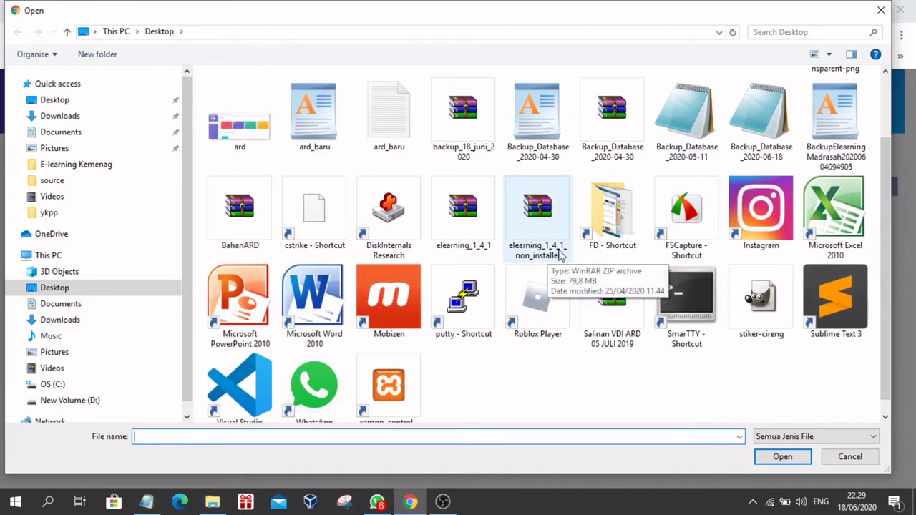
left_click(541, 212)
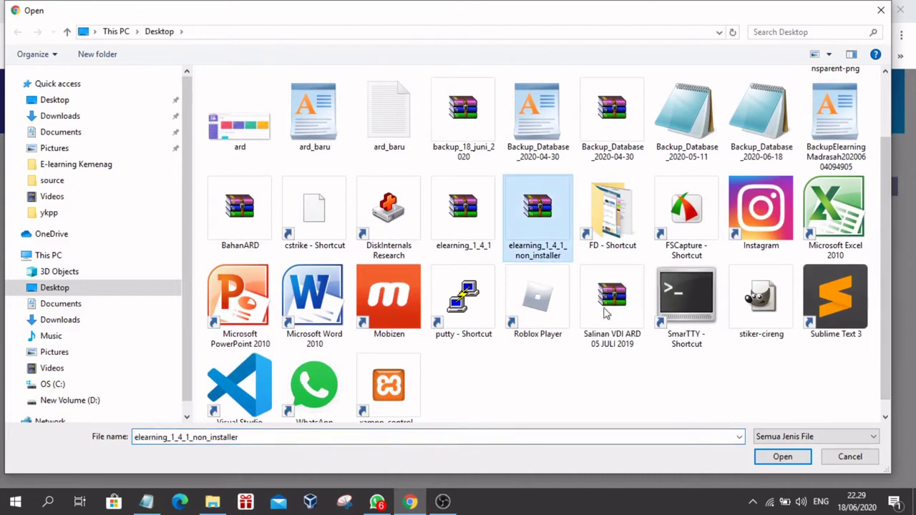
left_click(774, 462)
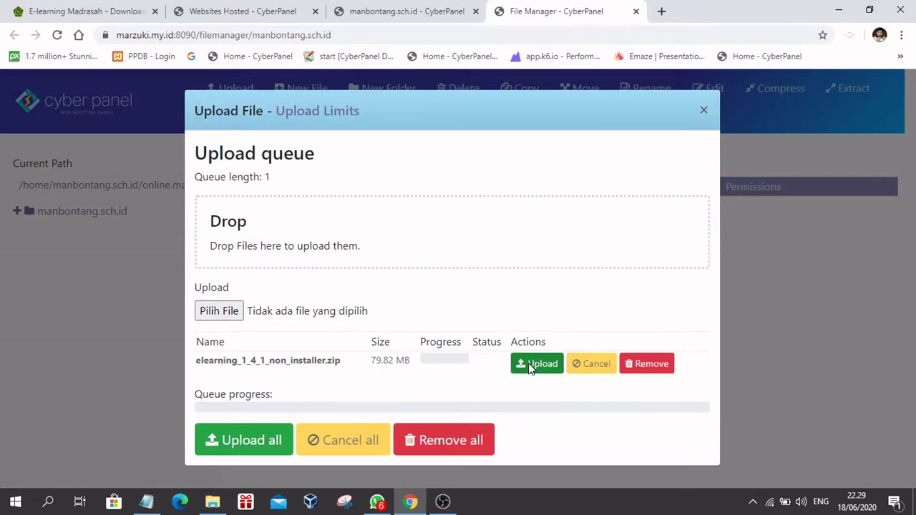
left_click(530, 365)
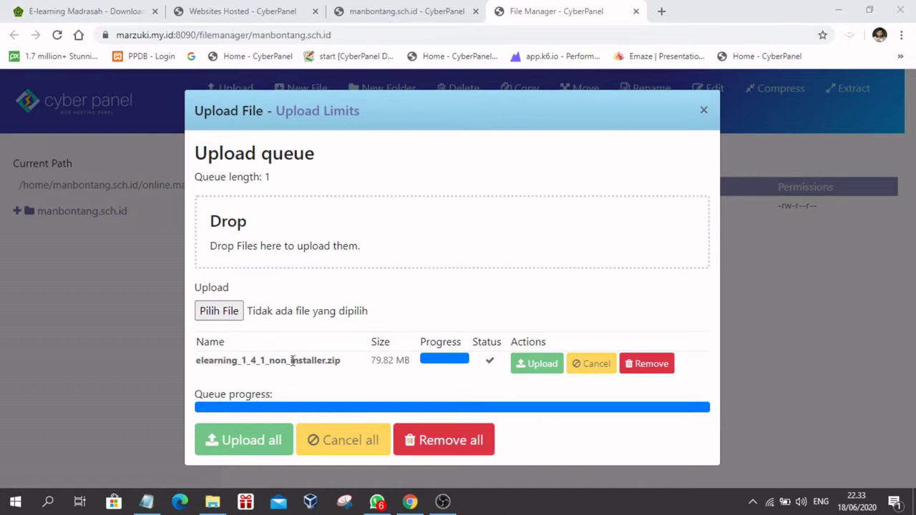
left_click(648, 363)
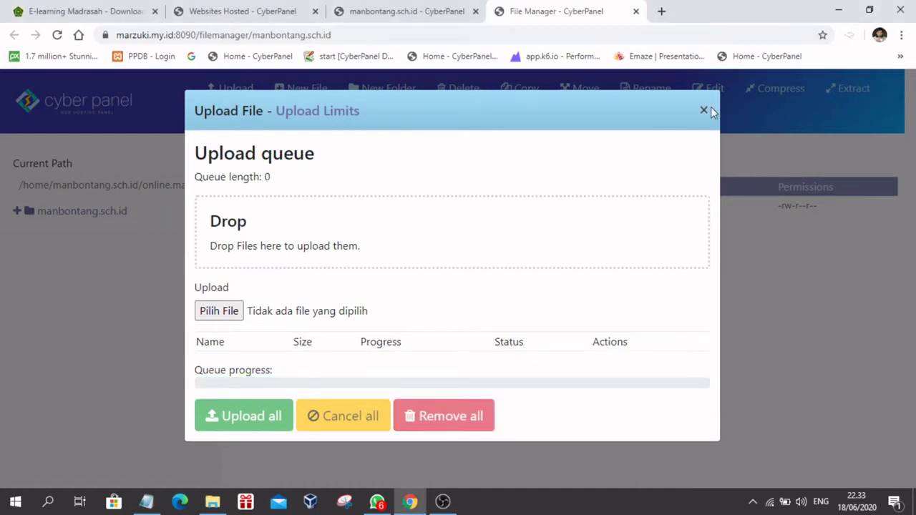
left_click(703, 111)
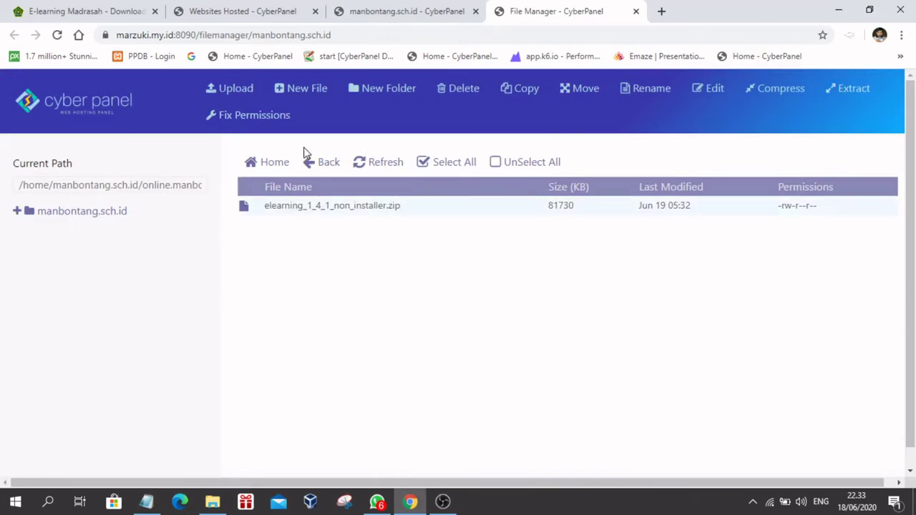
Step: Extract the e-learning zip into the online.manbontang.sch.id folder
right_click(246, 215)
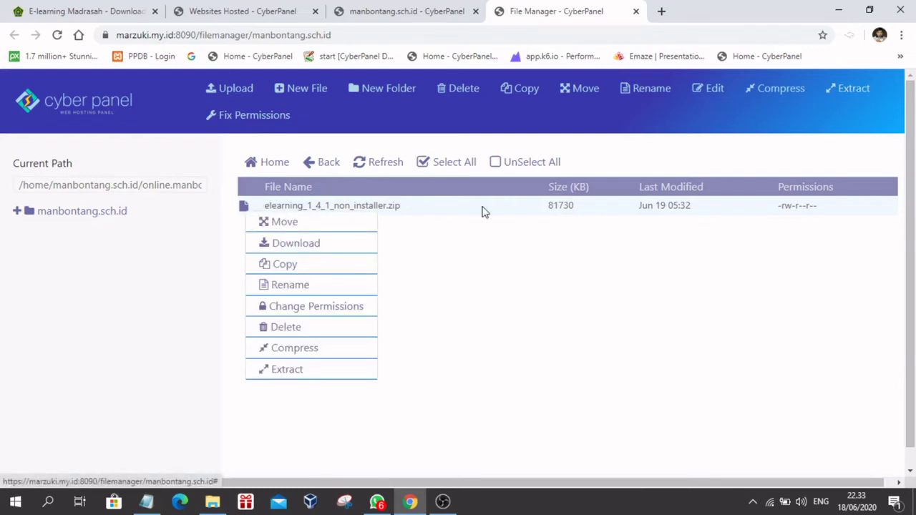
left_click(285, 370)
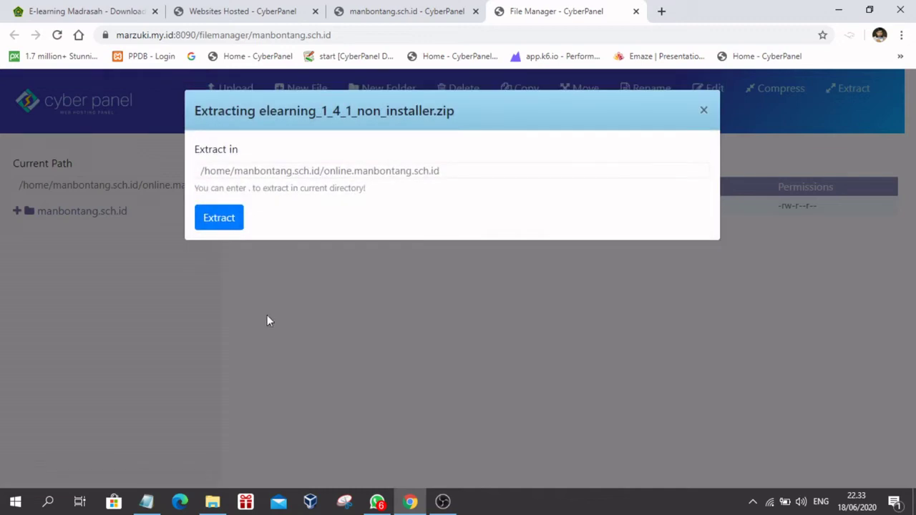
left_click(215, 221)
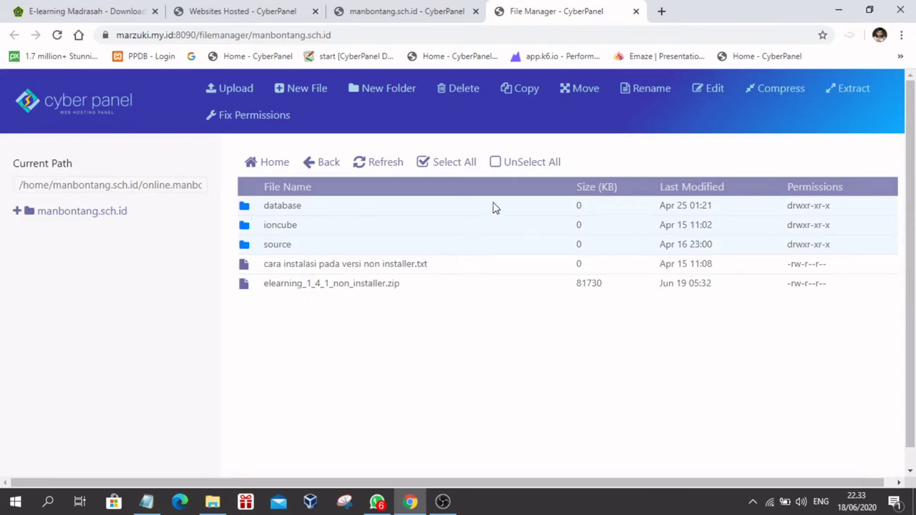
Step: Delete the installation notes text file and the uploaded zip
left_click(366, 163)
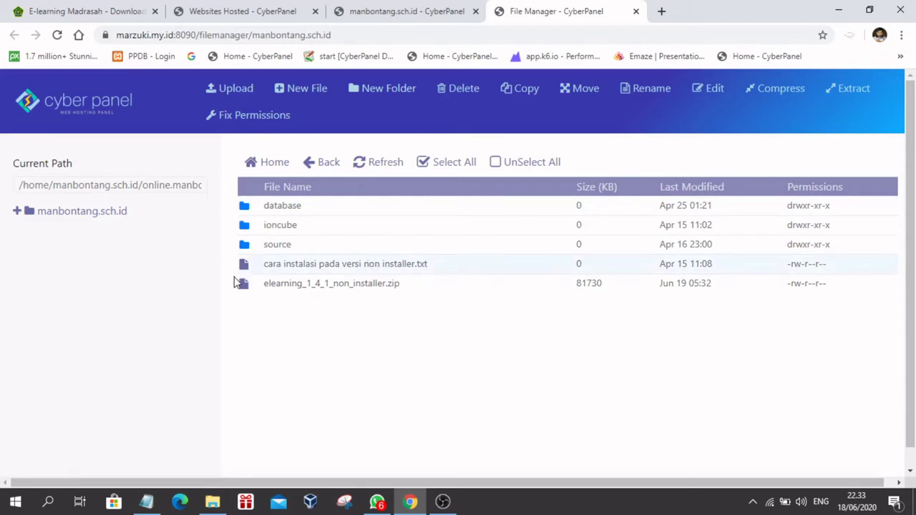
left_click(458, 92)
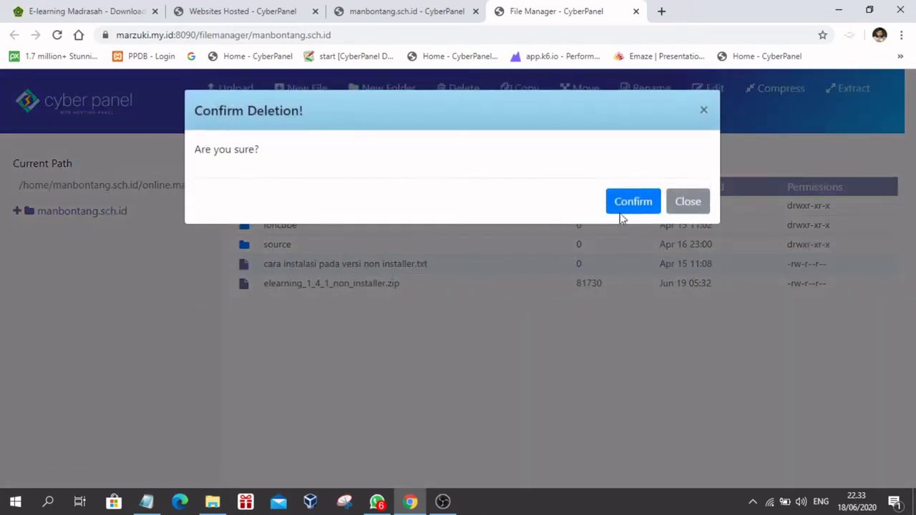
left_click(620, 202)
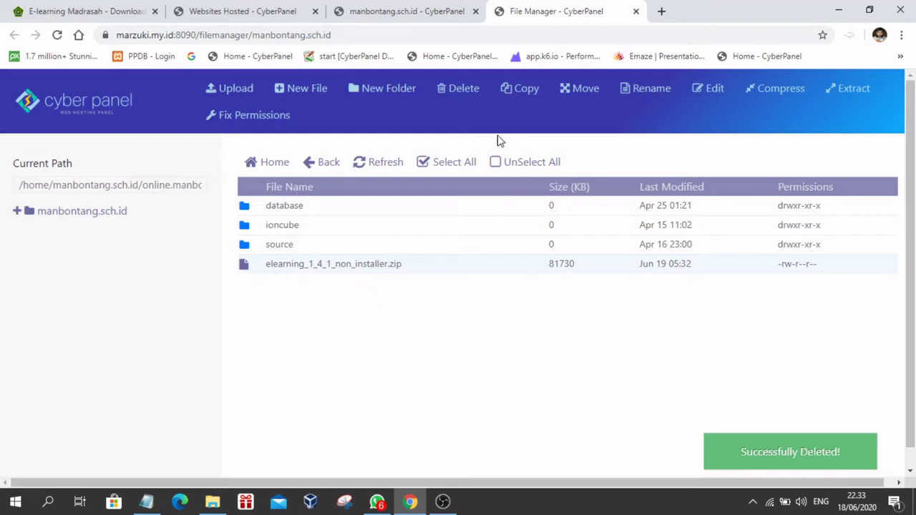
left_click(362, 264)
left_click(462, 87)
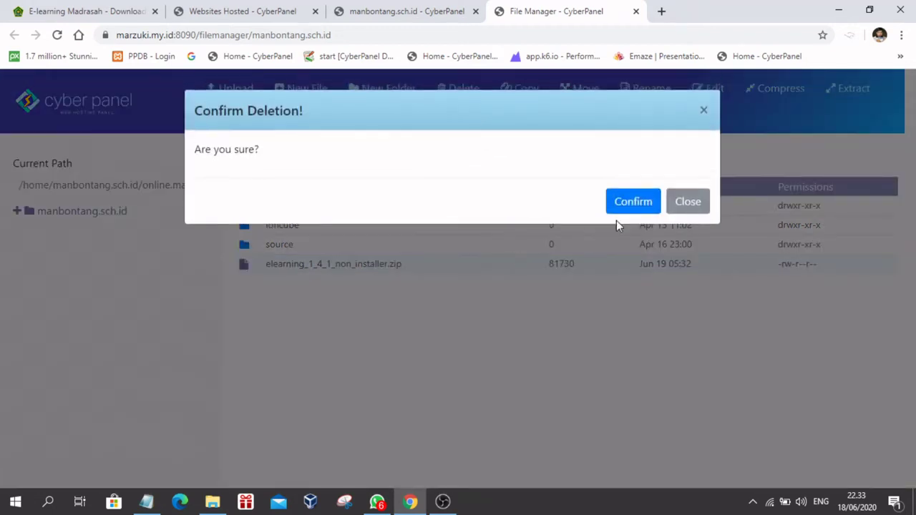
left_click(620, 202)
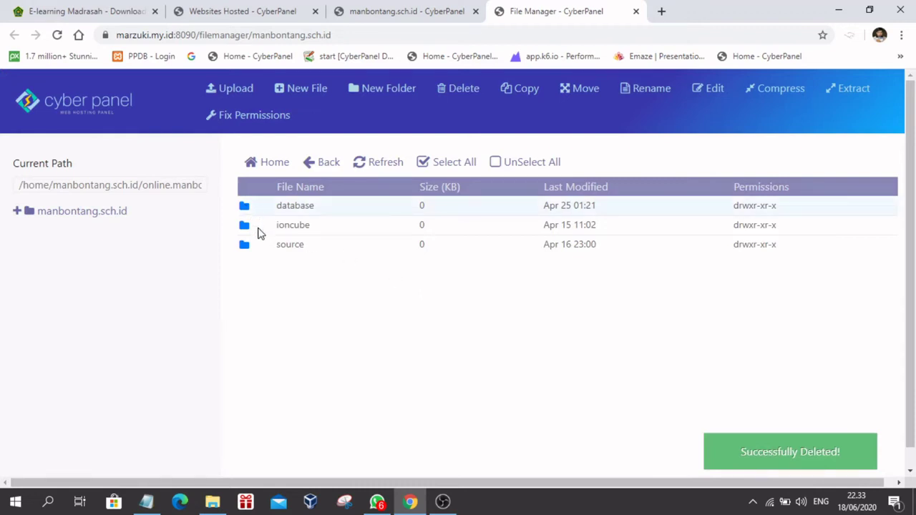
Step: Delete the database and ioncube folders, leaving only the source folder
double_click(247, 207)
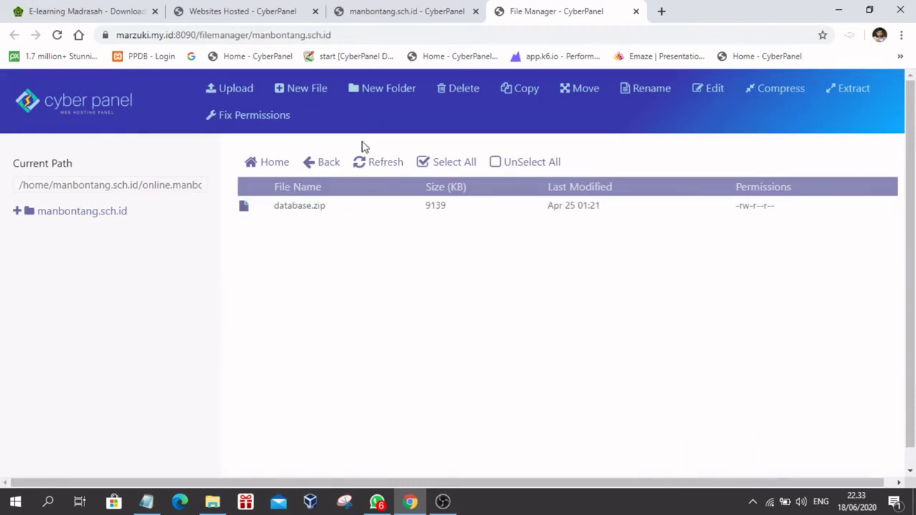
left_click(313, 166)
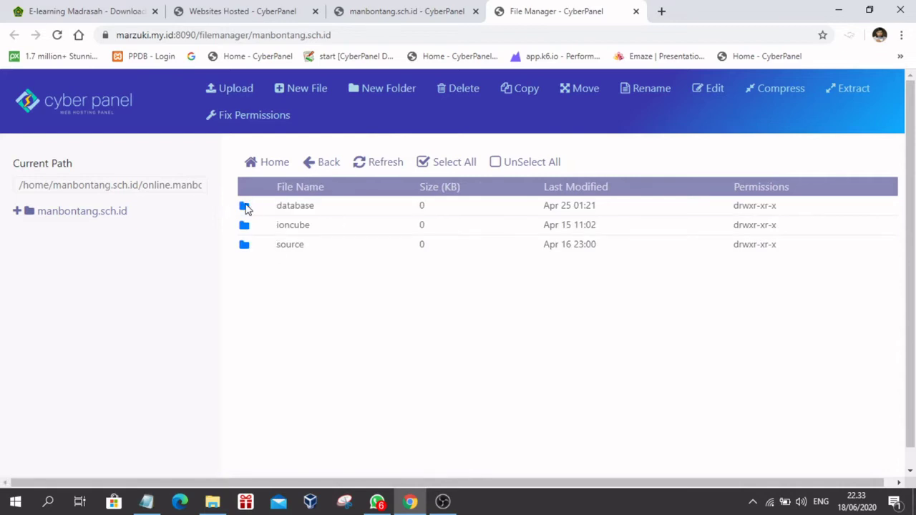
left_click(247, 207)
left_click(465, 92)
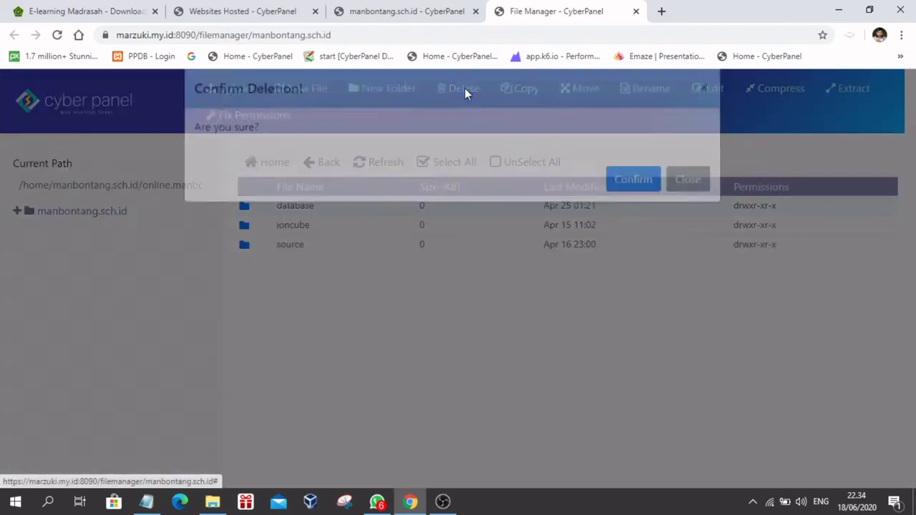
left_click(638, 201)
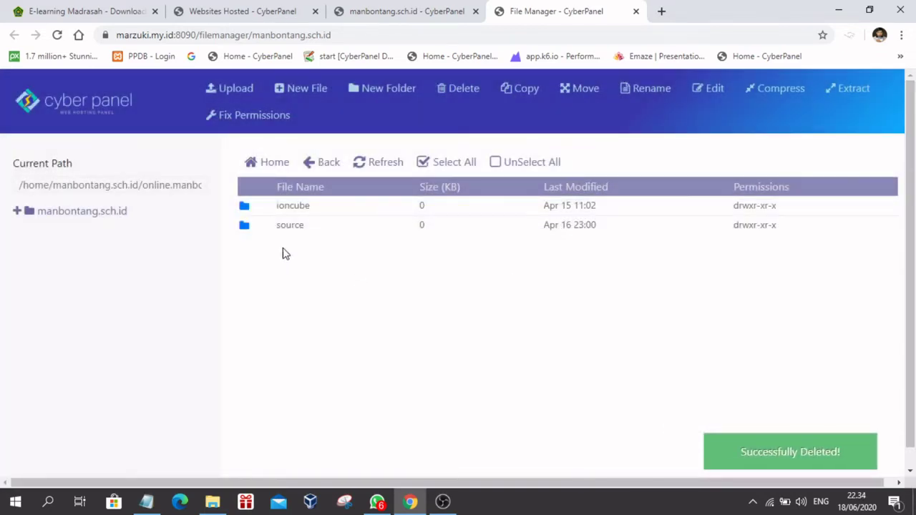
left_click(245, 209)
left_click(453, 90)
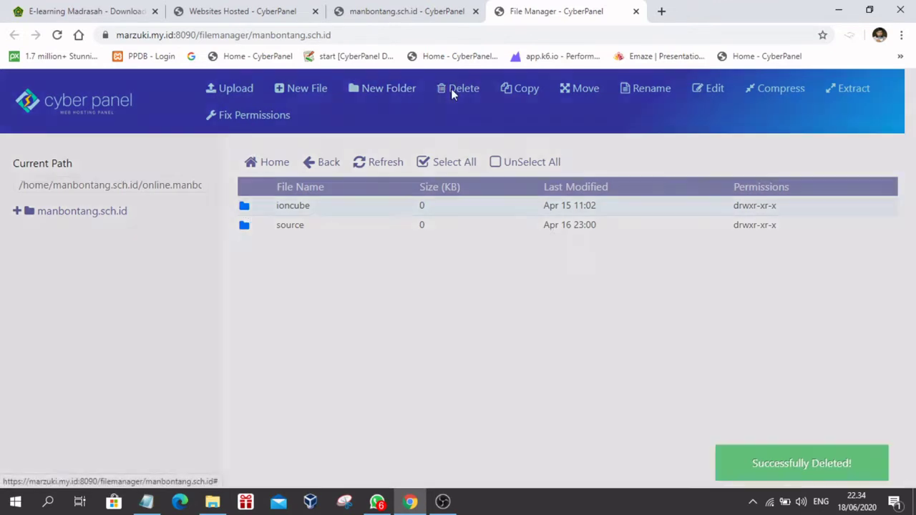
left_click(623, 203)
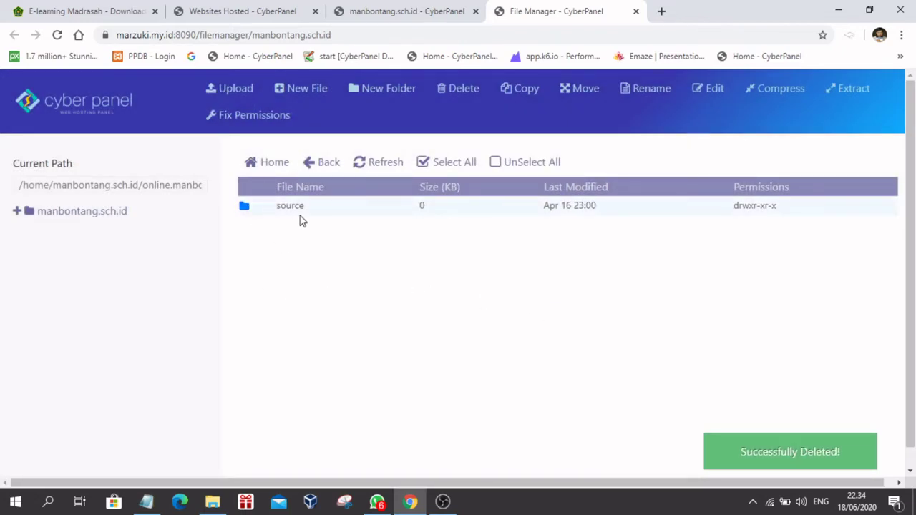
left_click(244, 207)
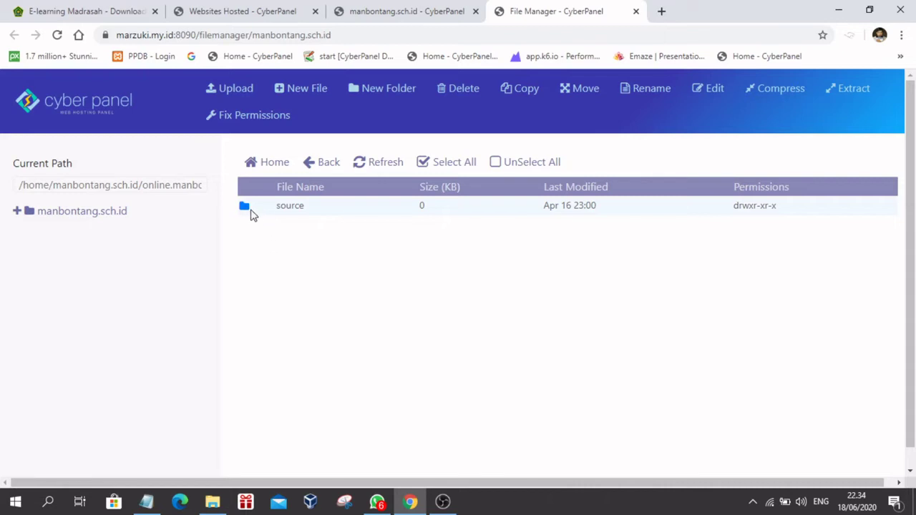
Step: Open the source folder and select all of __app, __statics, .htaccess and index.php
double_click(245, 209)
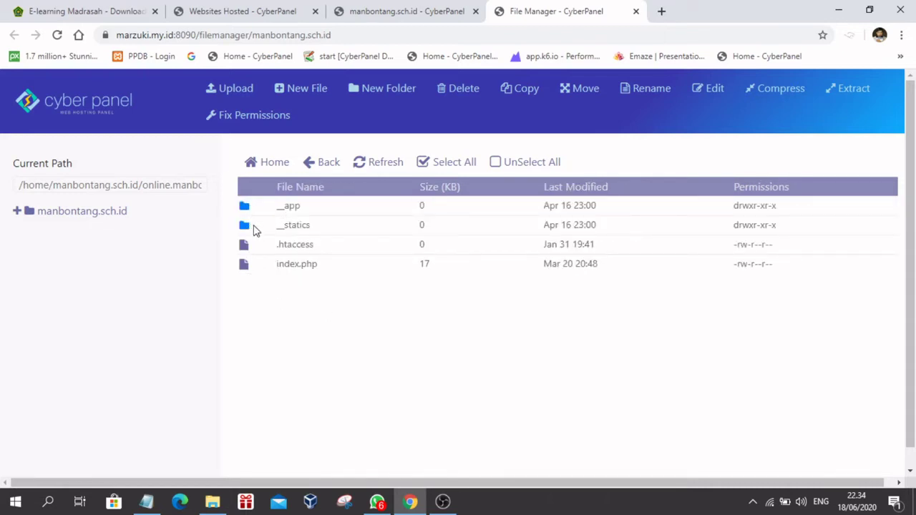
left_click(312, 165)
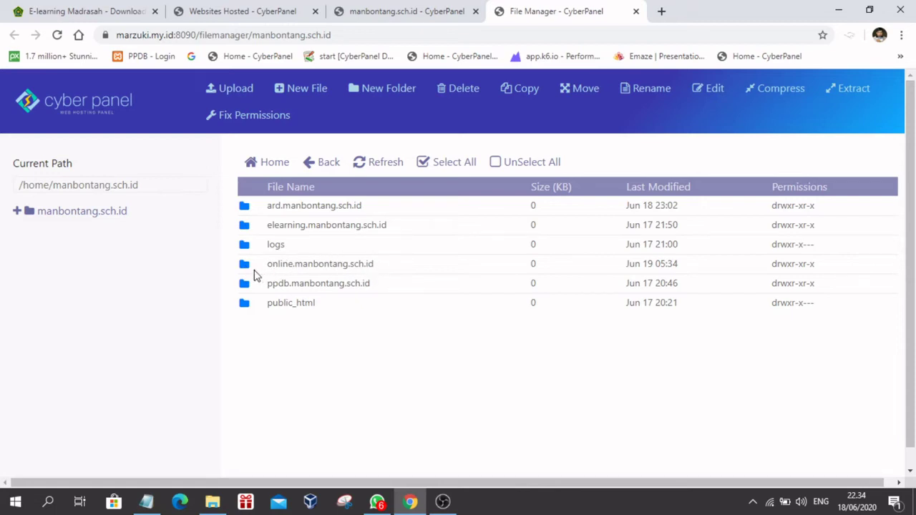
double_click(243, 266)
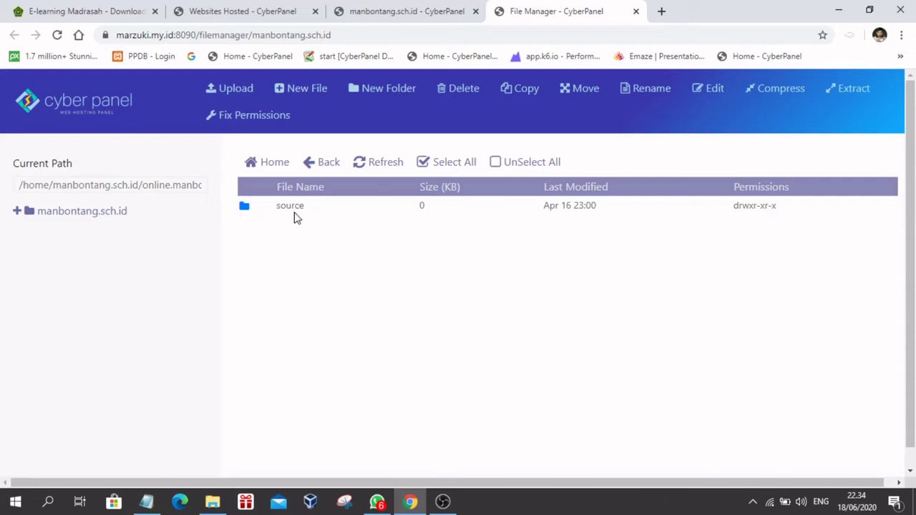
double_click(245, 208)
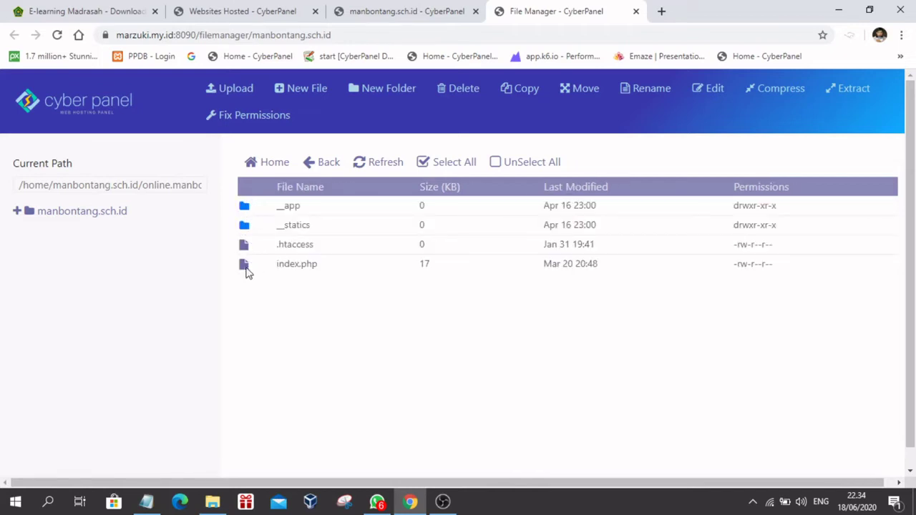
left_click(327, 170)
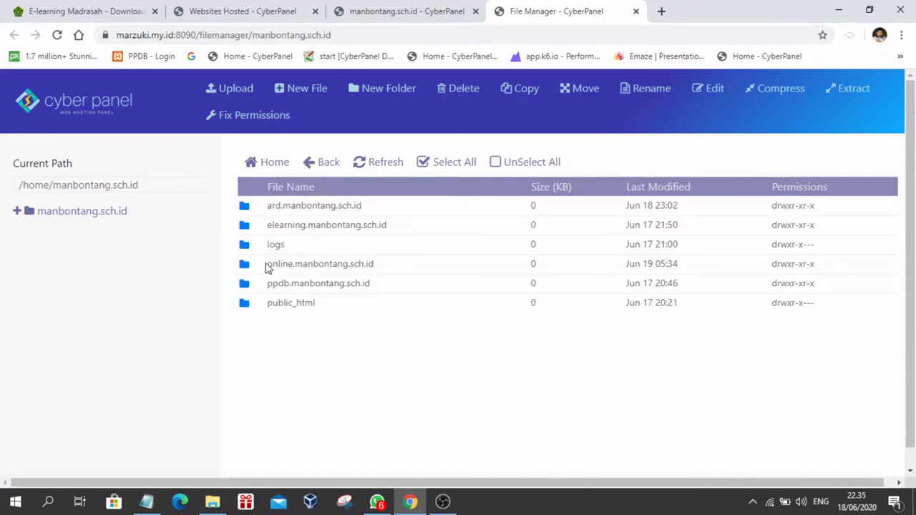
double_click(249, 266)
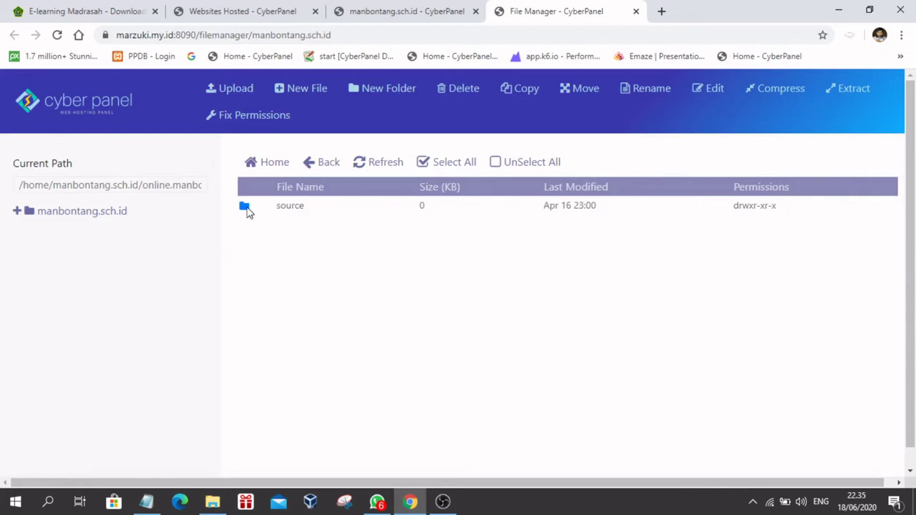
double_click(245, 209)
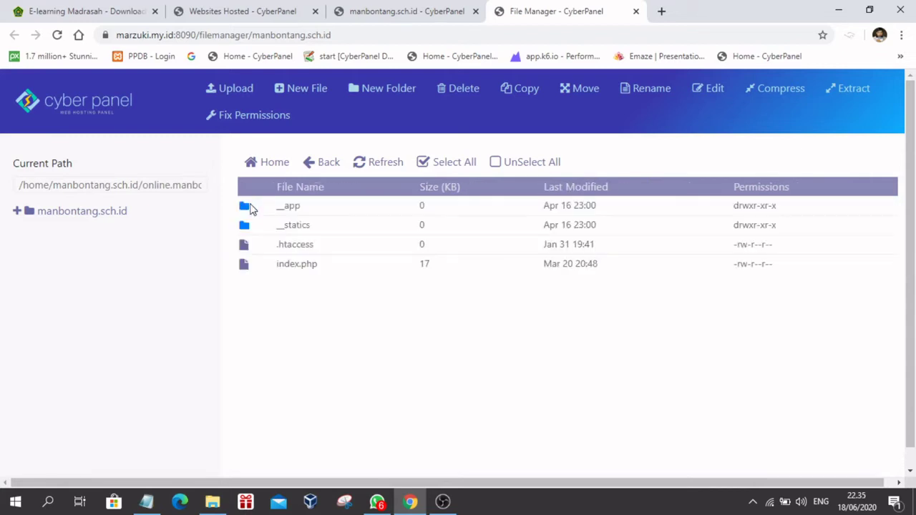
left_click(439, 163)
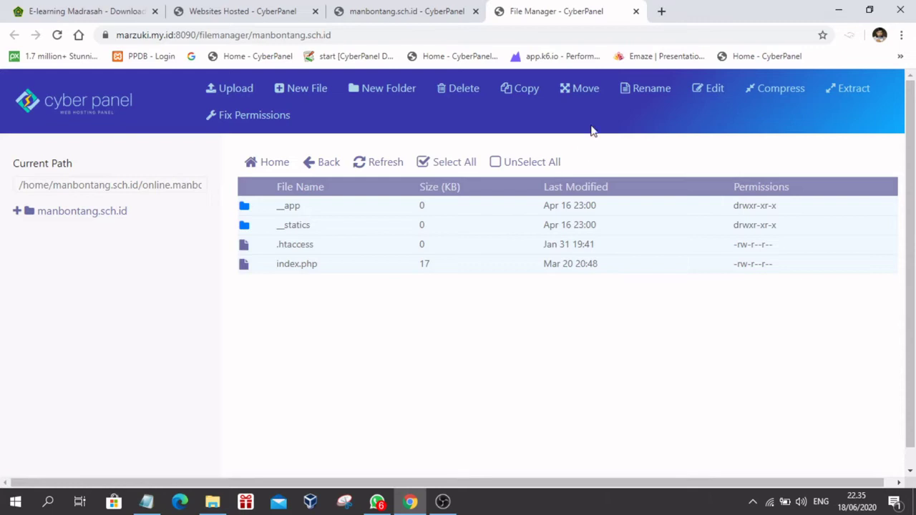
Step: Move __app, __statics, .htaccess and index.php from source up into online.manbontang.sch.id
left_click(566, 92)
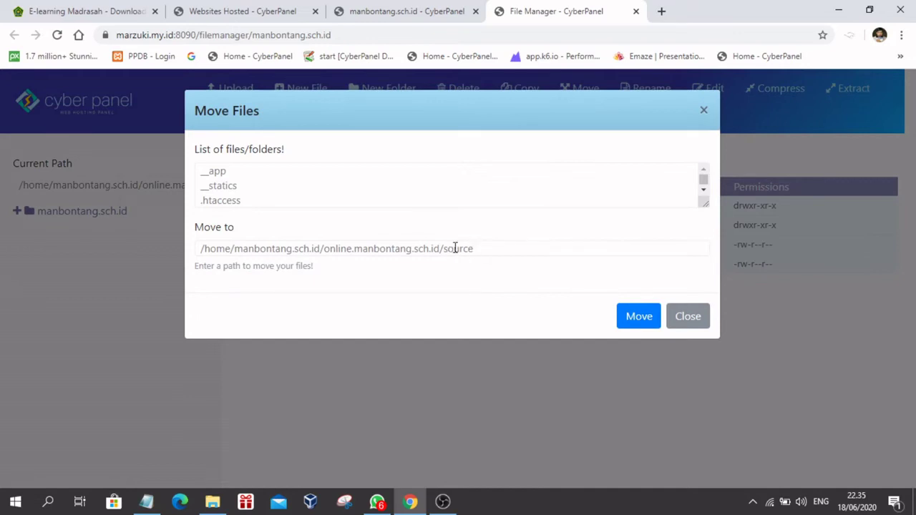
left_click_drag(445, 248, 526, 254)
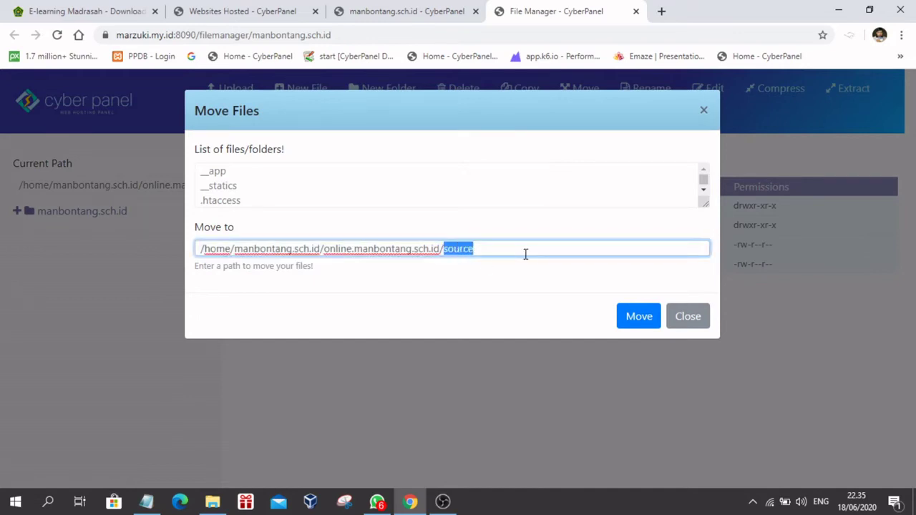
key("BackSpace")
left_click_drag(325, 250, 446, 250)
left_click(462, 250)
left_click(636, 322)
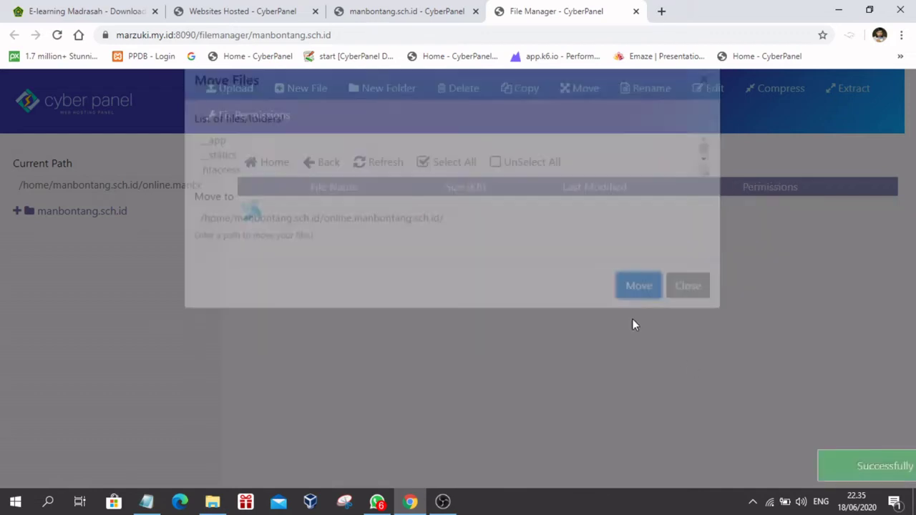
left_click(311, 164)
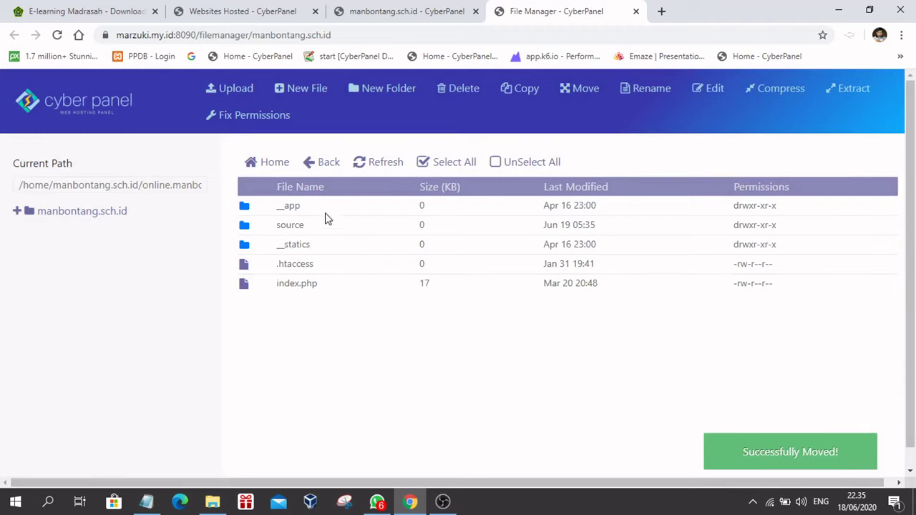
left_click(311, 164)
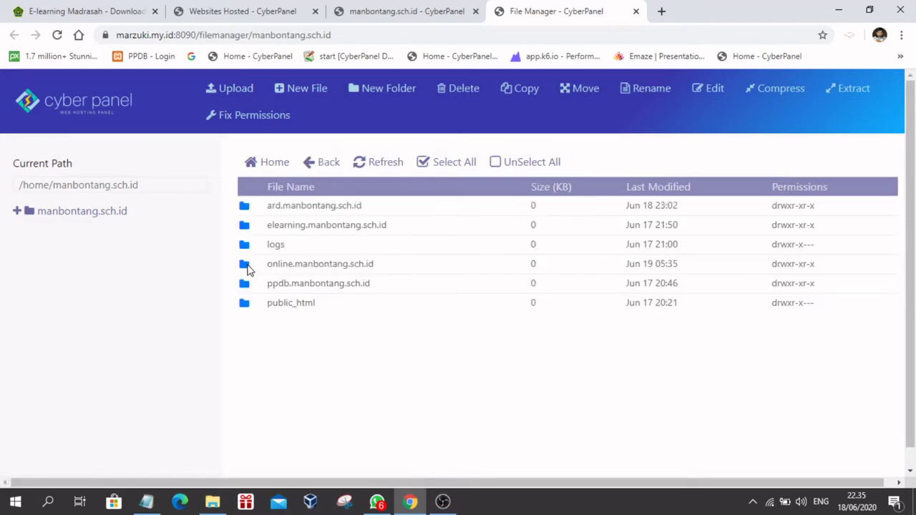
double_click(247, 266)
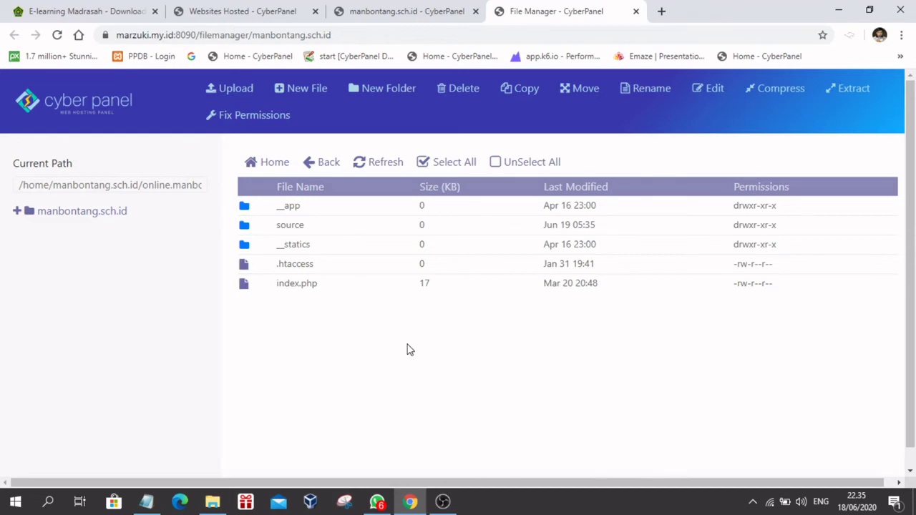
left_click(146, 501)
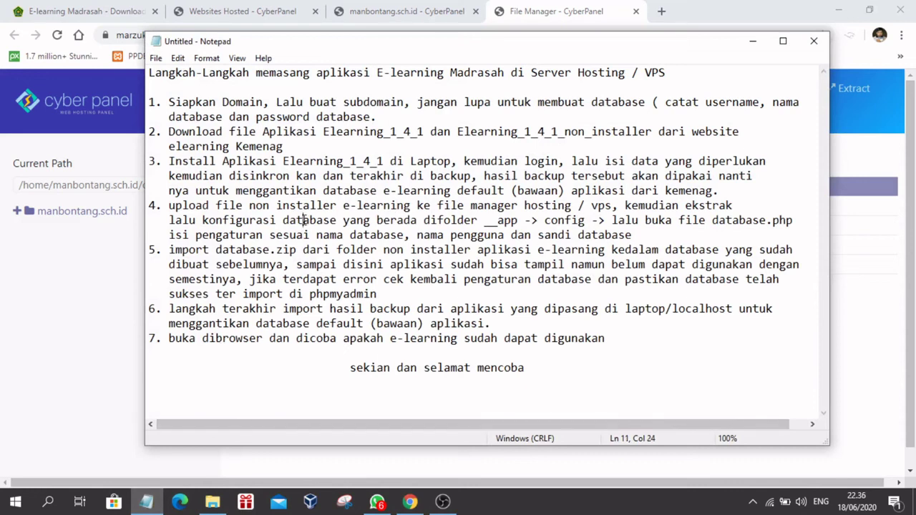
left_click_drag(169, 206, 722, 203)
left_click(705, 220)
left_click_drag(491, 220, 583, 220)
left_click(753, 42)
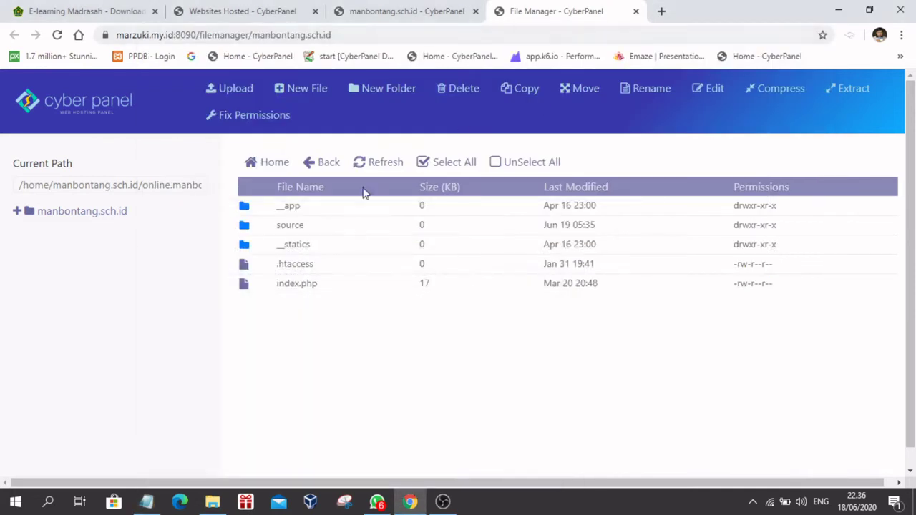
Step: Open __app/config/database.php in the HTML Editor
double_click(254, 209)
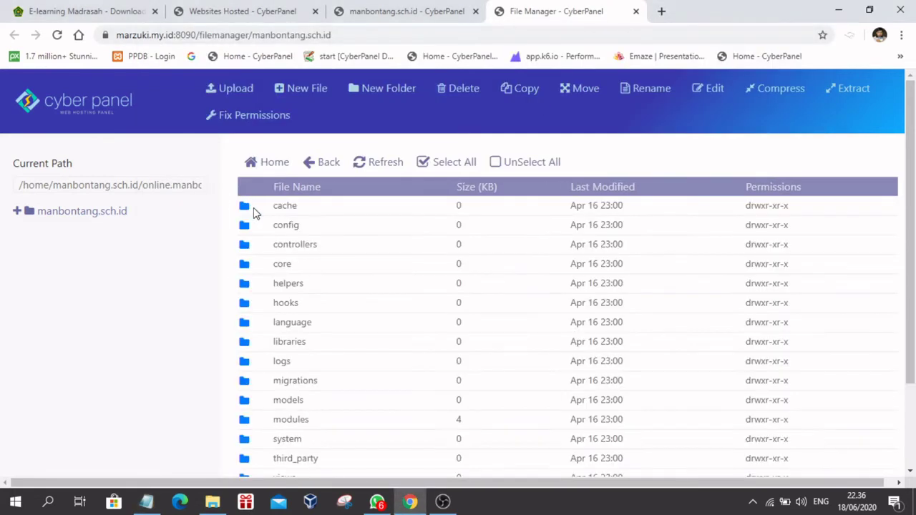
double_click(243, 227)
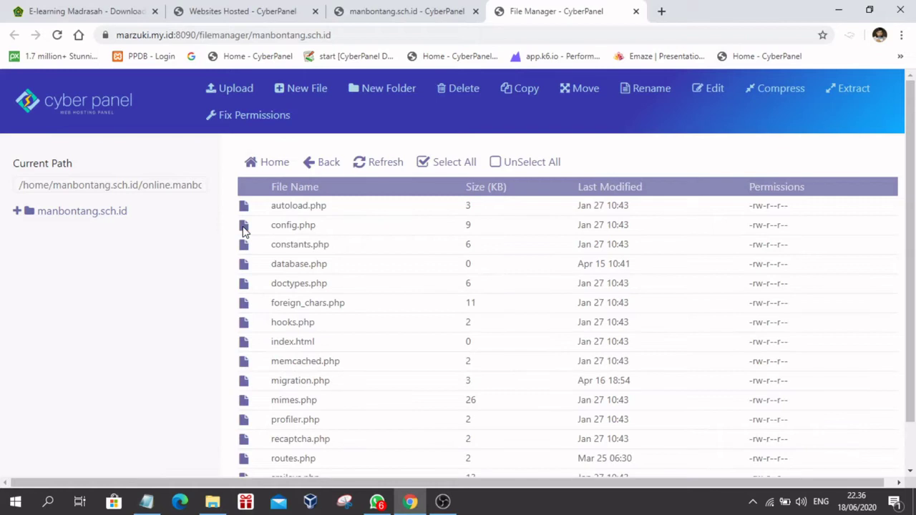
left_click(252, 265)
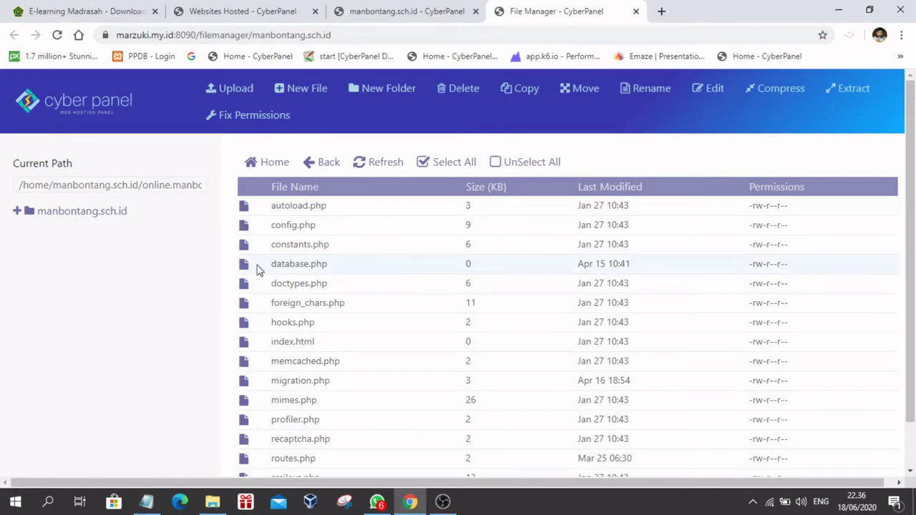
left_click(712, 88)
left_click(469, 321)
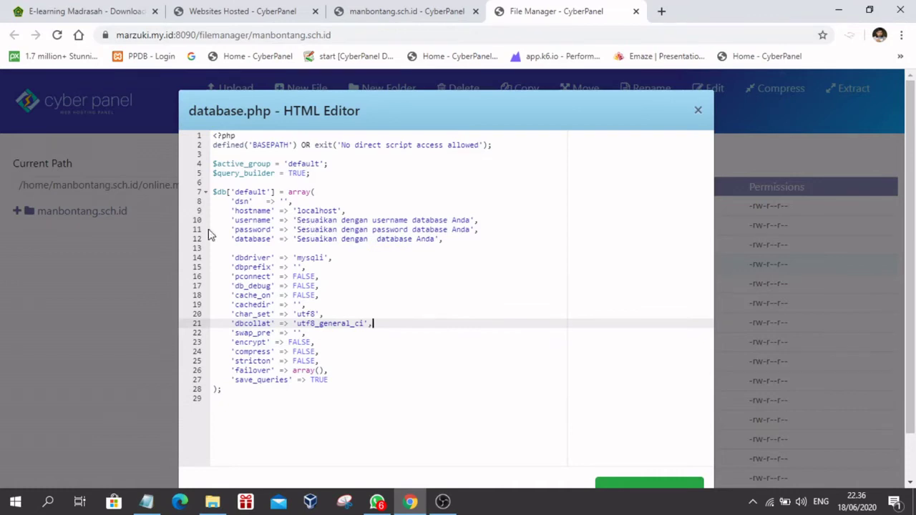
Step: Delete the placeholder username value on line 10
left_click(231, 221)
left_click(252, 230)
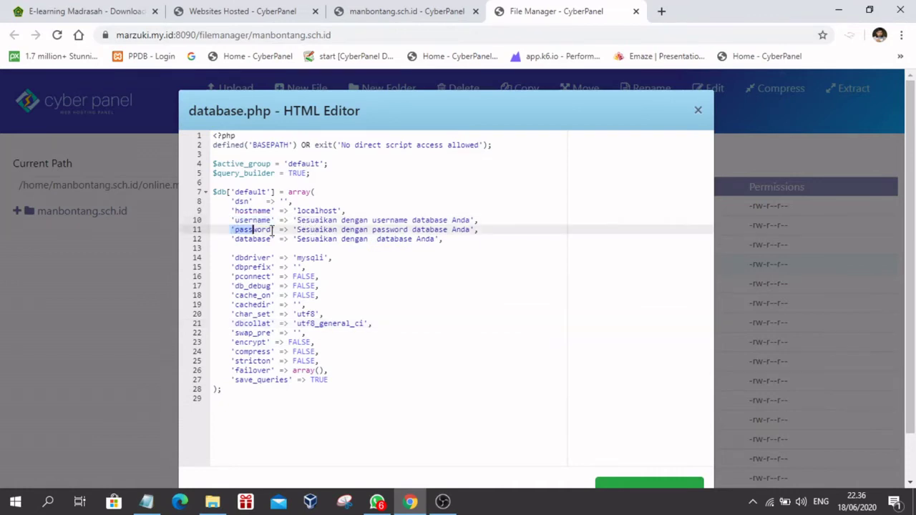
left_click(235, 240)
left_click(404, 273)
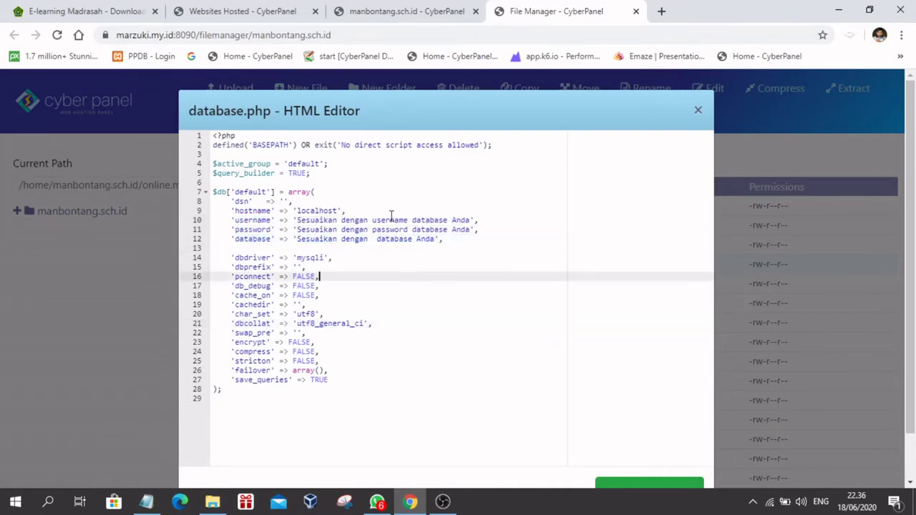
left_click_drag(297, 220, 471, 221)
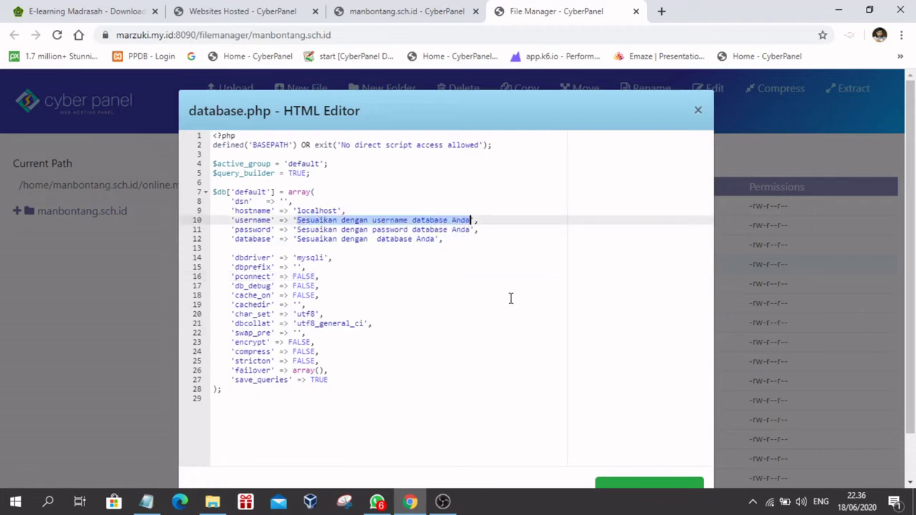
key("BackSpace")
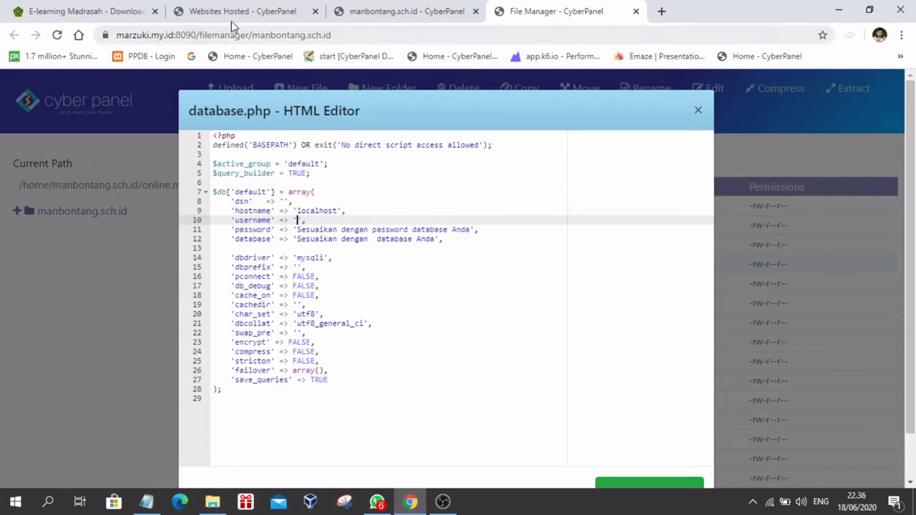
Step: Show the database list for manbontang.sch.id under Databases > List Databases
left_click(247, 12)
left_click(88, 13)
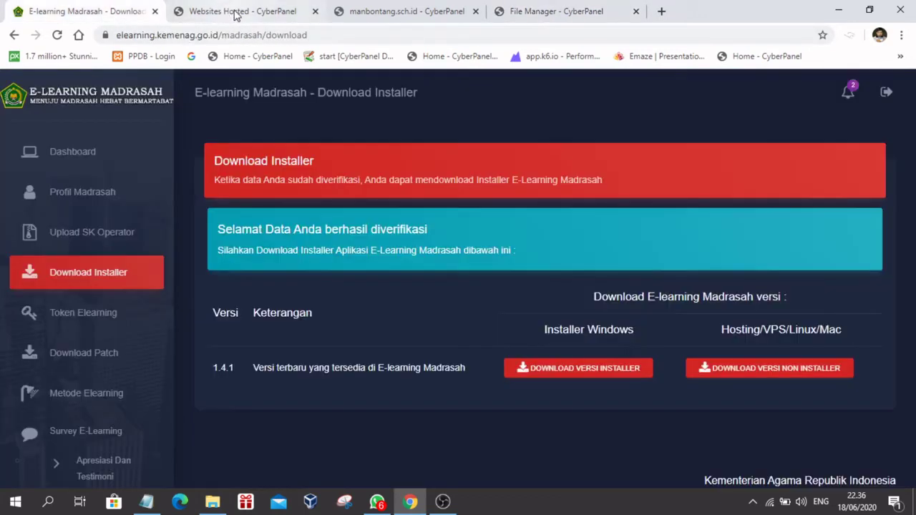
left_click(221, 13)
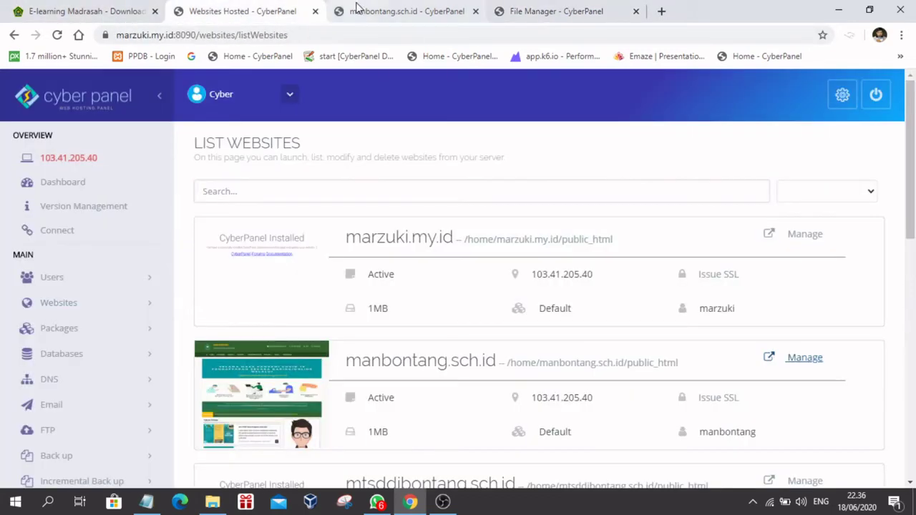
left_click(64, 355)
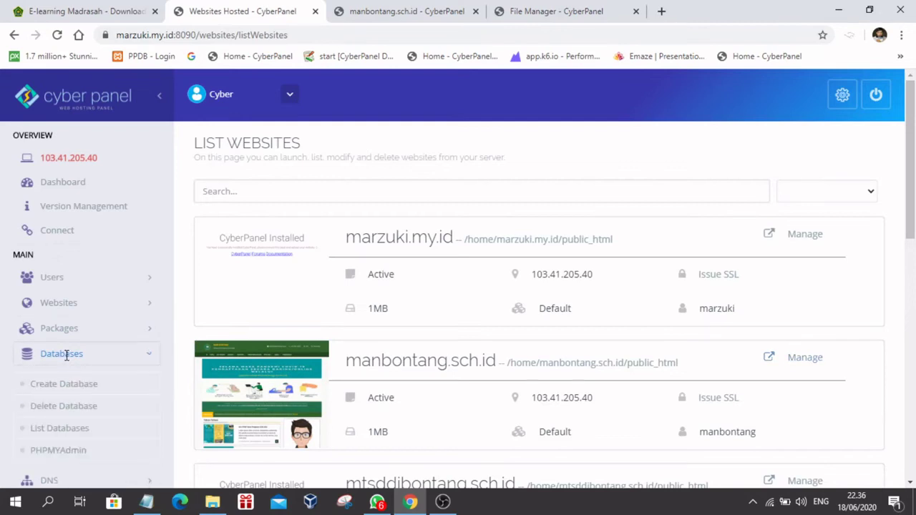
left_click(63, 430)
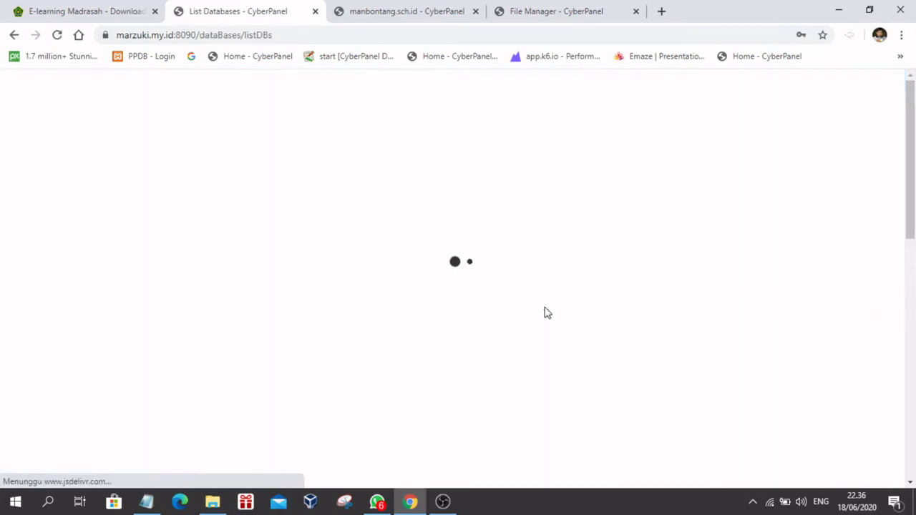
left_click(474, 262)
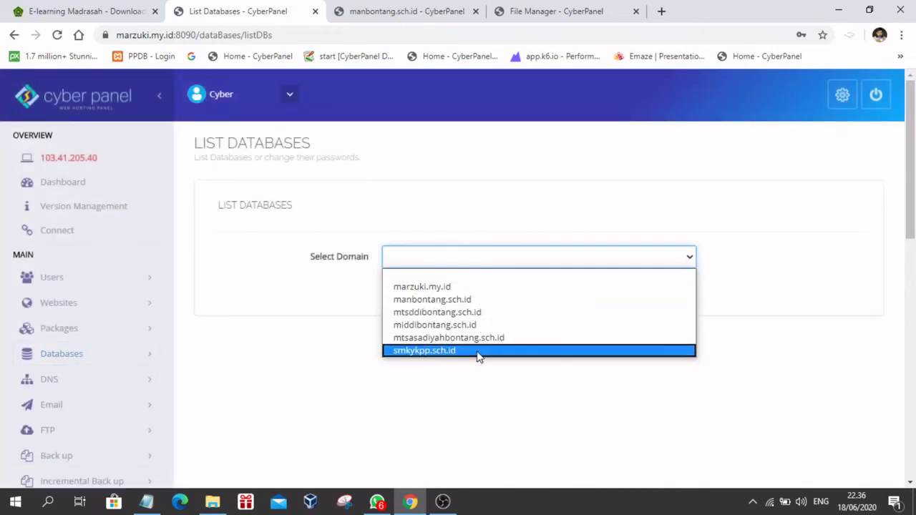
left_click(423, 299)
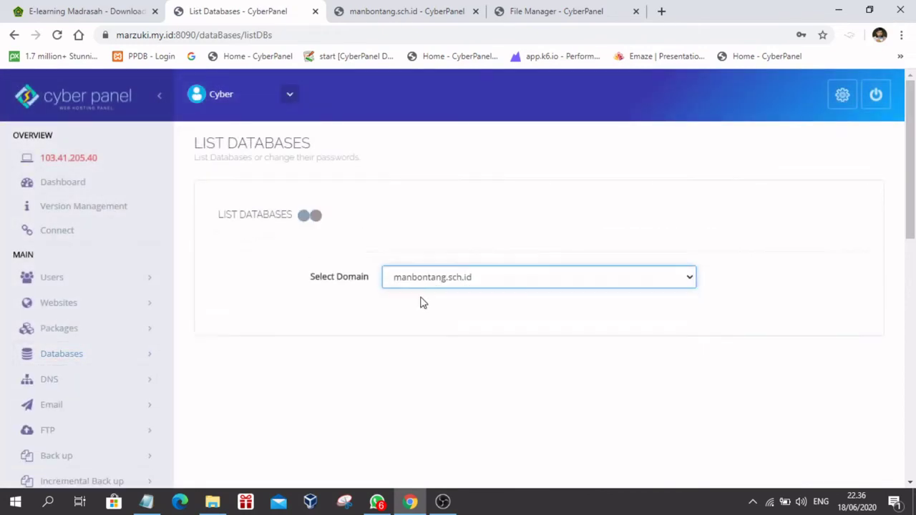
scroll(499, 352, "down", 3)
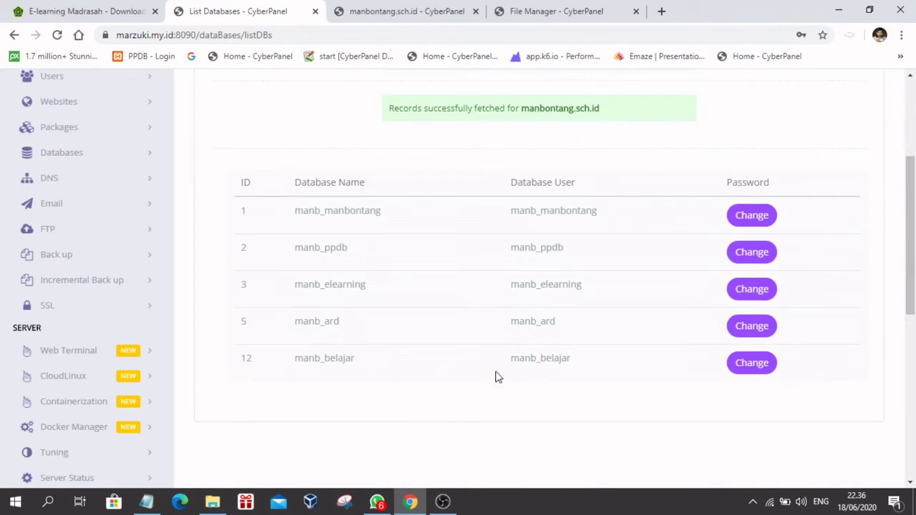
Step: Copy the database name manb_belajar and return to the database.php editor
left_click_drag(293, 363, 366, 365)
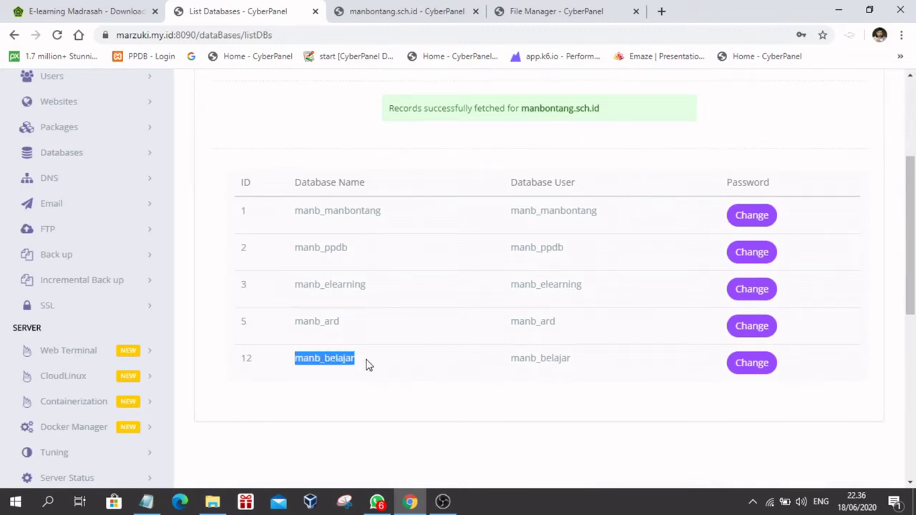
left_click(364, 374)
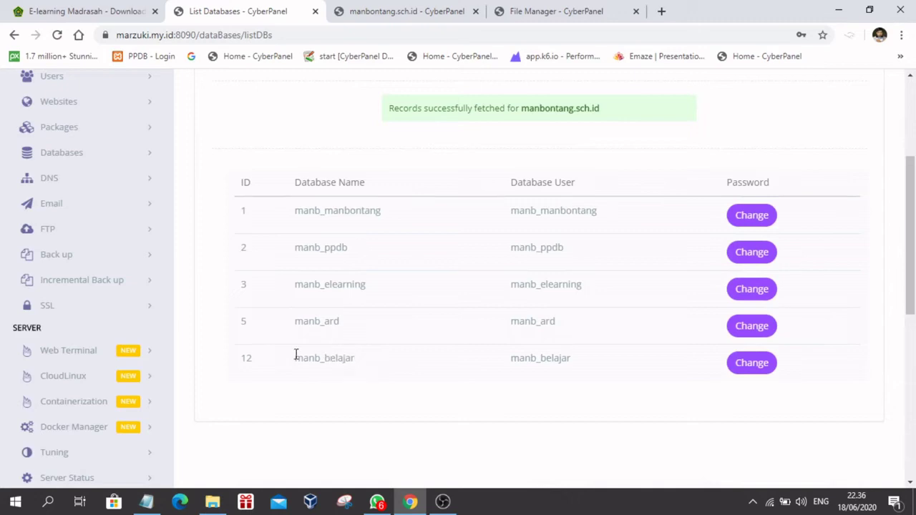
left_click_drag(295, 358, 358, 366)
right_click(348, 359)
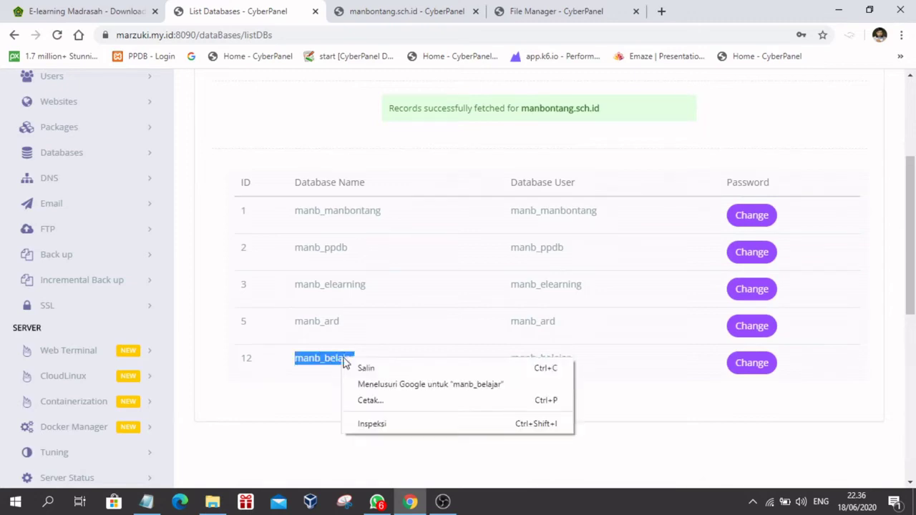
left_click(364, 368)
left_click(521, 12)
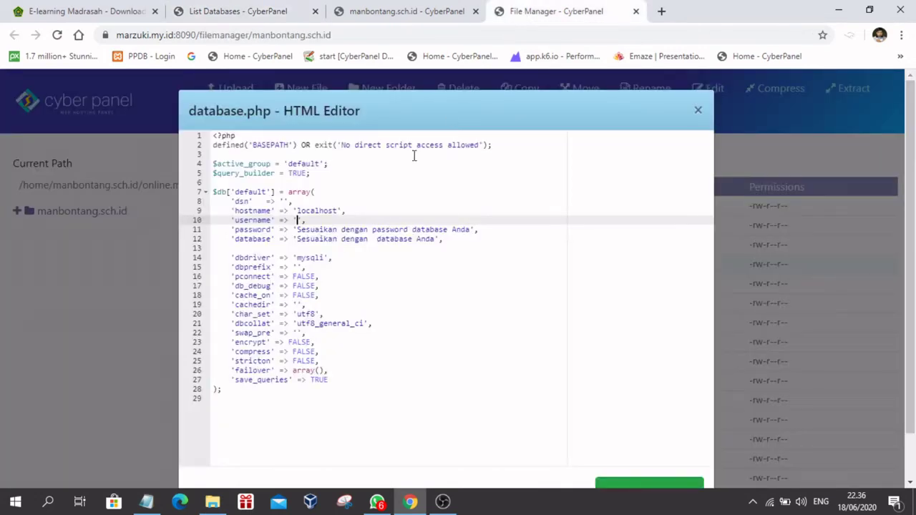
Step: Set username and database to manb_belajar, enter the database password, and save database.php
key("ctrl+v")
left_click_drag(296, 229, 469, 229)
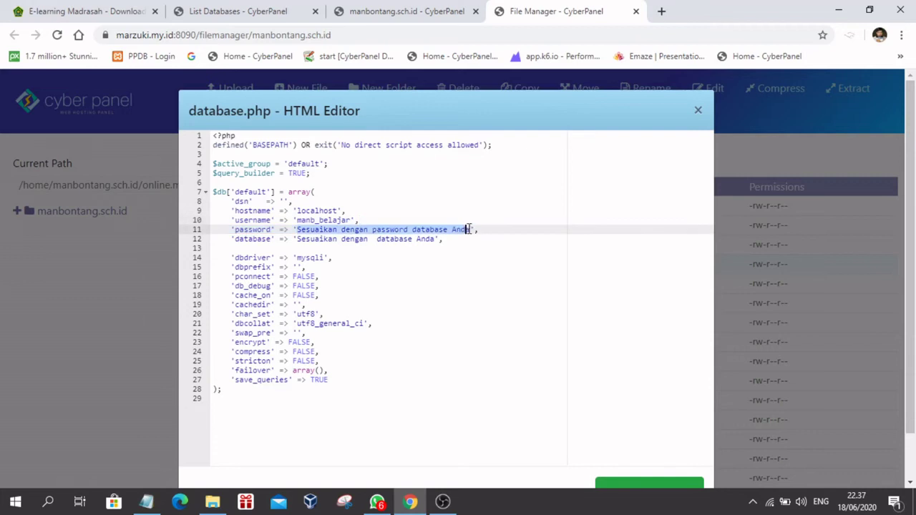
type("123456")
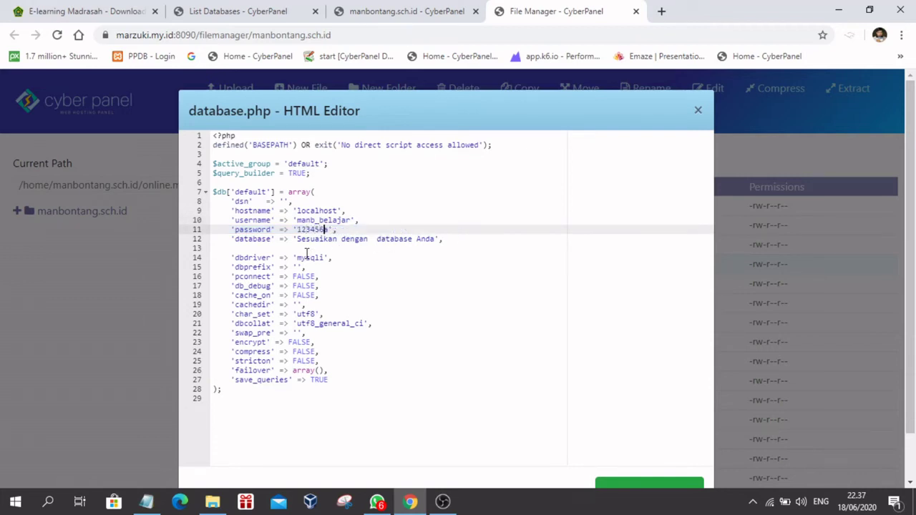
left_click_drag(297, 238, 436, 239)
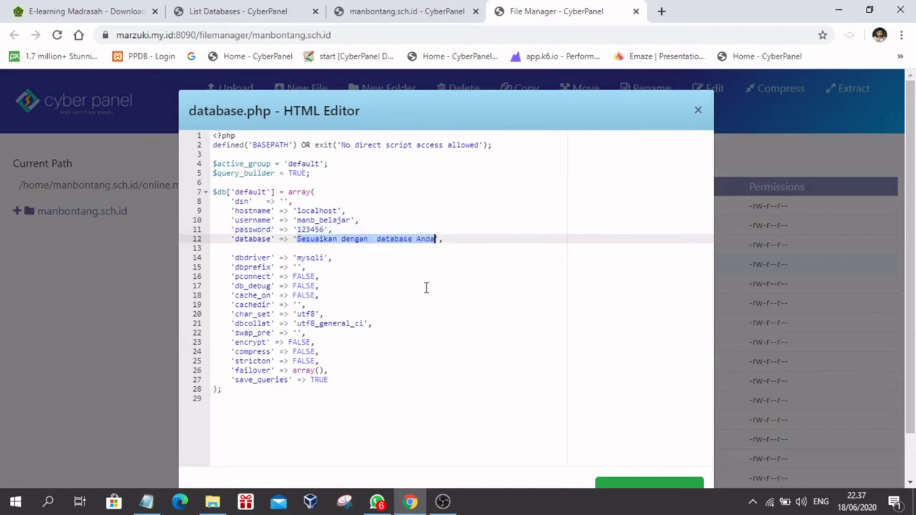
key("BackSpace")
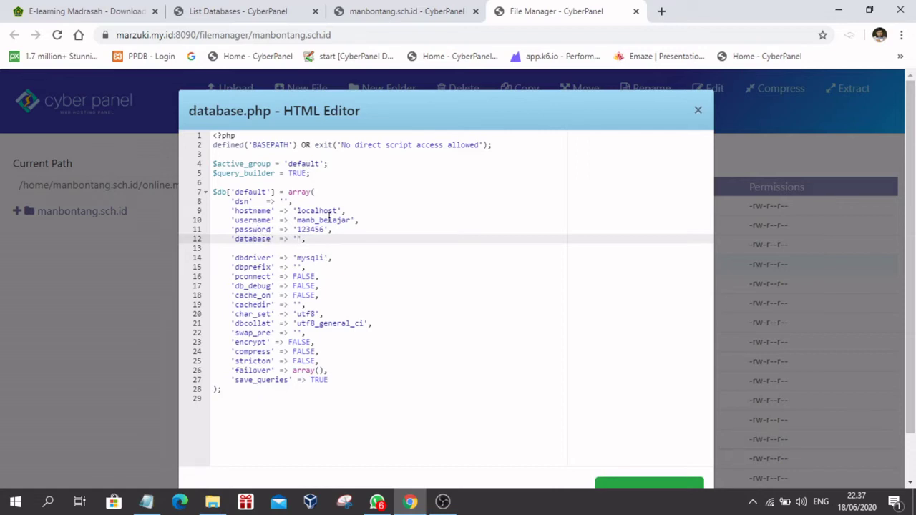
key("ctrl+v")
scroll(586, 301, "down", 2)
left_click(644, 446)
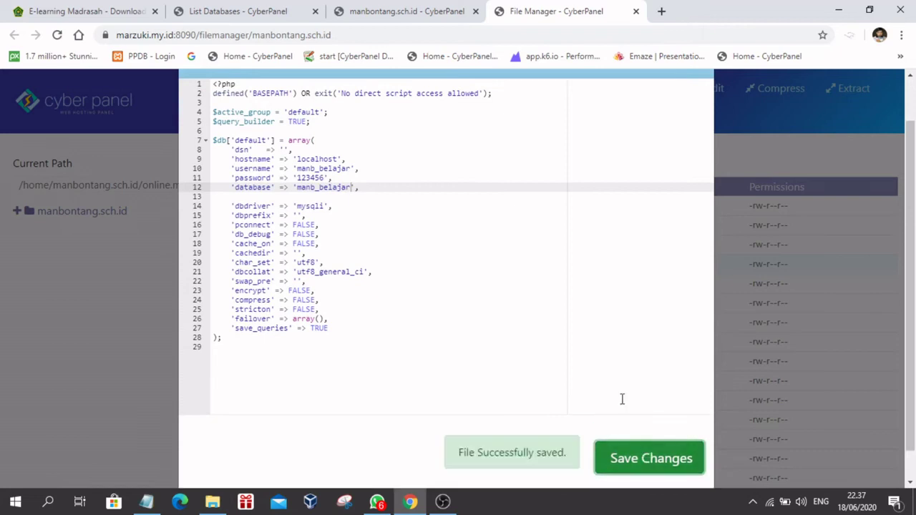
scroll(622, 399, "up", 2)
Step: Fix permissions in the config folder and again in the manbontang.sch.id home folder
left_click(695, 113)
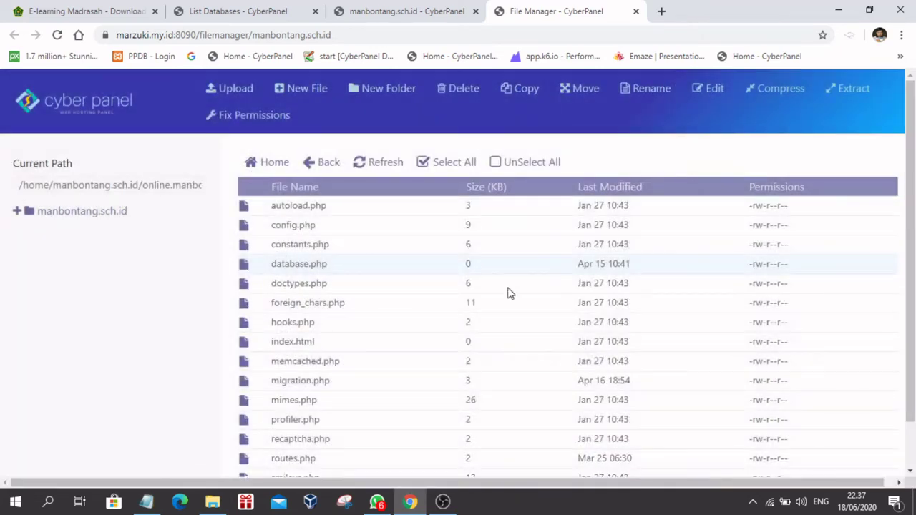
left_click(249, 117)
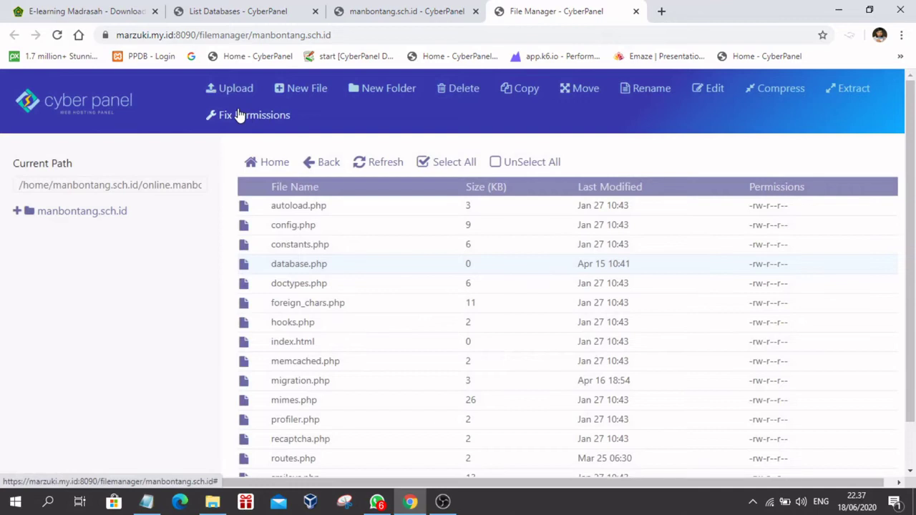
left_click(310, 165)
left_click(310, 164)
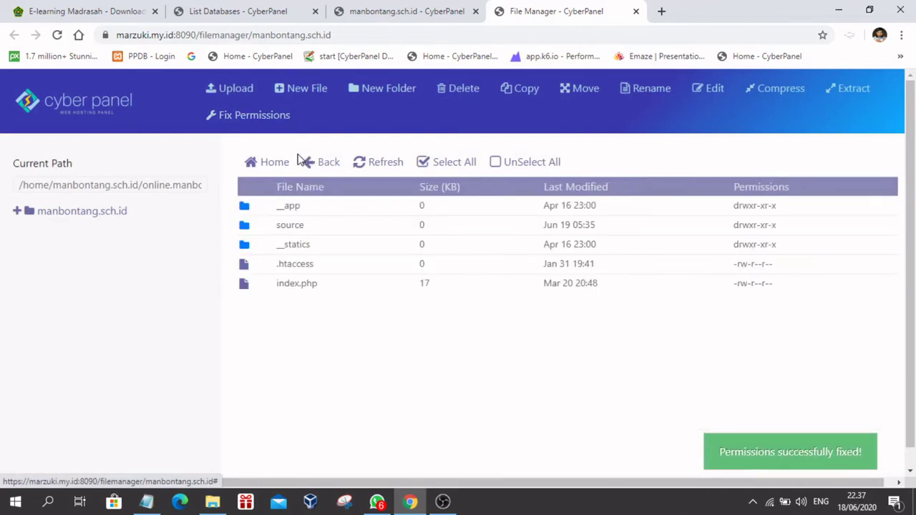
left_click(311, 164)
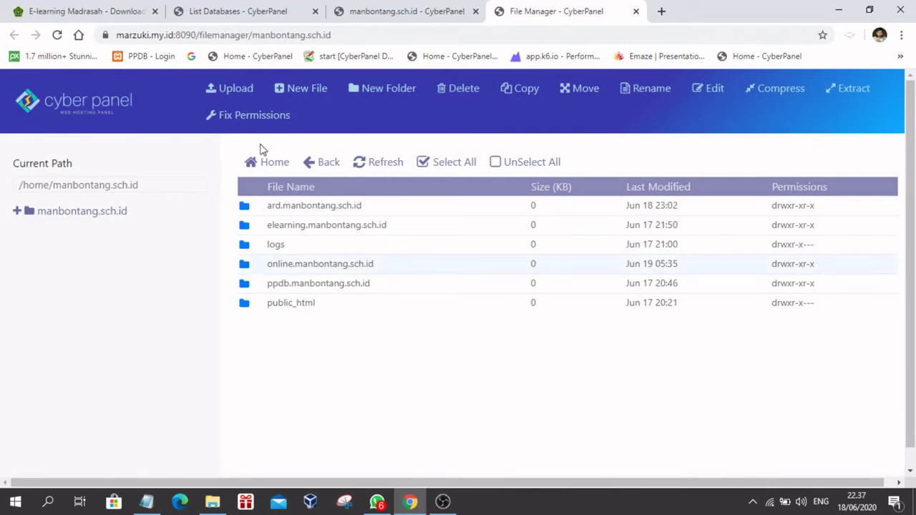
left_click(245, 116)
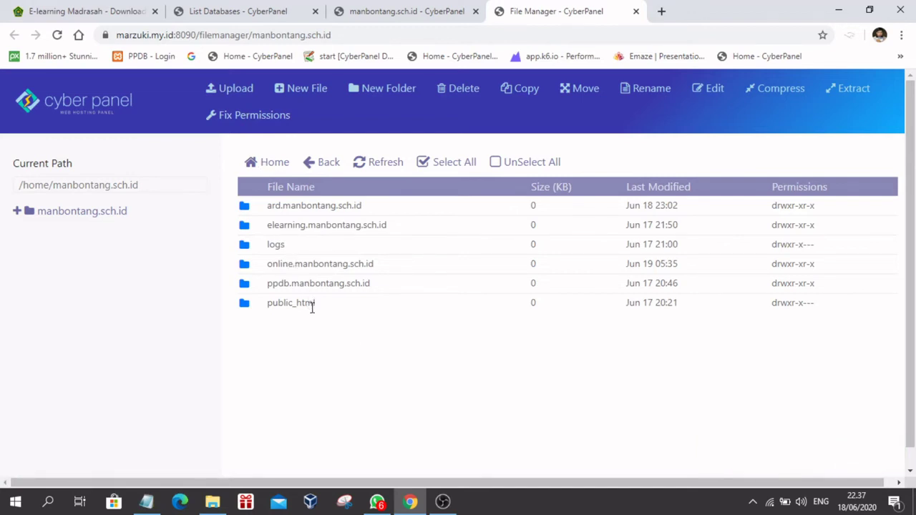
Step: Load online.manbontang.sch.id in a new Chrome tab, see HTTP ERROR 500, return to File Manager
left_click(661, 10)
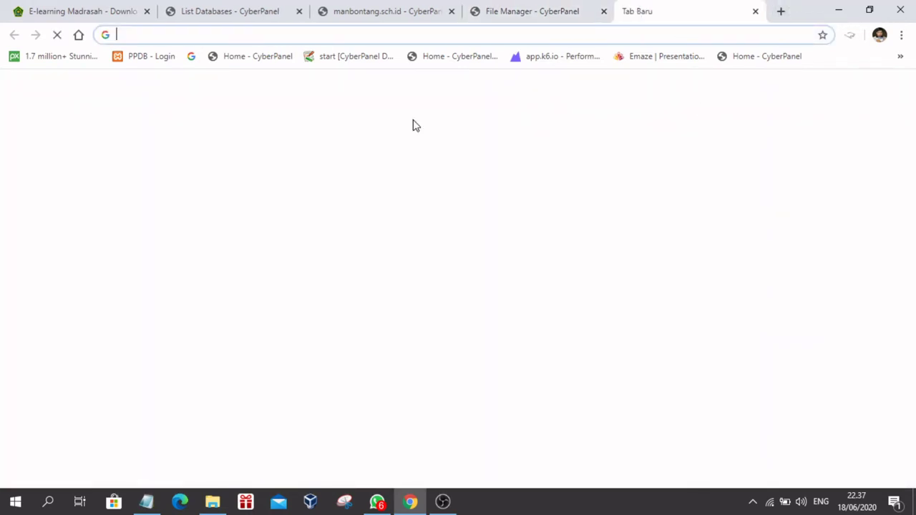
type("onli")
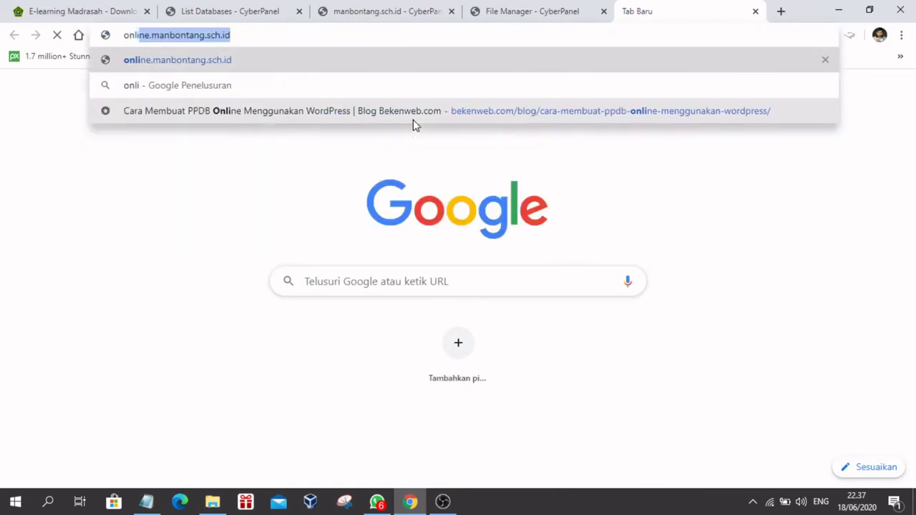
type("ne")
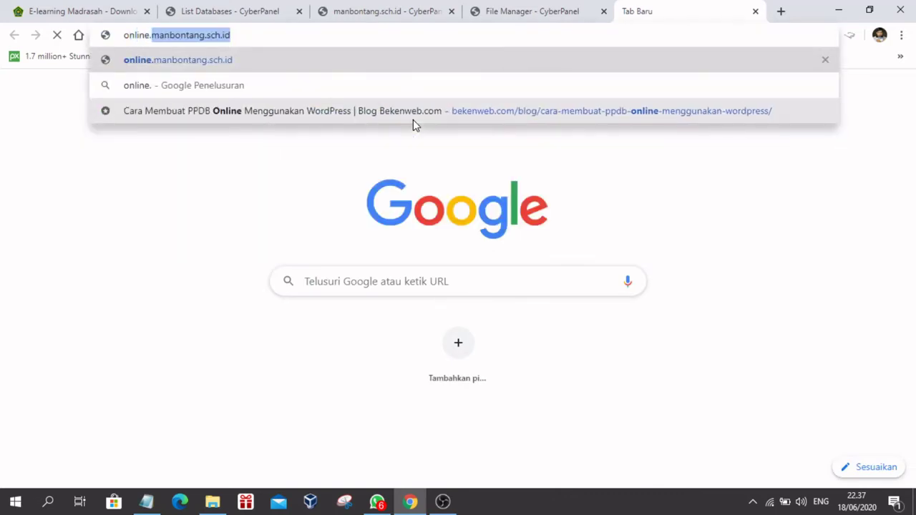
type(".manbontang.sch.")
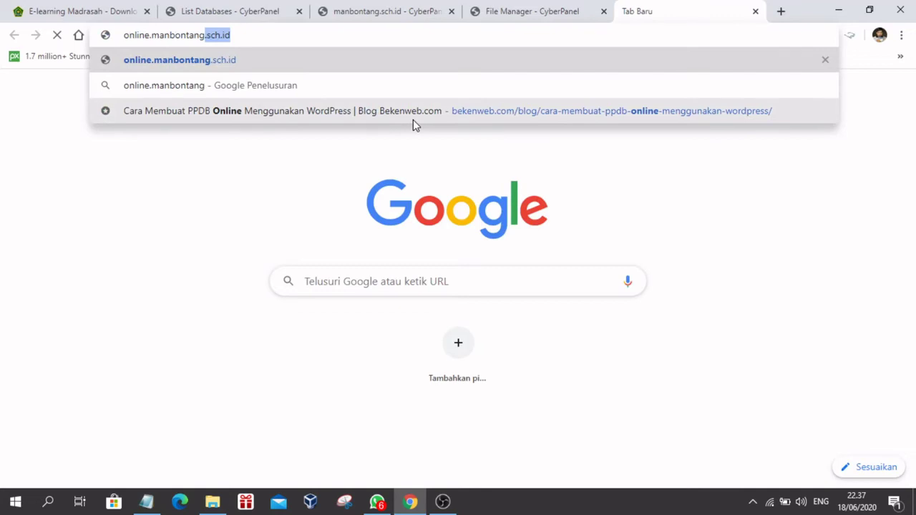
type("id")
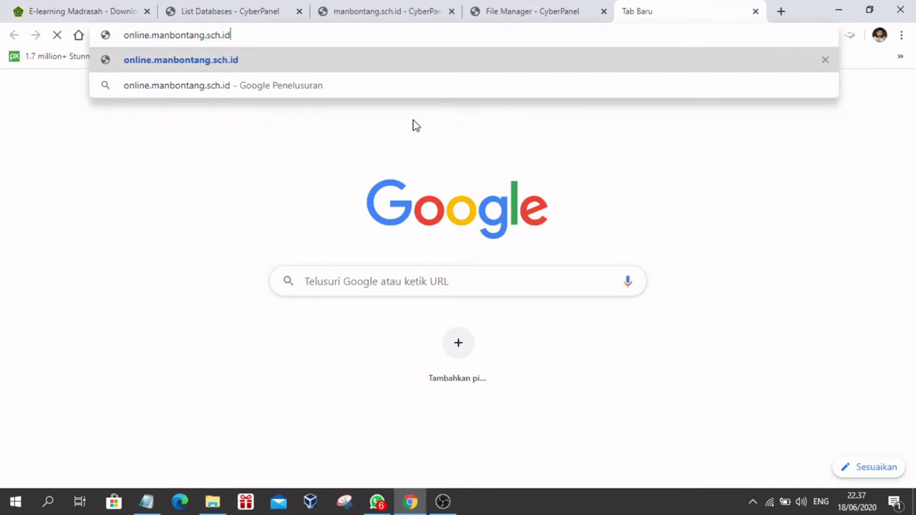
key("Return")
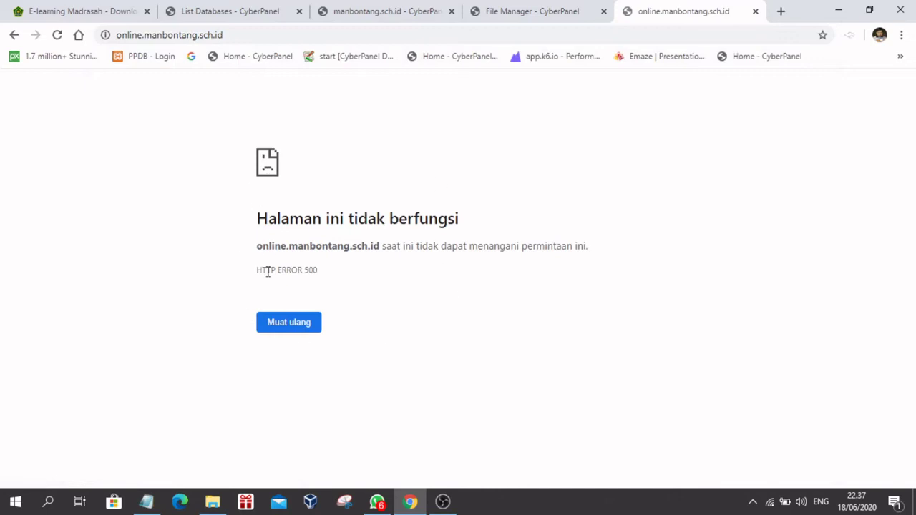
double_click(306, 270)
left_click(407, 300)
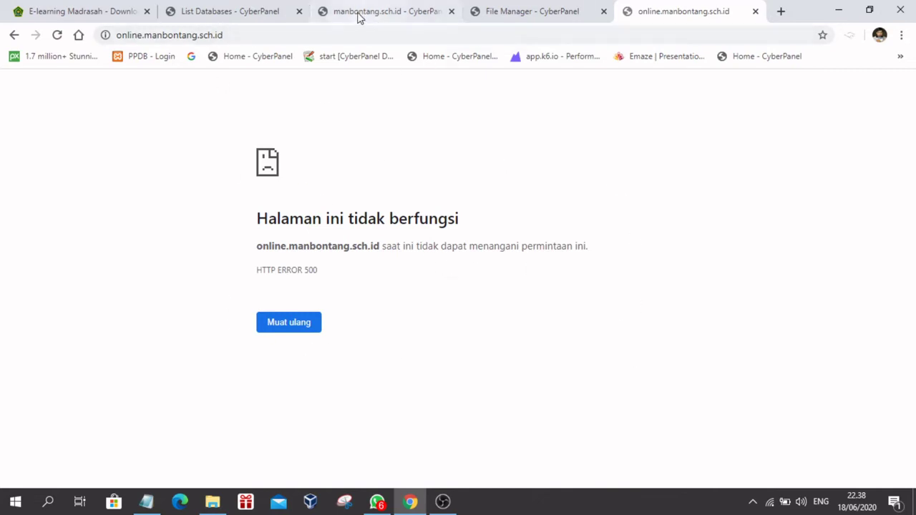
left_click(507, 11)
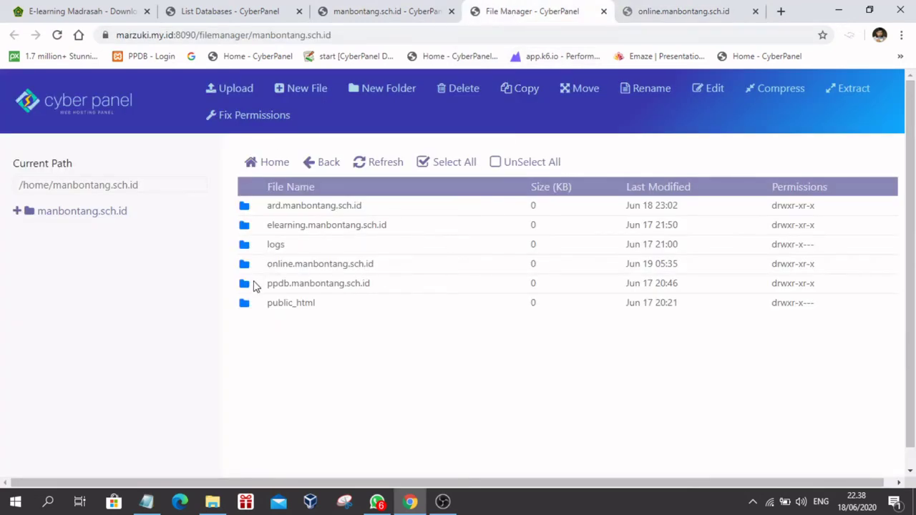
Step: Navigate to online.manbontang.sch.id/__app/config, then switch back to the site's error page
double_click(257, 284)
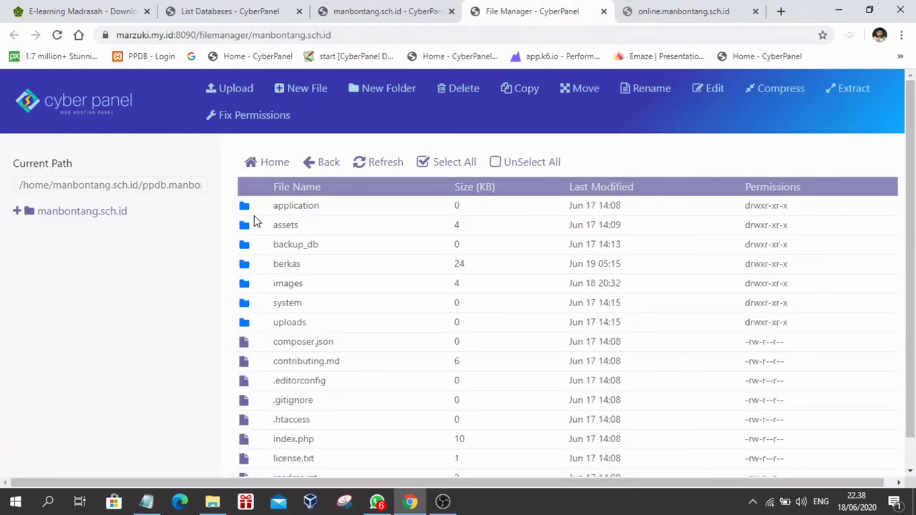
left_click(321, 164)
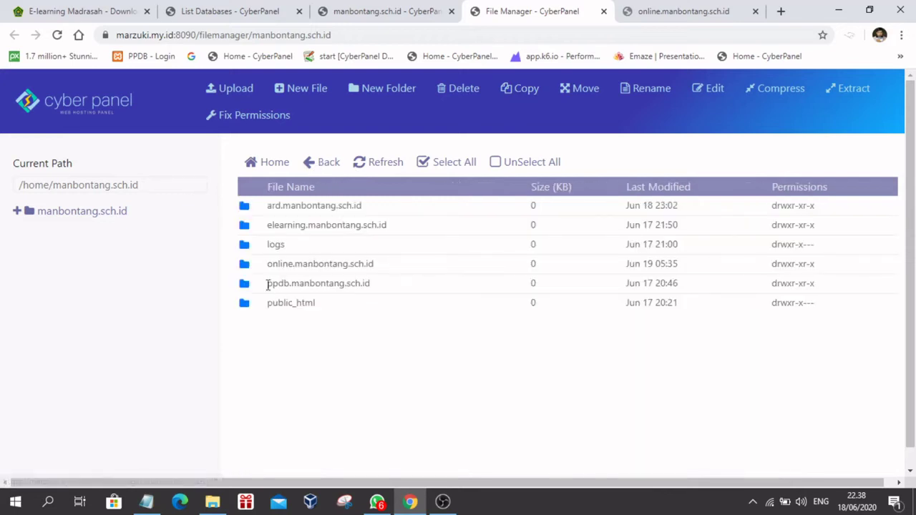
double_click(245, 266)
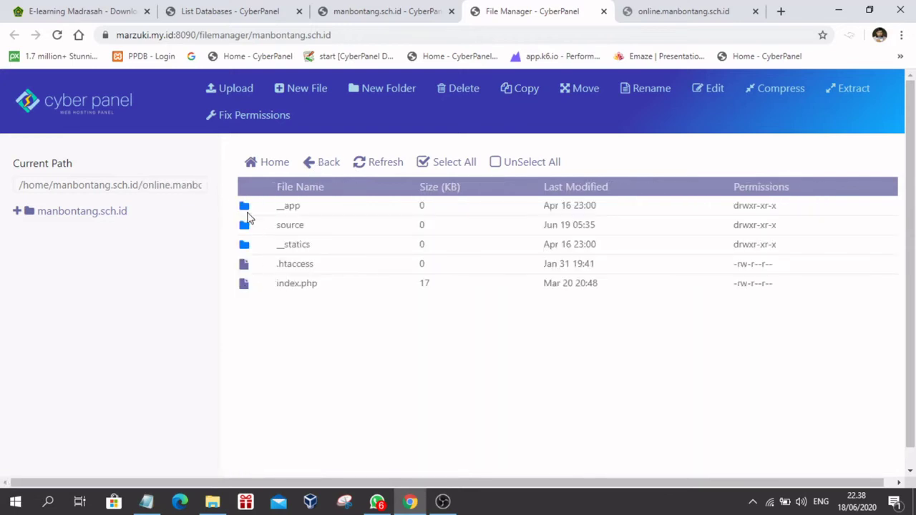
double_click(245, 207)
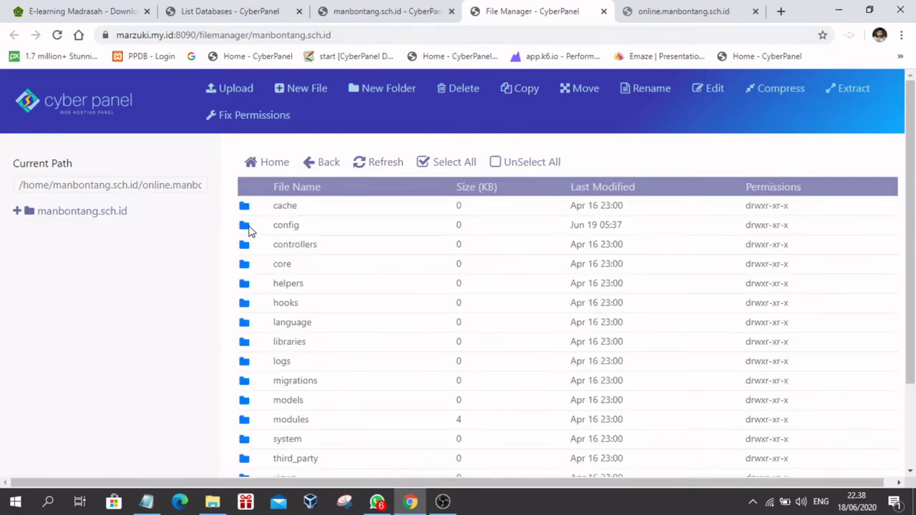
double_click(249, 226)
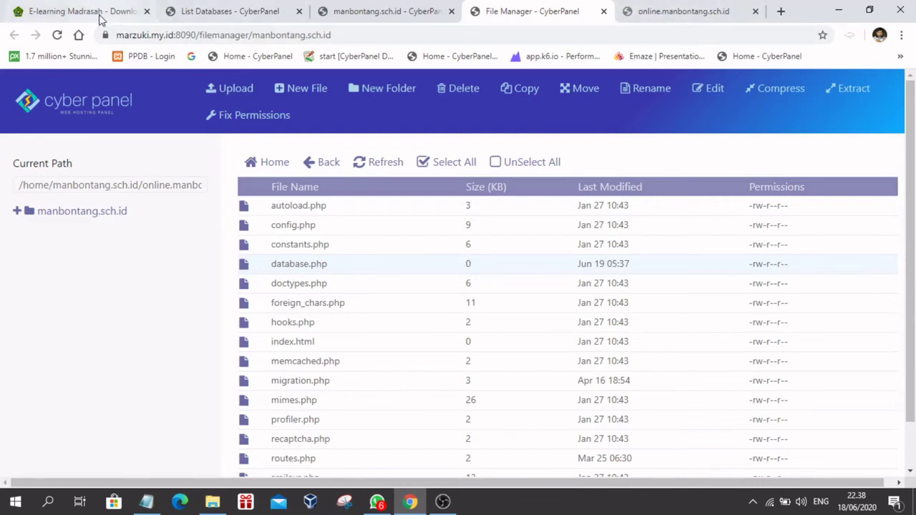
left_click(630, 18)
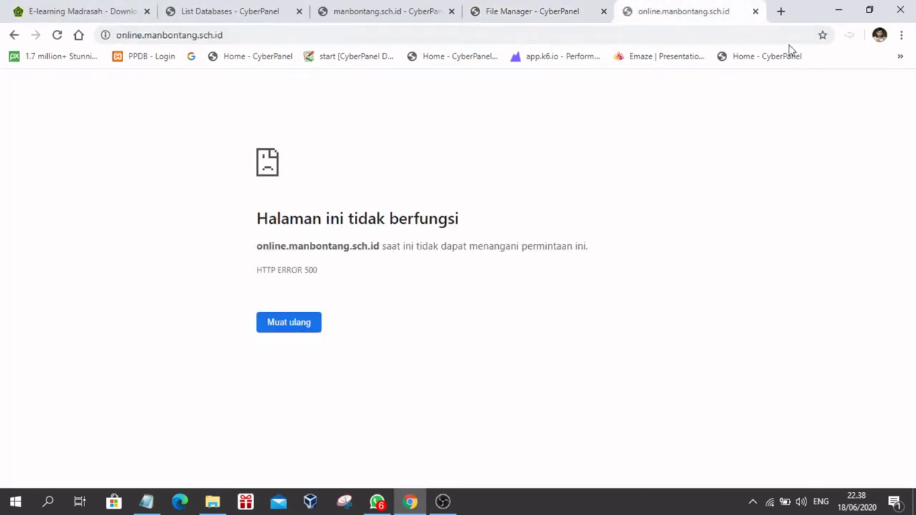
Step: Review Notepad's step 5 on importing database.zip, then go to the manbontang.sch.id CyberPanel page
left_click(146, 501)
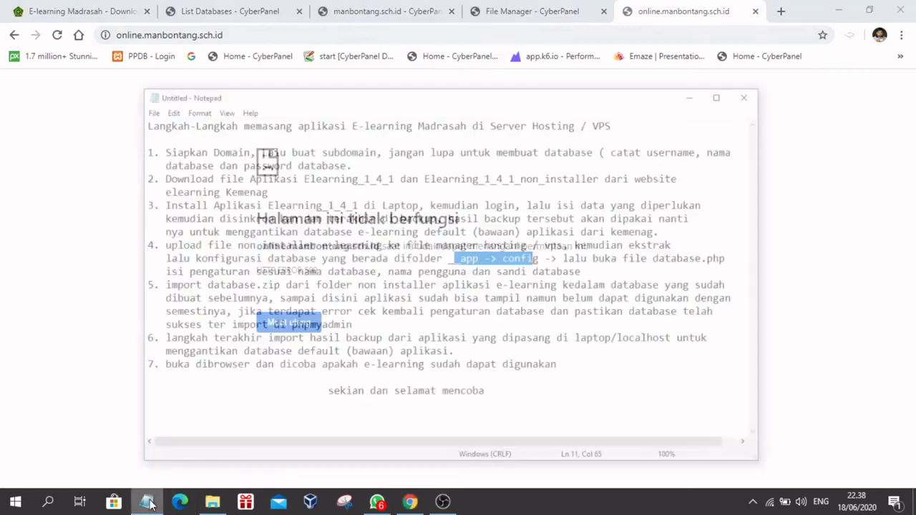
left_click(275, 247)
left_click_drag(170, 249, 489, 292)
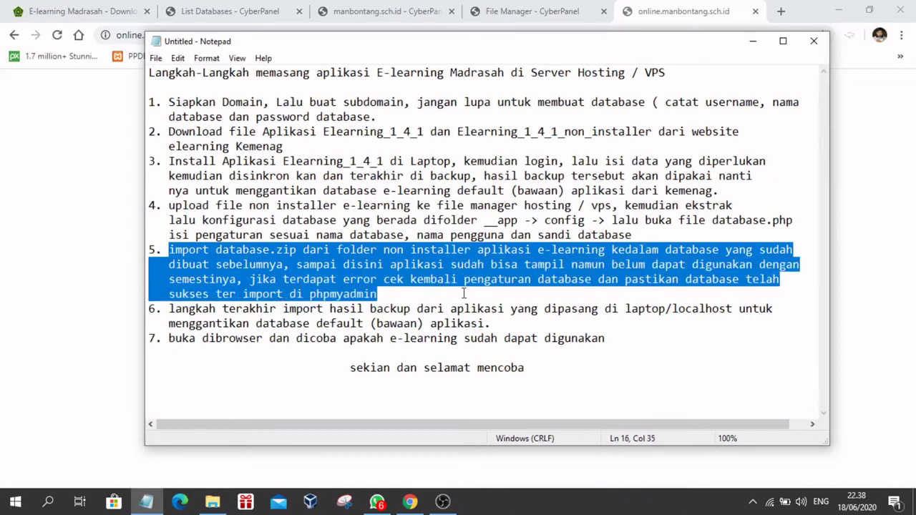
left_click(406, 291)
left_click(756, 41)
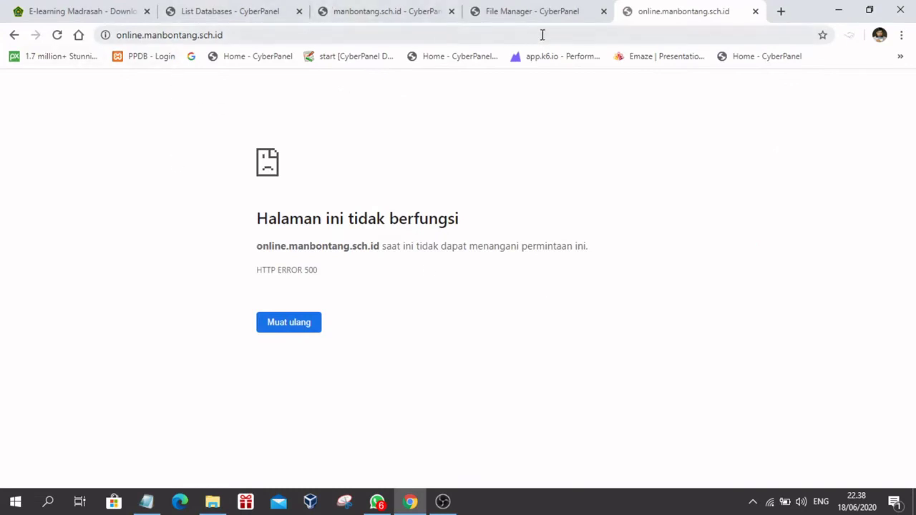
left_click(517, 15)
left_click(387, 10)
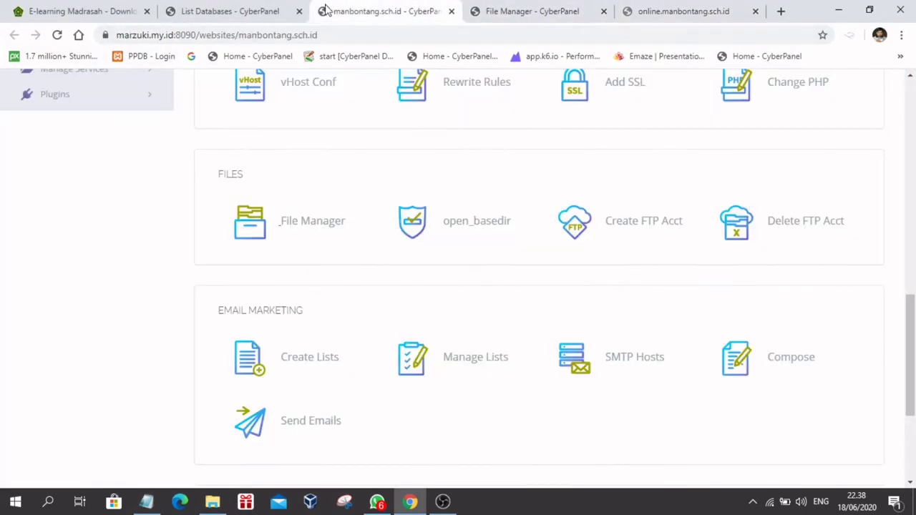
Step: Launch phpMyAdmin from the Databases section of CyberPanel's sidebar
scroll(188, 172, "up", 10)
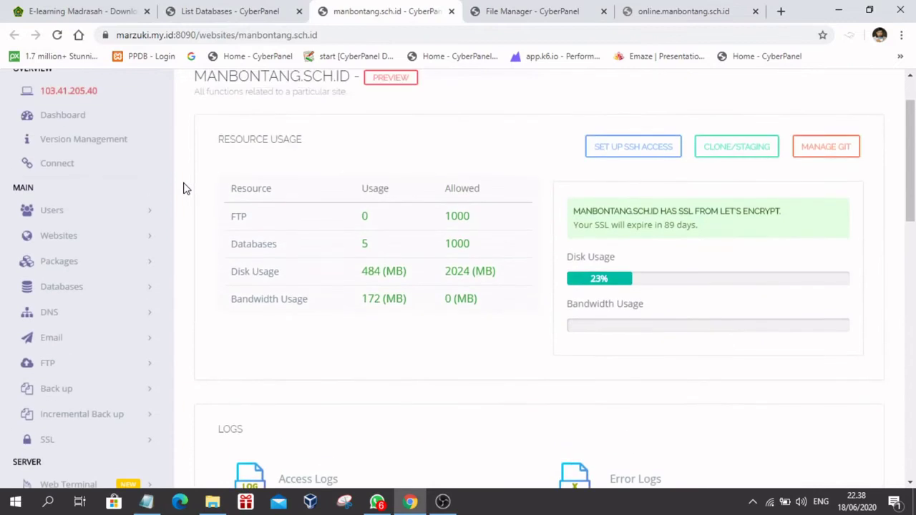
left_click(45, 284)
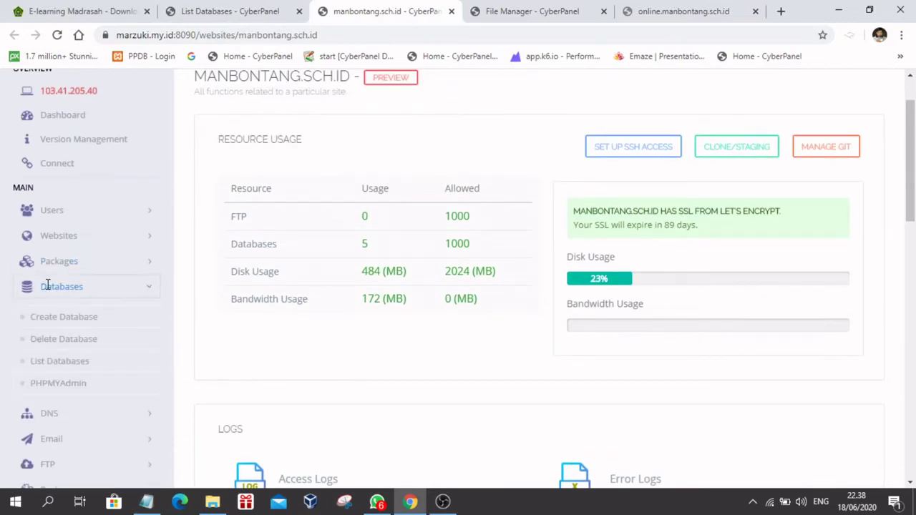
left_click(47, 386)
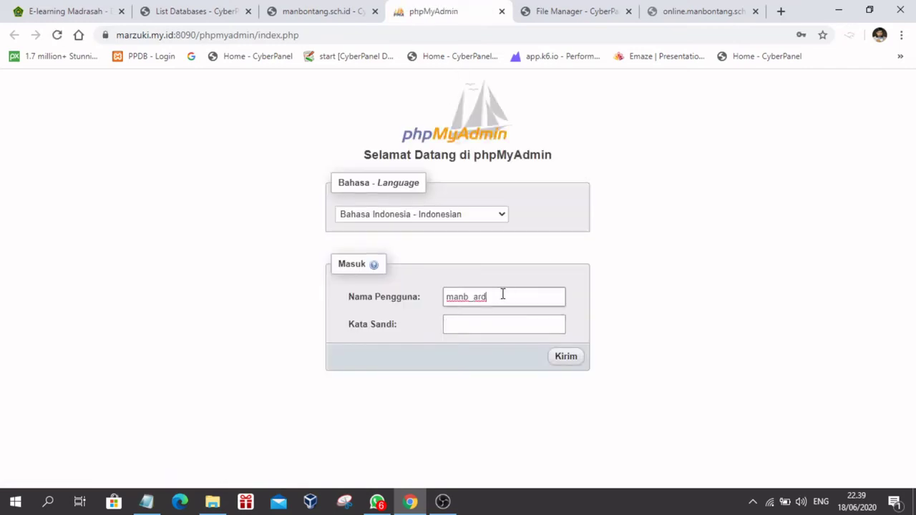
Step: Copy the manb_belajar database user name from CyberPanel's List Databases page
left_click_drag(504, 294, 363, 283)
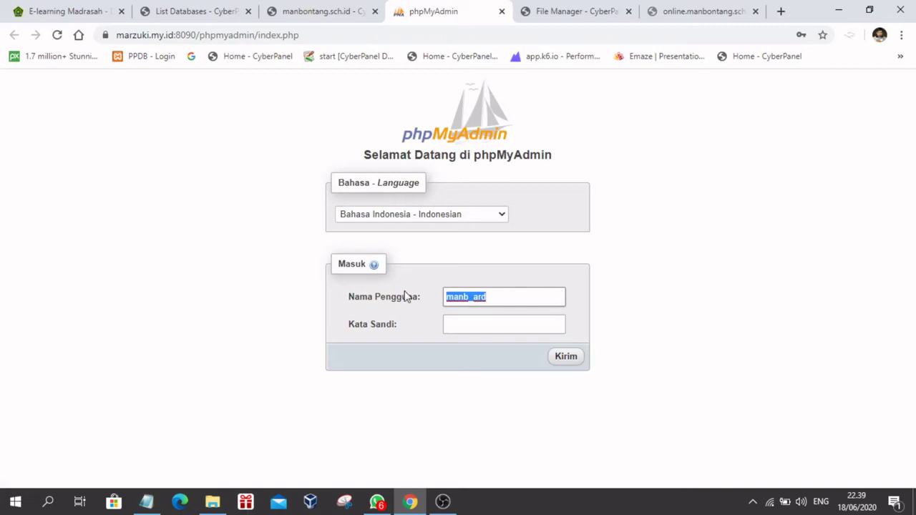
left_click(317, 15)
left_click(430, 12)
left_click(573, 12)
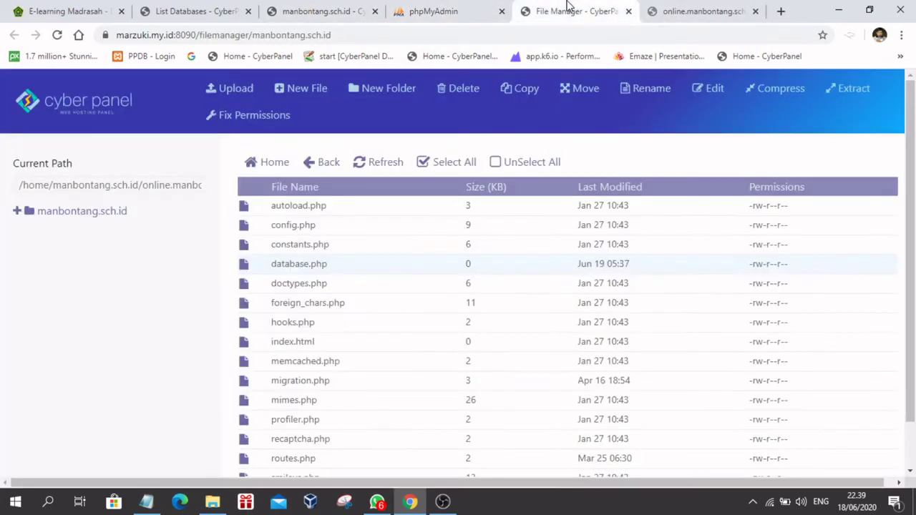
left_click(188, 11)
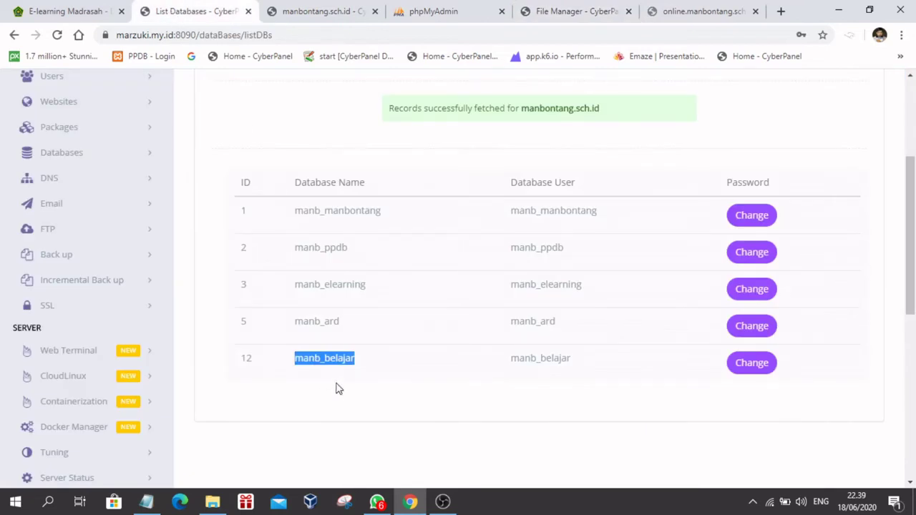
right_click(326, 358)
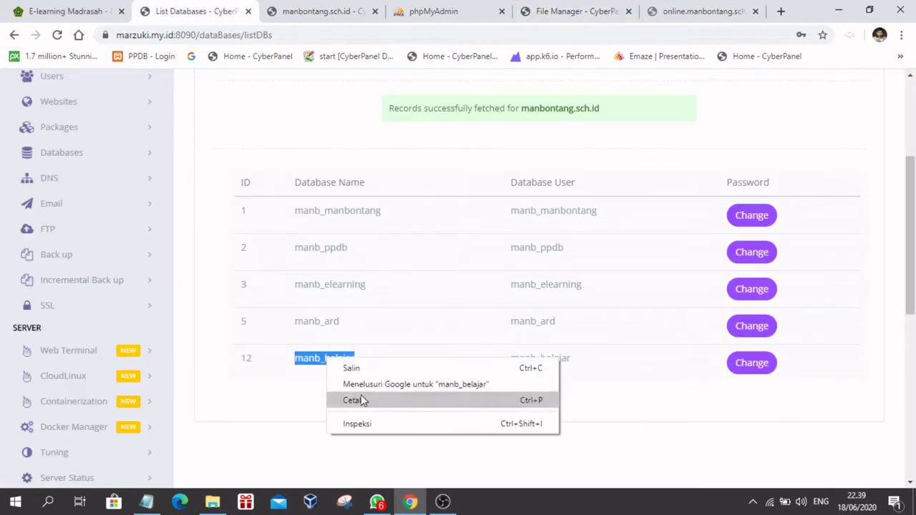
left_click(355, 368)
Step: Sign in to phpMyAdmin as manb_belajar with its password, declining Chrome's save-password offer
left_click(430, 11)
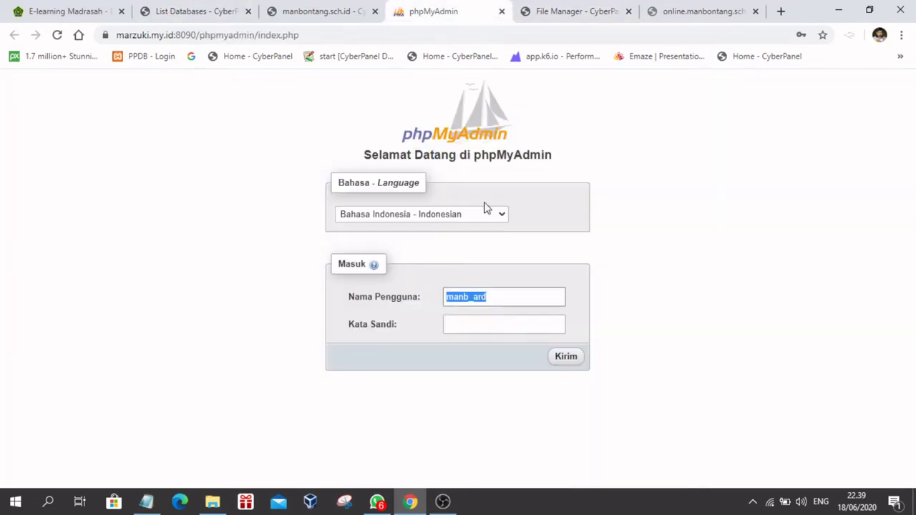
left_click(502, 300)
left_click_drag(502, 300, 406, 300)
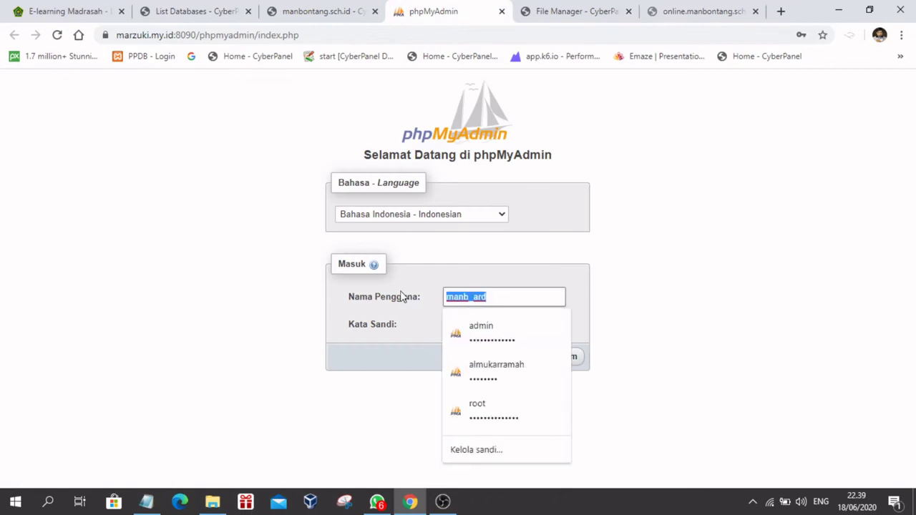
type("manb_belajar")
left_click(458, 322)
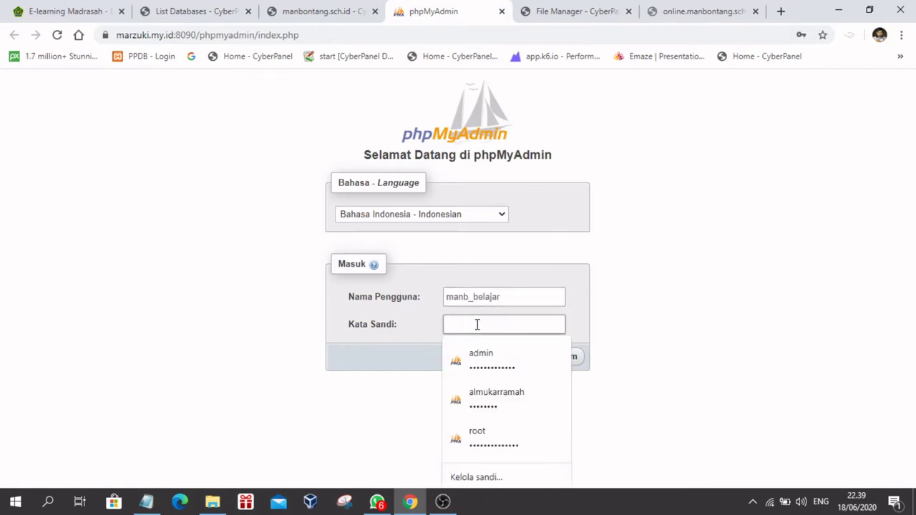
type("••••••")
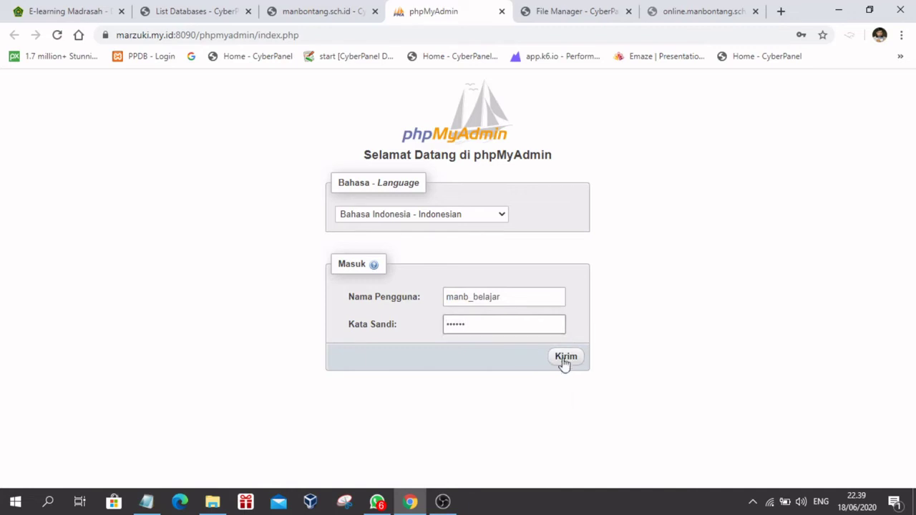
left_click(576, 360)
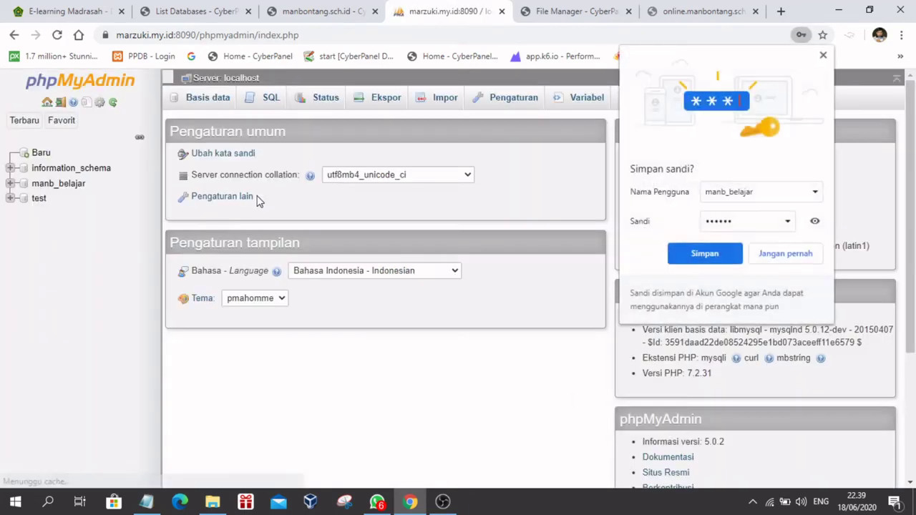
left_click(825, 57)
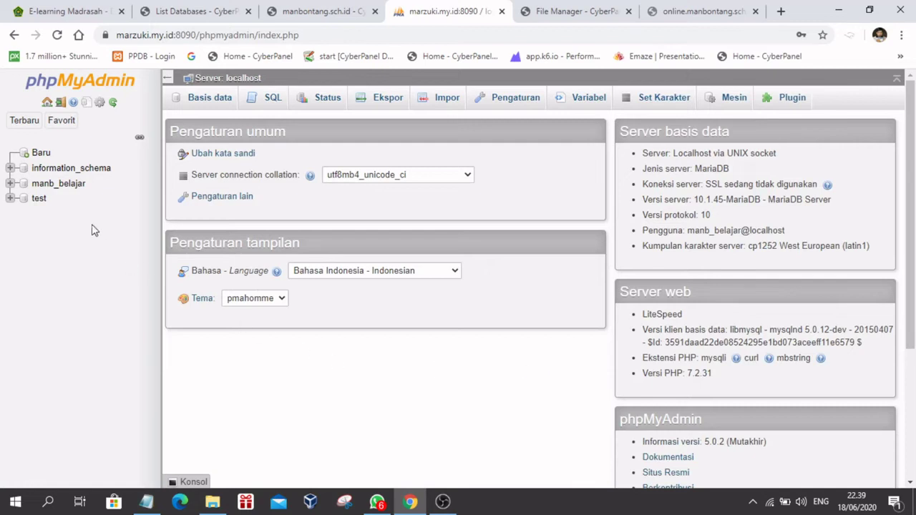
Step: Go to the manb_belajar database's Impor tab and bring up the Pilih File picker
left_click(50, 186)
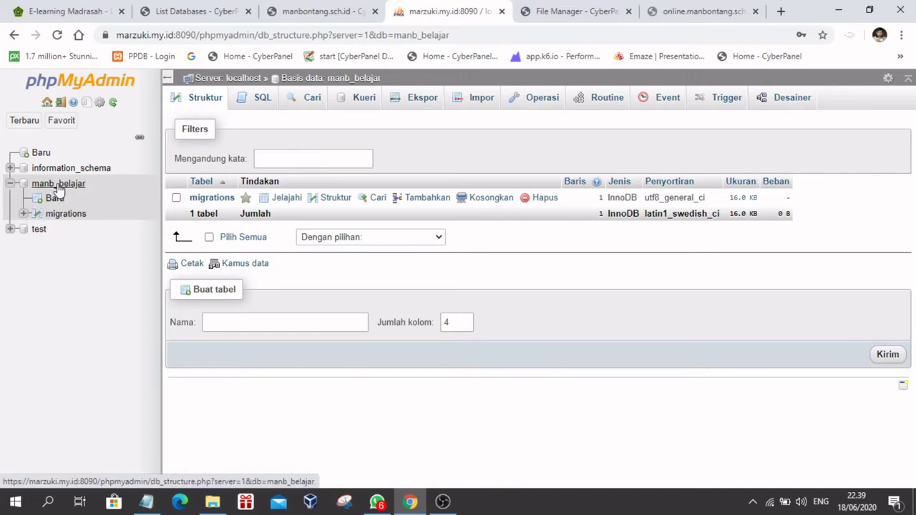
left_click(58, 188)
left_click(480, 100)
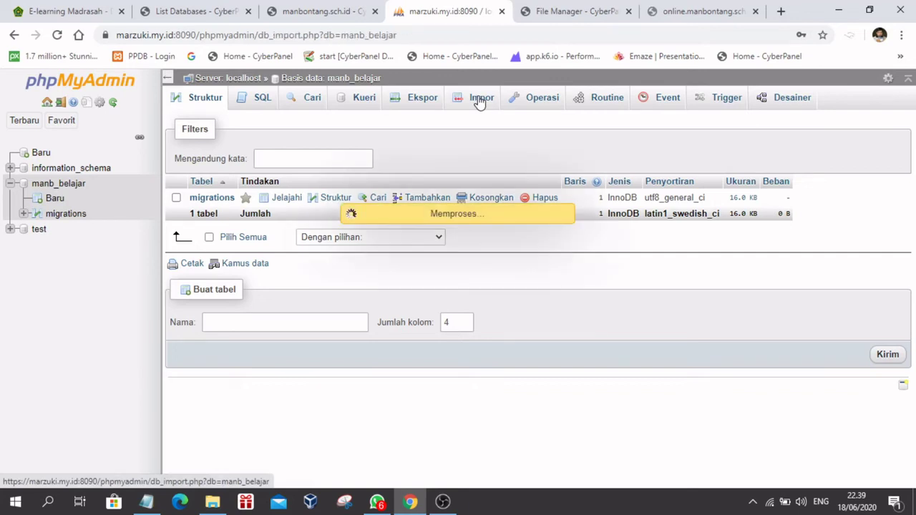
left_click(300, 245)
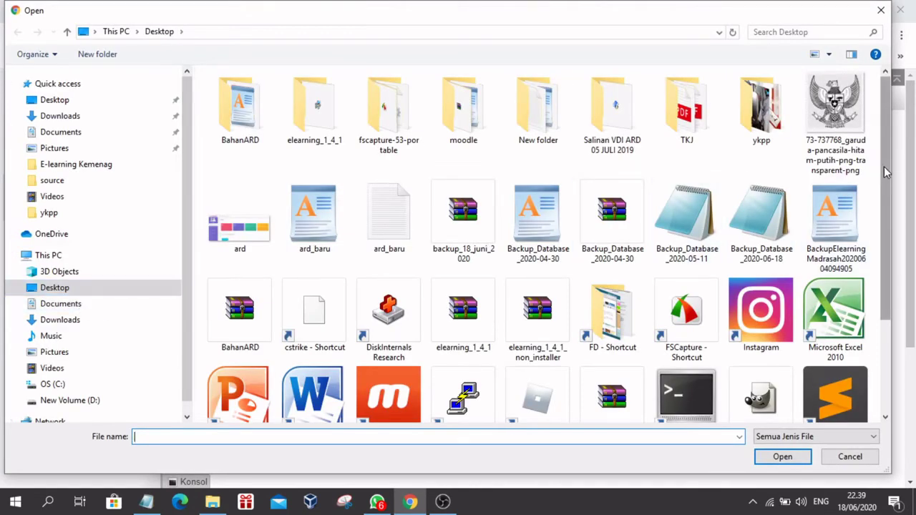
Step: Select elearning_1_4_1_non_installer on the Desktop as the file to import
left_click_drag(886, 172, 900, 148)
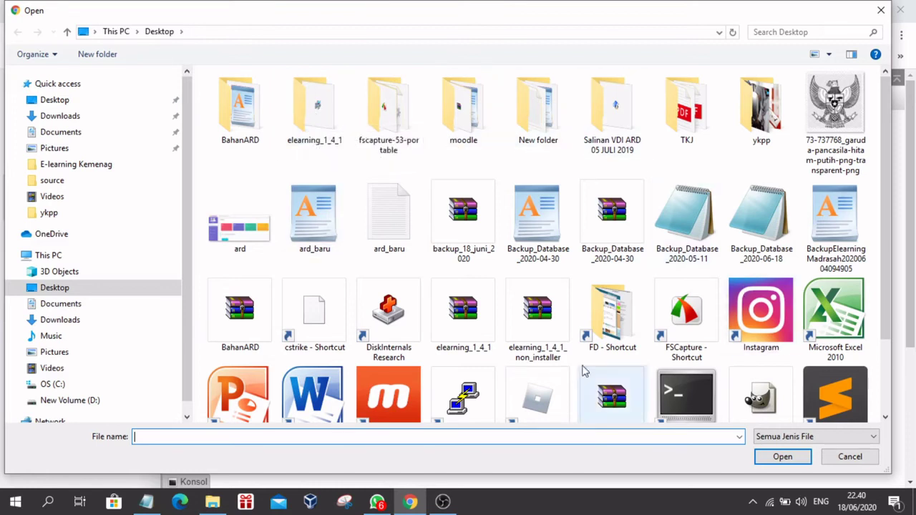
left_click(533, 323)
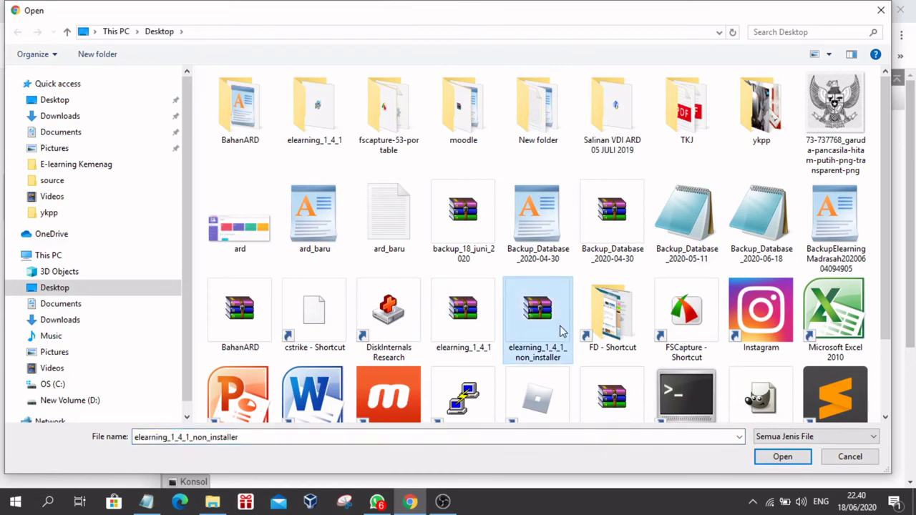
left_click(317, 118)
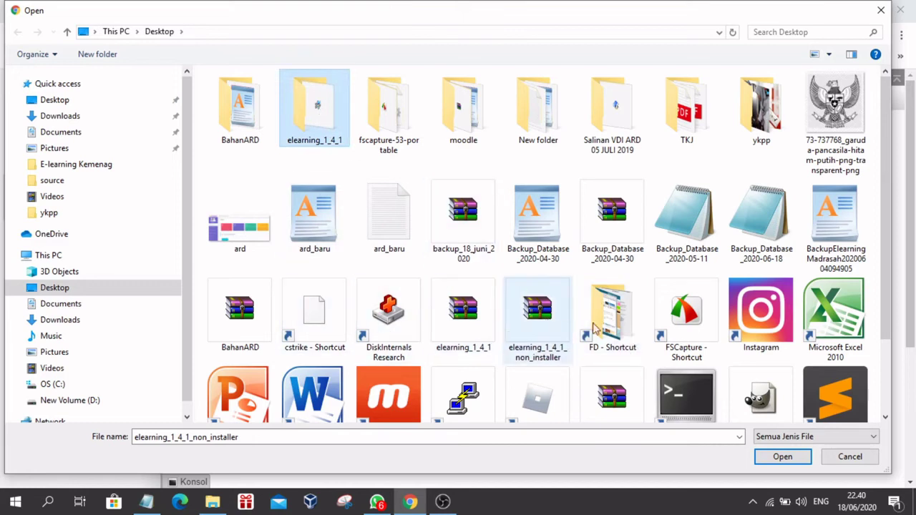
scroll(763, 317, "down", 1)
scroll(763, 316, "up", 1)
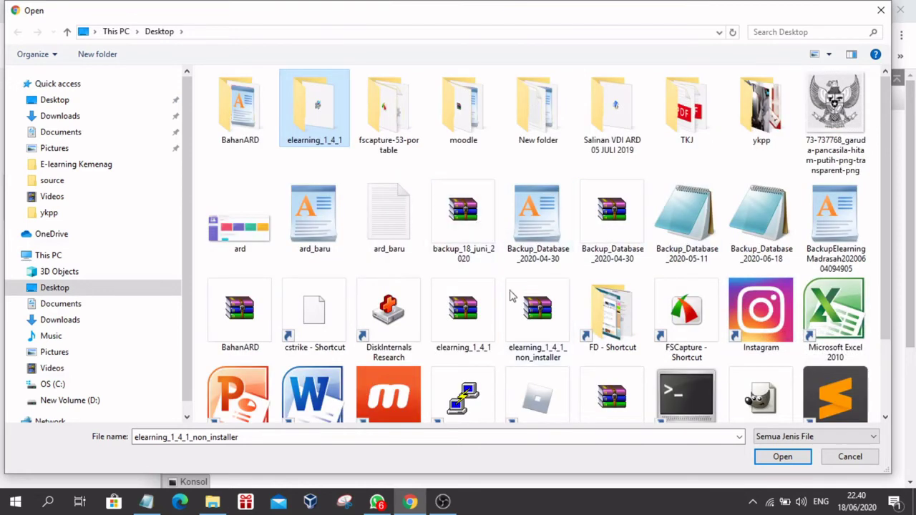
left_click(534, 337)
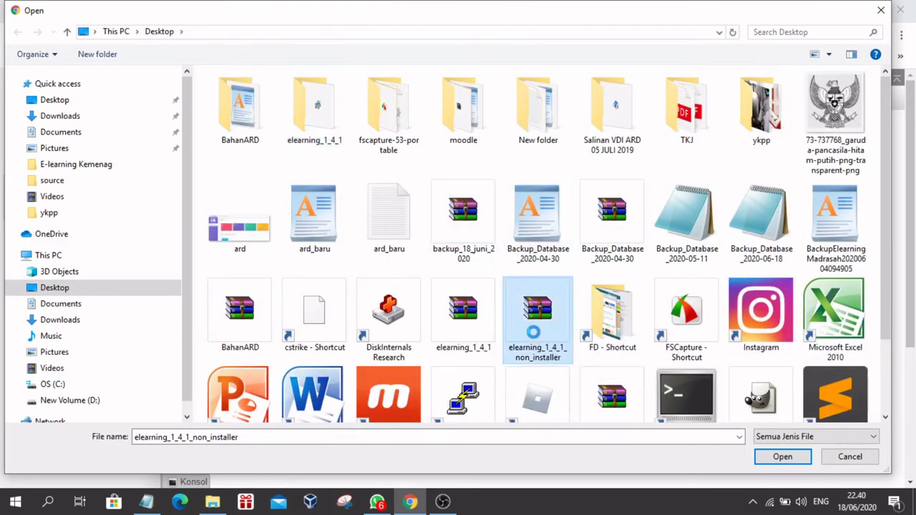
Step: Unpack the archive with WinRAR into an elearning_1_4_1_non_installer Desktop folder, moving the progress window aside
right_click(533, 334)
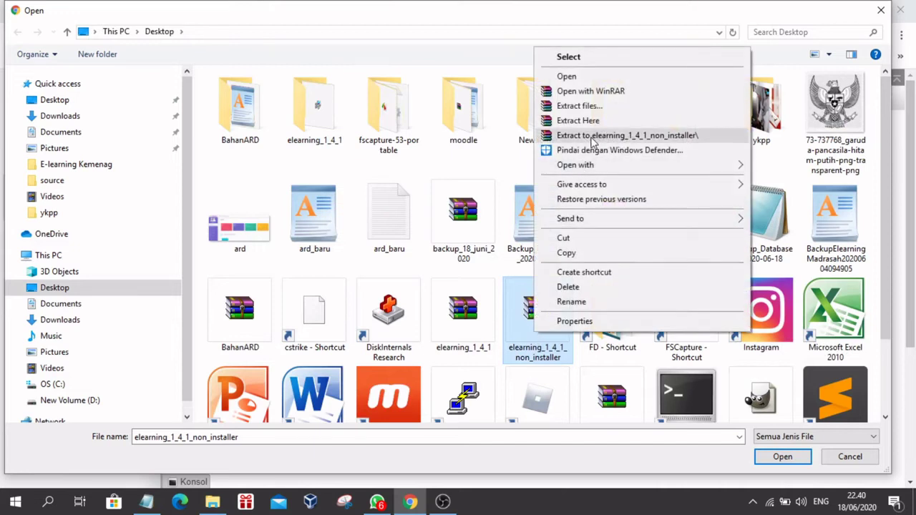
left_click(597, 135)
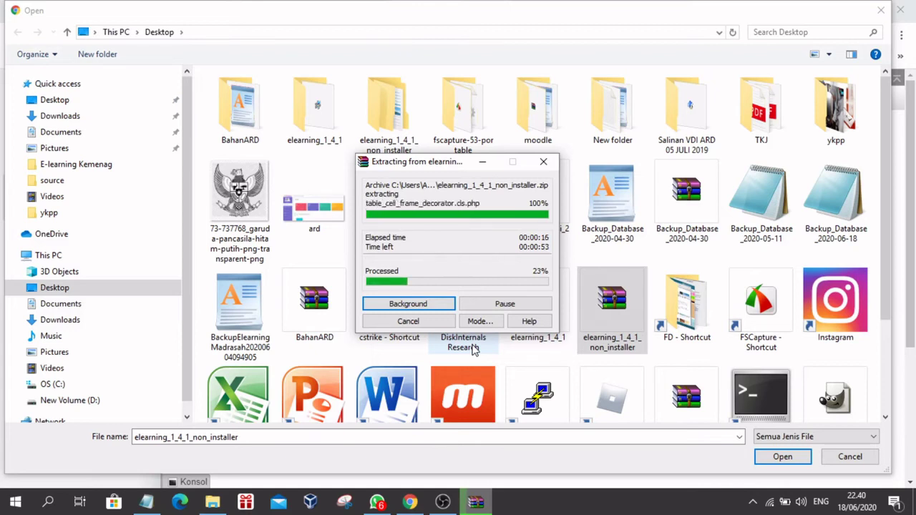
left_click(390, 113)
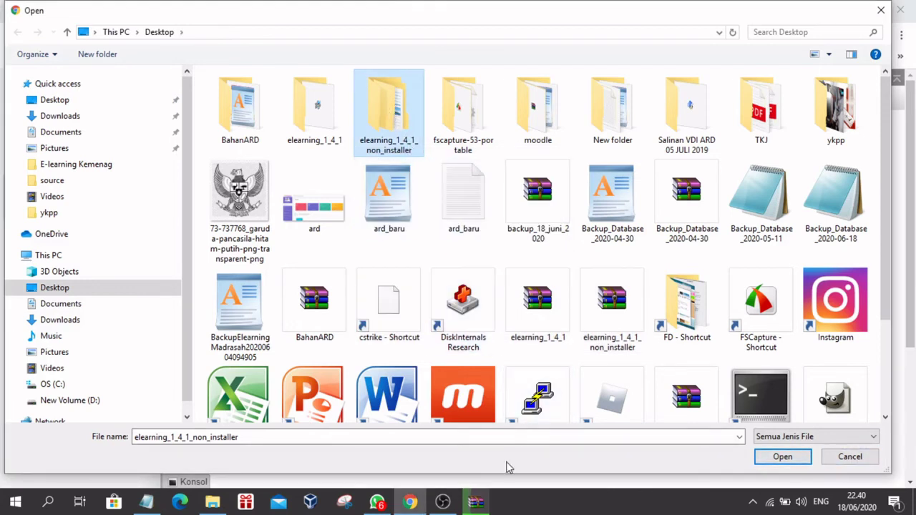
left_click(475, 502)
left_click_drag(390, 154, 577, 126)
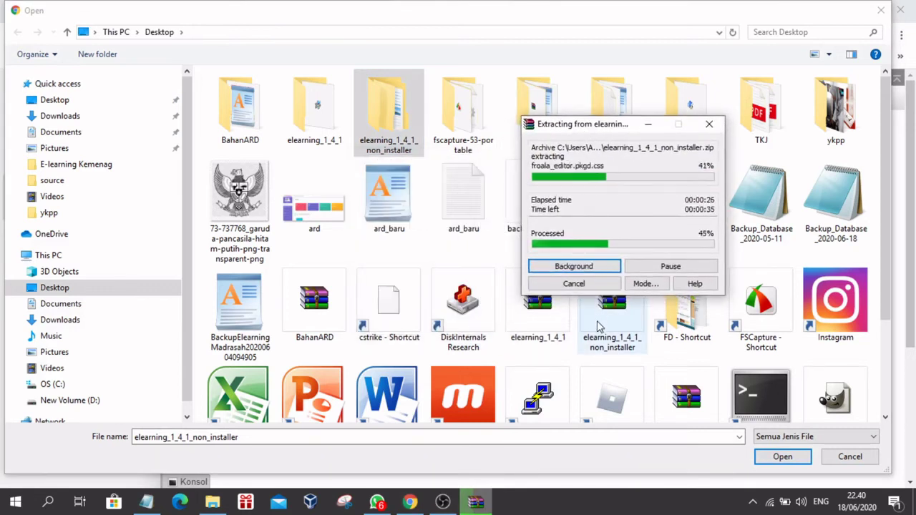
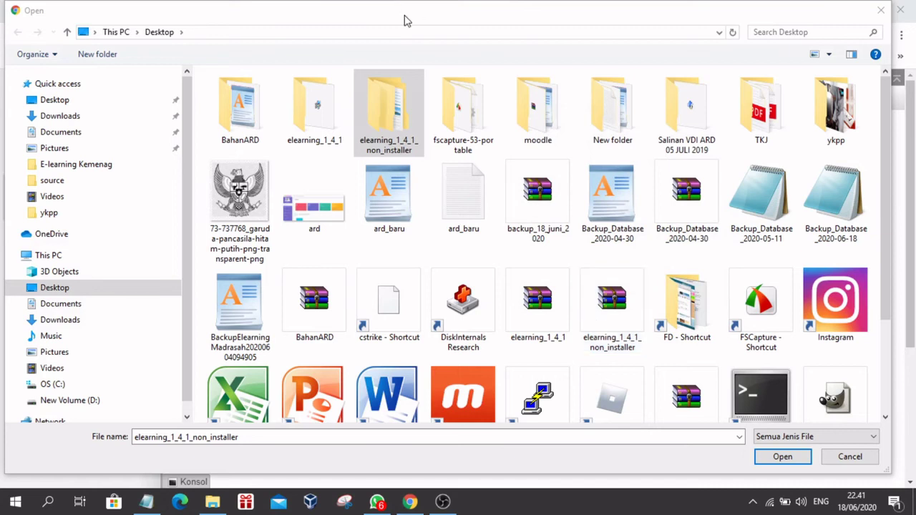
Step: Pick database.zip from Desktop > elearning_1_4_1_non_installer > database as manb_belajar's import file
double_click(398, 99)
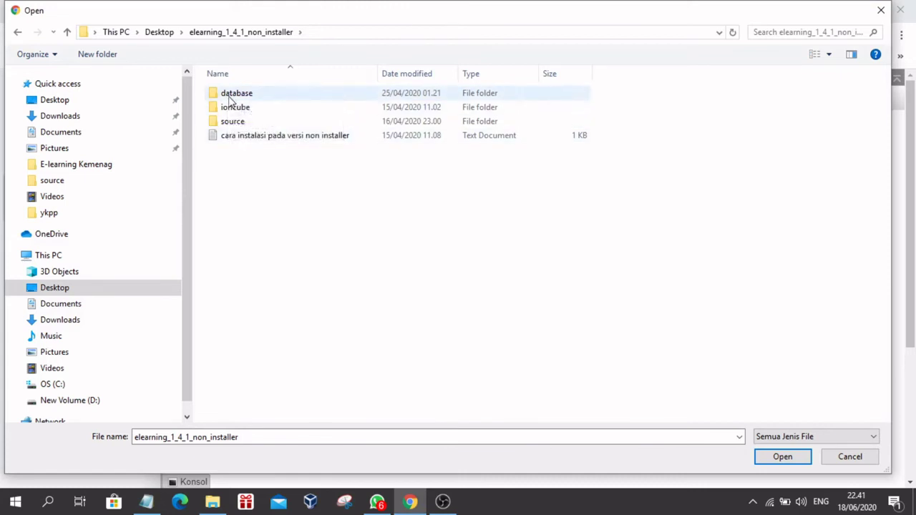
double_click(231, 100)
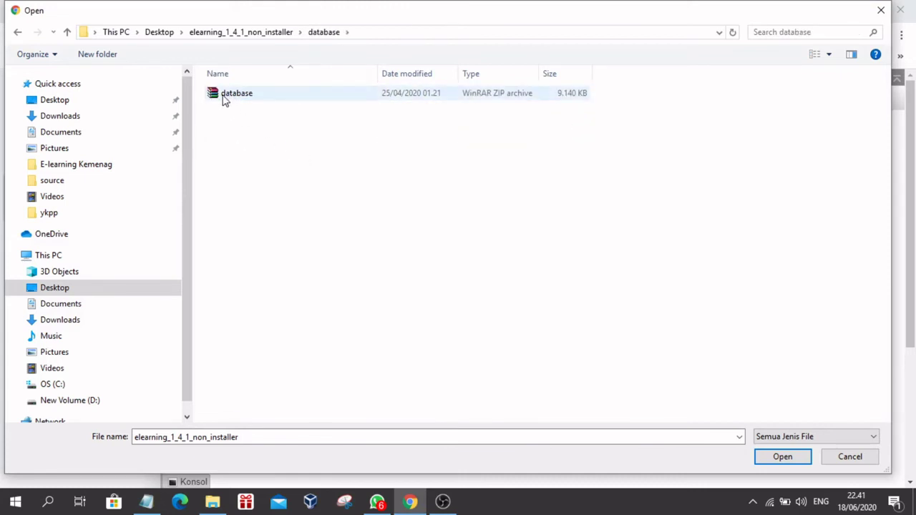
left_click(224, 97)
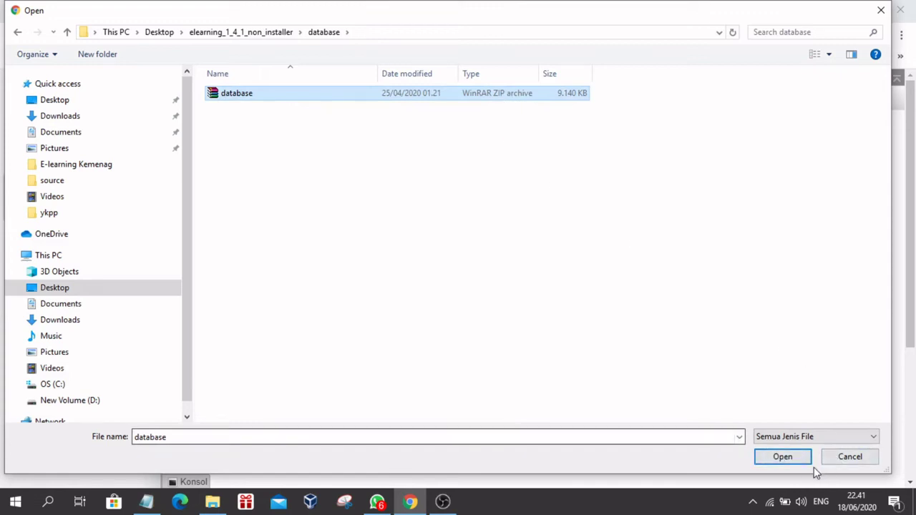
left_click(783, 456)
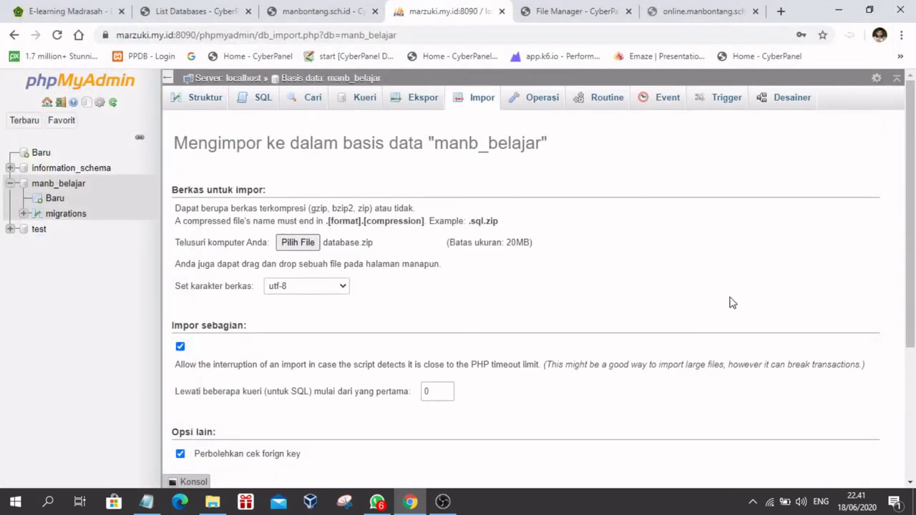
scroll(732, 303, "down", 3)
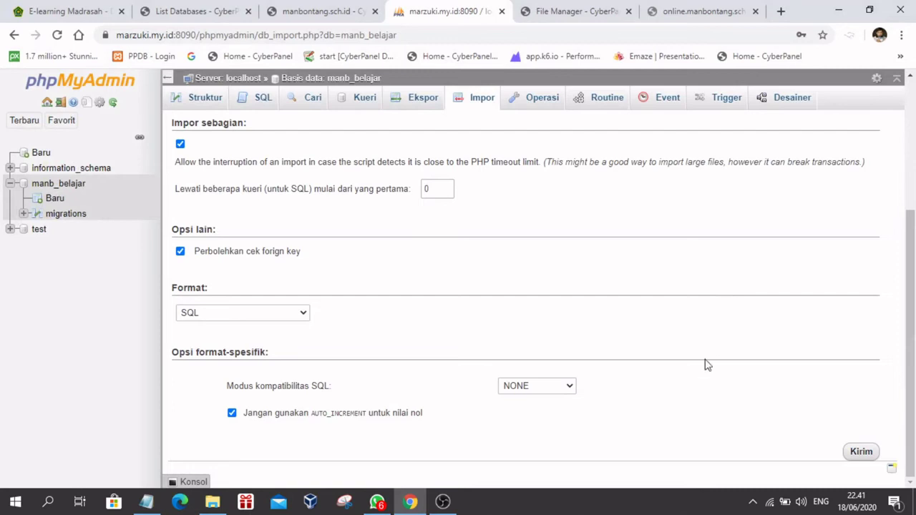
Step: Run the database.zip import into manb_belajar, which fails with #2006 'MySQL server has gone away'
left_click(860, 454)
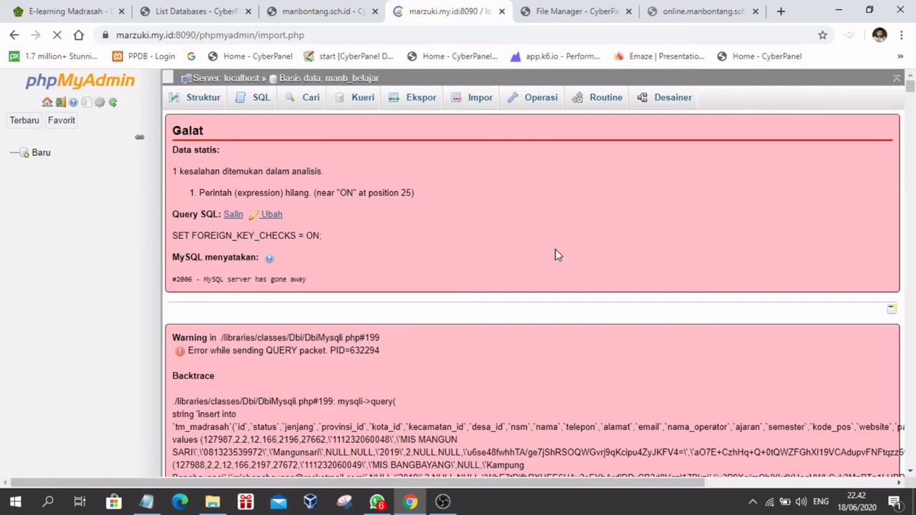
scroll(555, 249, "down", 15)
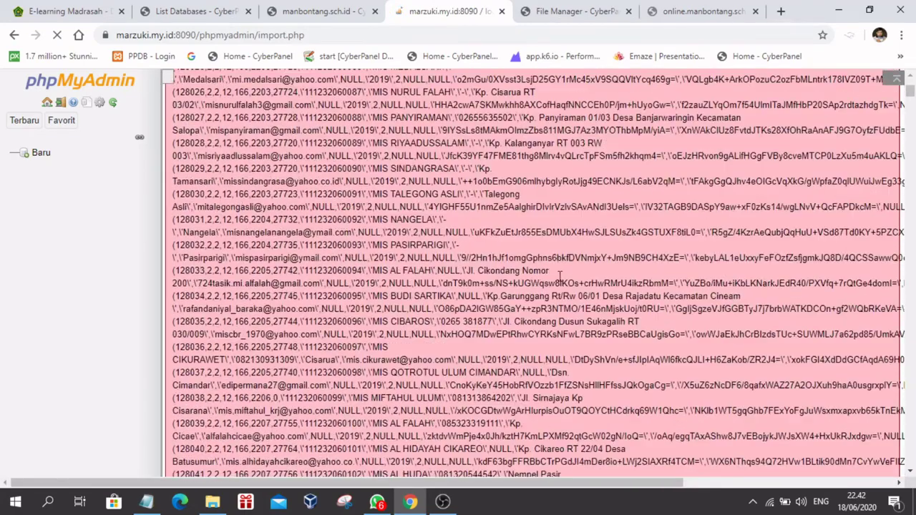
scroll(568, 324, "up", 15)
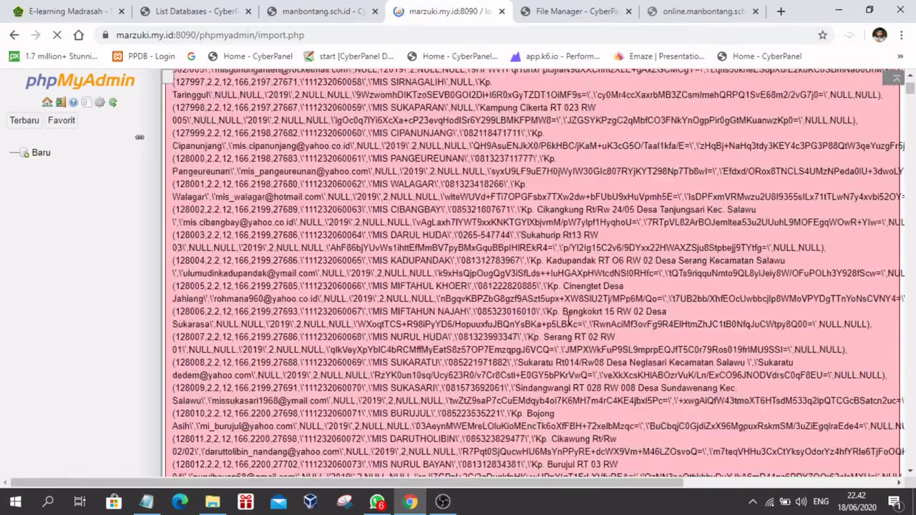
scroll(568, 324, "up", 4)
scroll(568, 320, "down", 15)
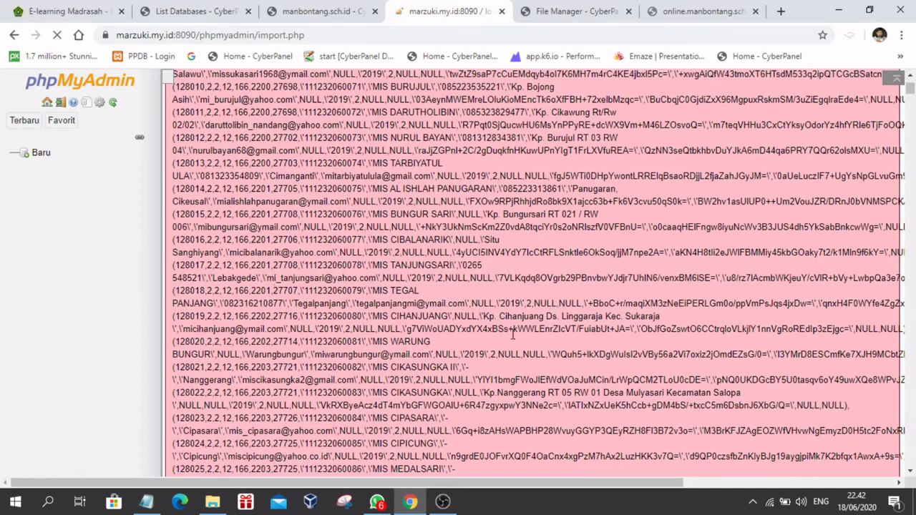
Step: Read through the import error output, then check online.manbontang.sch.id, which shows HTTP ERROR 500
scroll(513, 335, "down", 4)
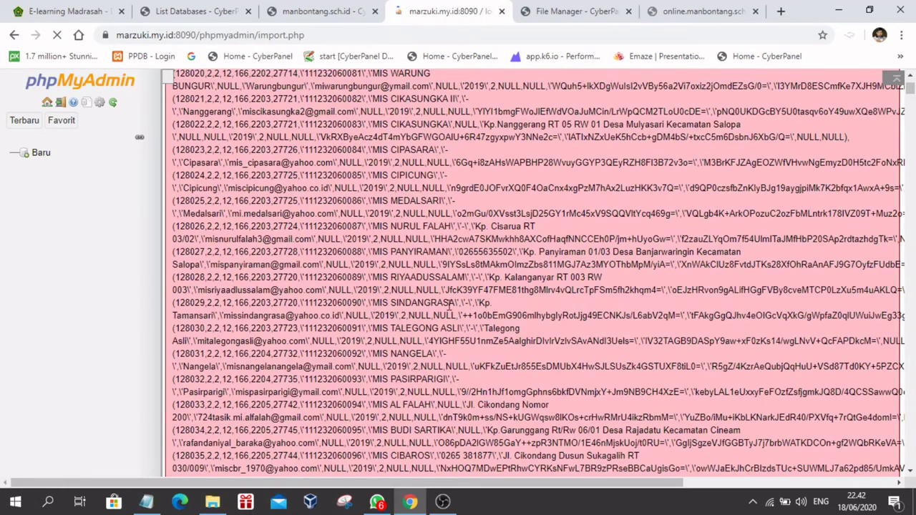
scroll(507, 403, "down", 2)
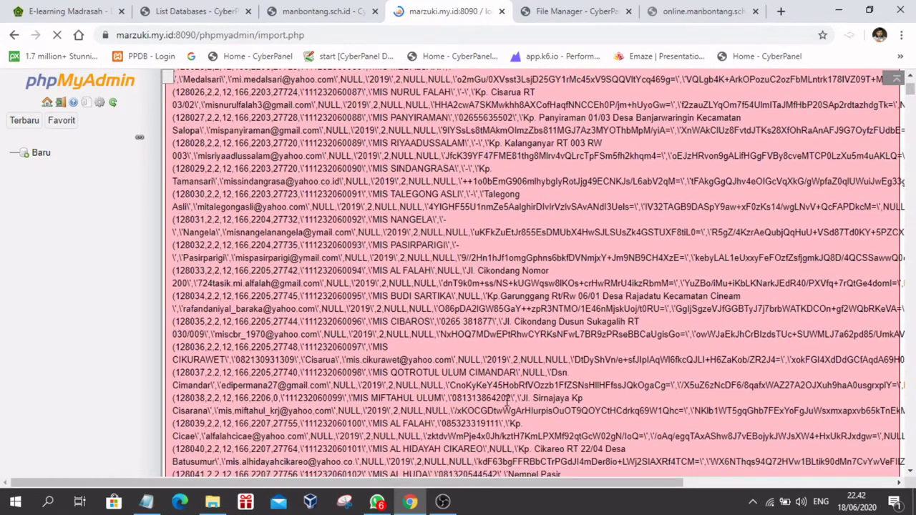
scroll(609, 301, "up", 18)
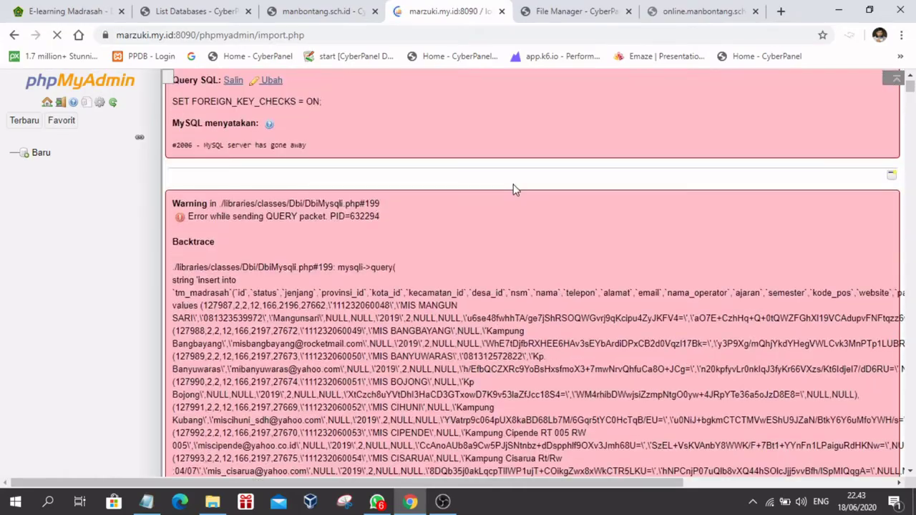
scroll(303, 198, "up", 2)
scroll(640, 313, "down", 15)
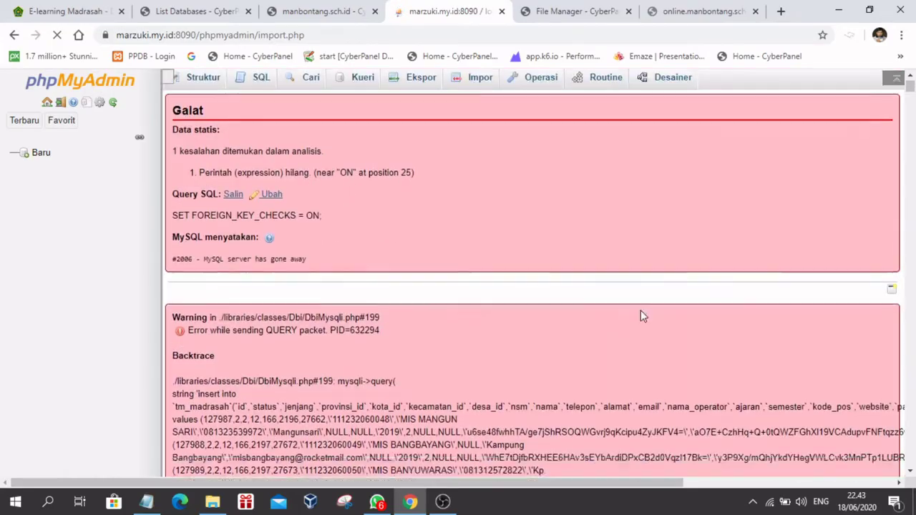
scroll(644, 322, "down", 6)
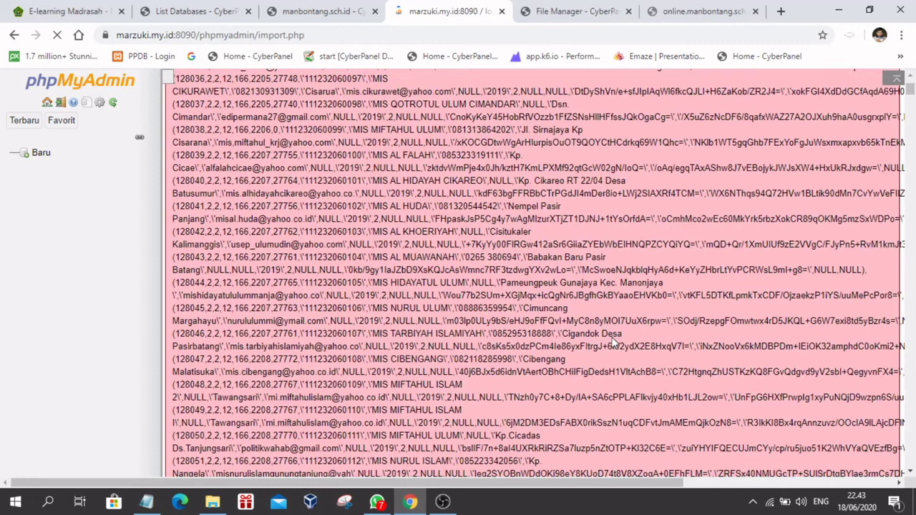
scroll(612, 341, "down", 12)
scroll(608, 335, "up", 11)
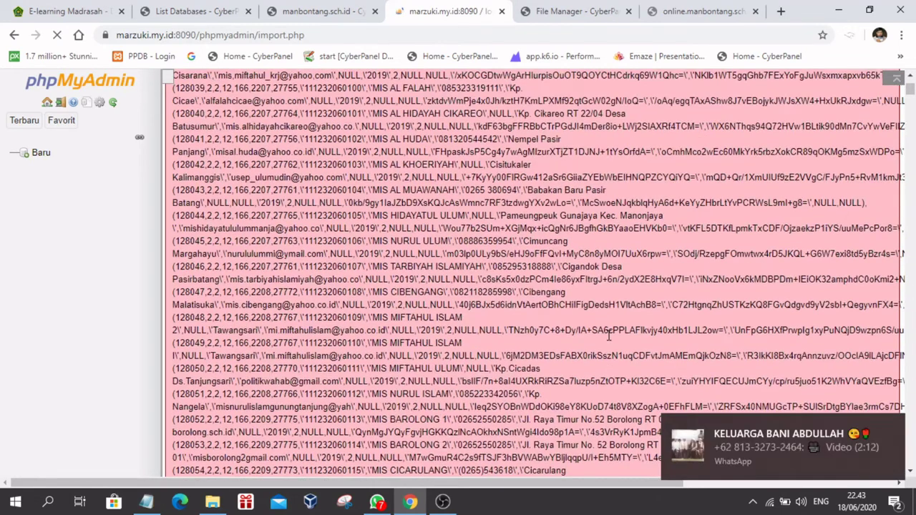
scroll(609, 335, "up", 8)
scroll(609, 335, "up", 15)
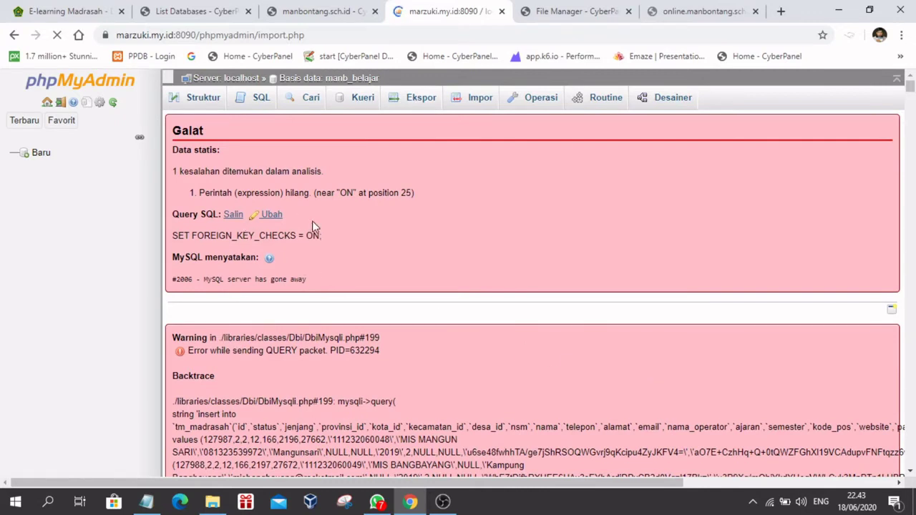
left_click(687, 13)
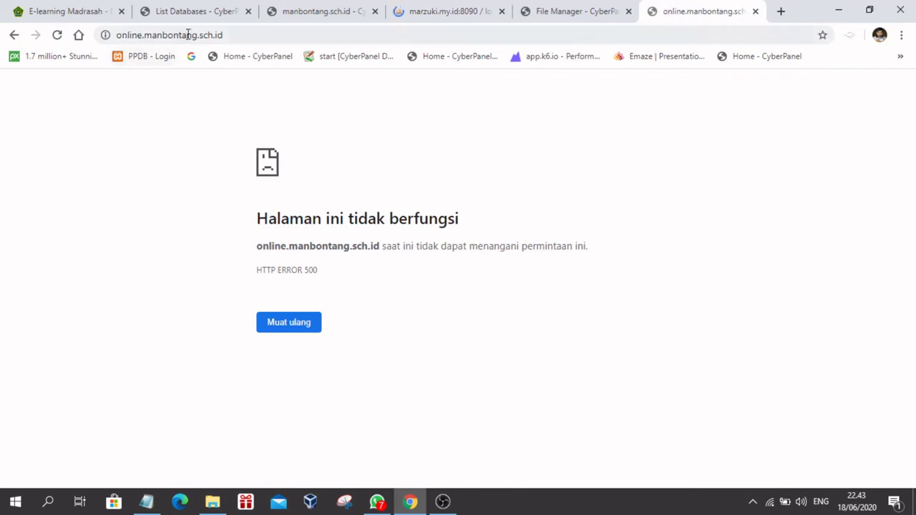
Step: Reload online.manbontang.sch.id until its Versi 1.4.1 login page appears, then start a blank tab
left_click(236, 37)
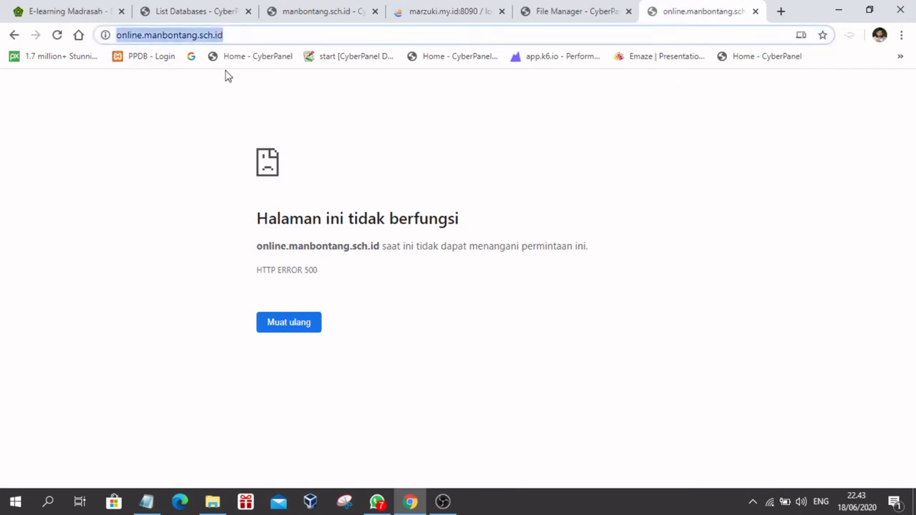
left_click(236, 33)
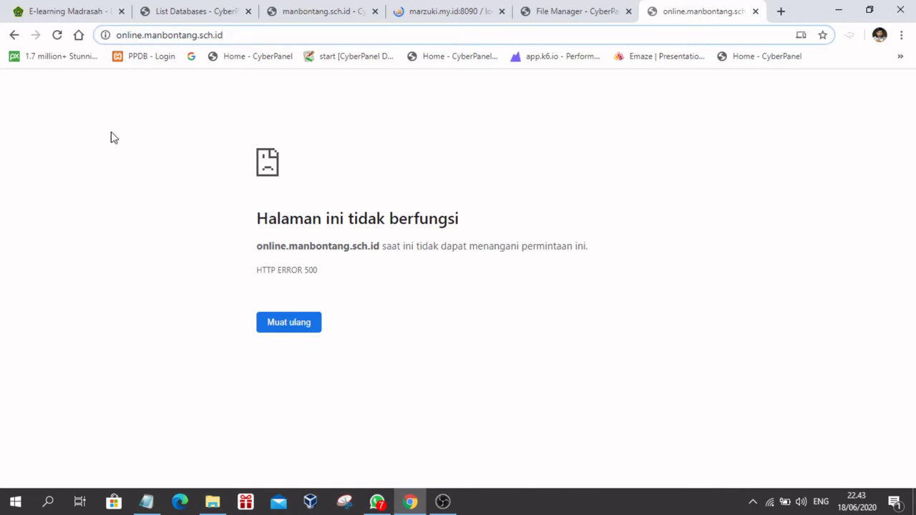
left_click(58, 35)
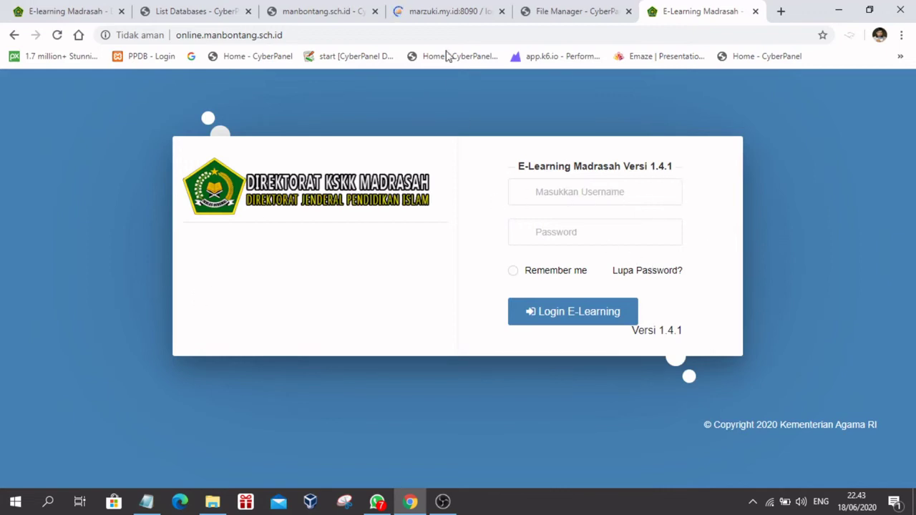
left_click(428, 11)
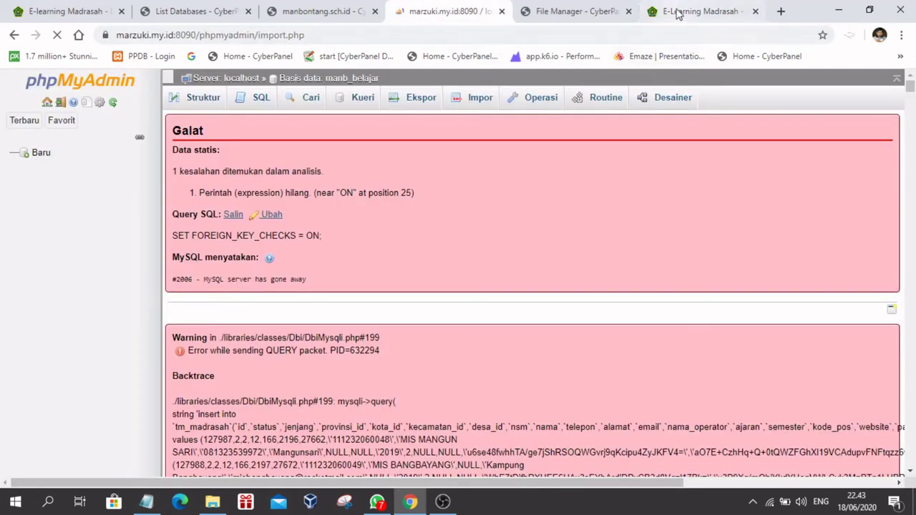
left_click(677, 12)
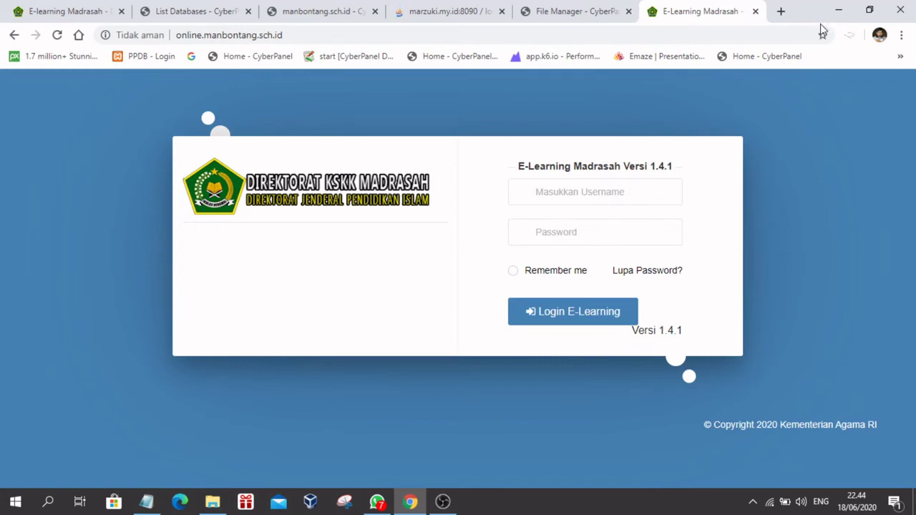
left_click(781, 11)
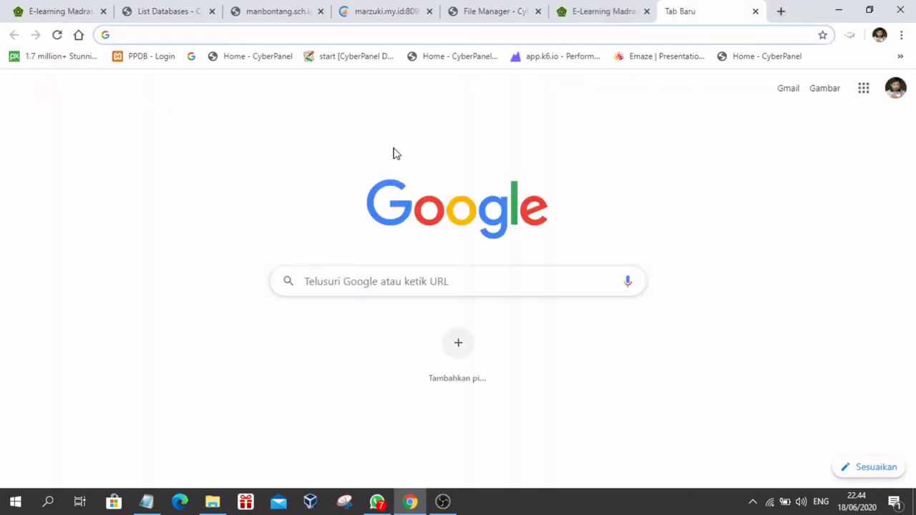
Step: Load elearning.manbontang.sch.id in the new tab
type("m")
key("BackSpace")
key("BackSpace")
type("elearning.mtsddibontang.sch.id")
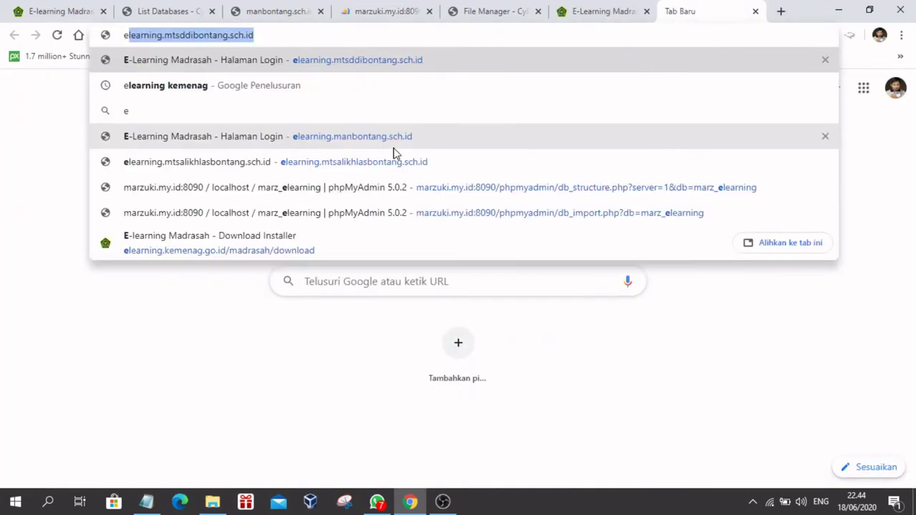
left_click(289, 35)
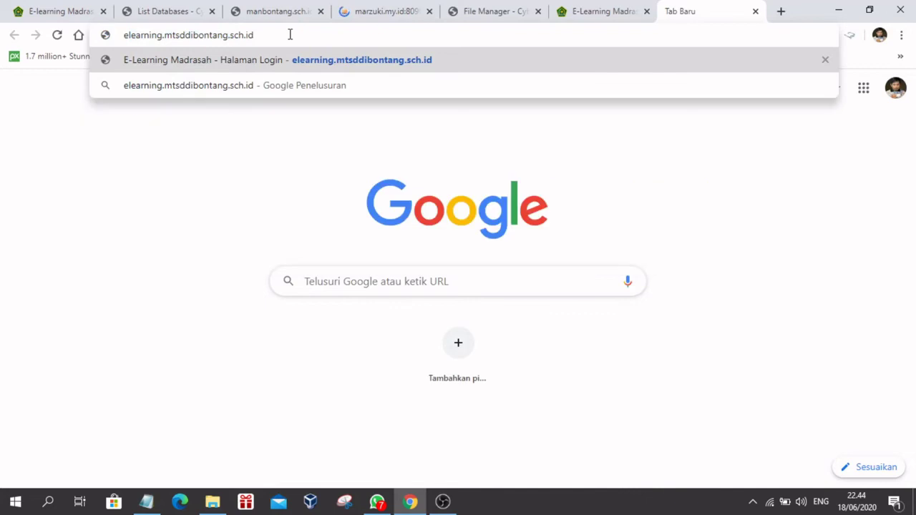
key("BackSpace")
key("BackSpace")
key("BackSpace")
key("BackSpace")
key("BackSpace")
key("BackSpace")
key("BackSpace")
key("BackSpace")
key("BackSpace")
key("BackSpace")
key("BackSpace")
key("BackSpace")
key("BackSpace")
key("BackSpace")
key("BackSpace")
key("BackSpace")
key("BackSpace")
key("BackSpace")
key("BackSpace")
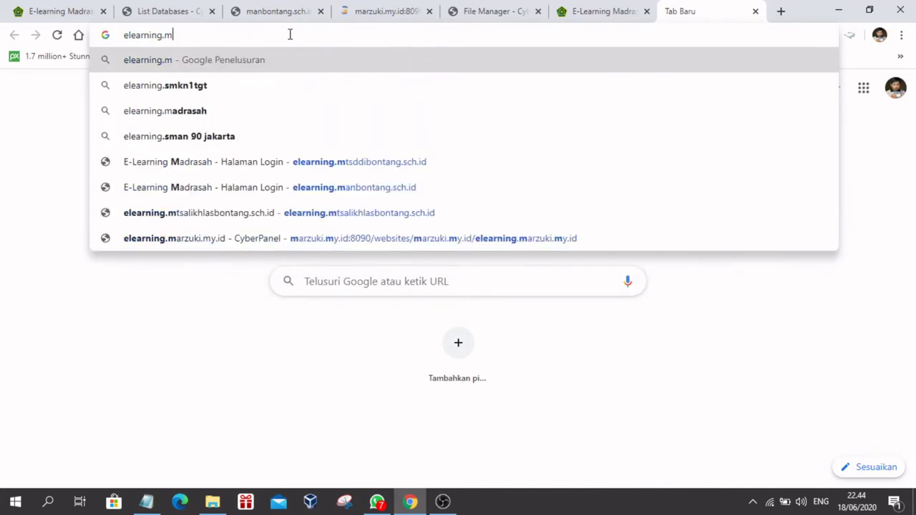
type("anb")
key("Return")
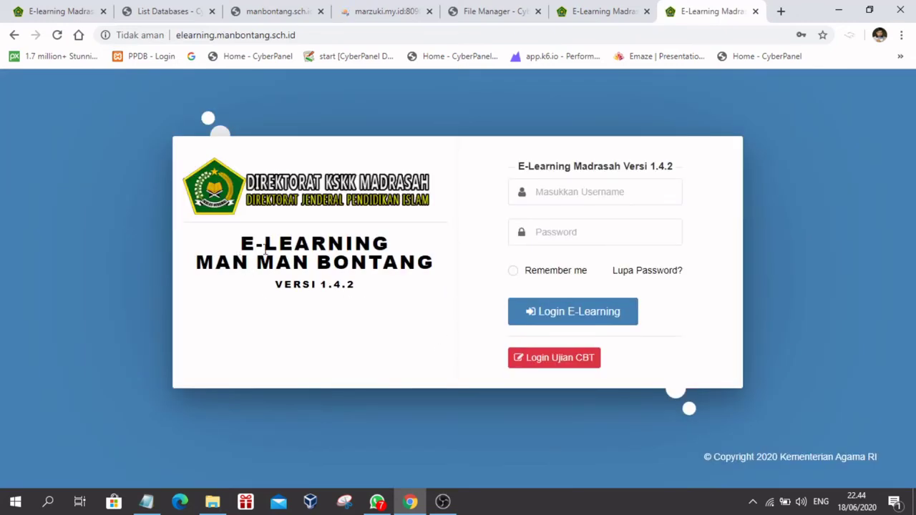
Step: Check its Versi 1.4.2 login title, then return to the online site's 1.4.1 login page
left_click_drag(265, 247, 401, 290)
left_click(241, 269)
left_click(565, 16)
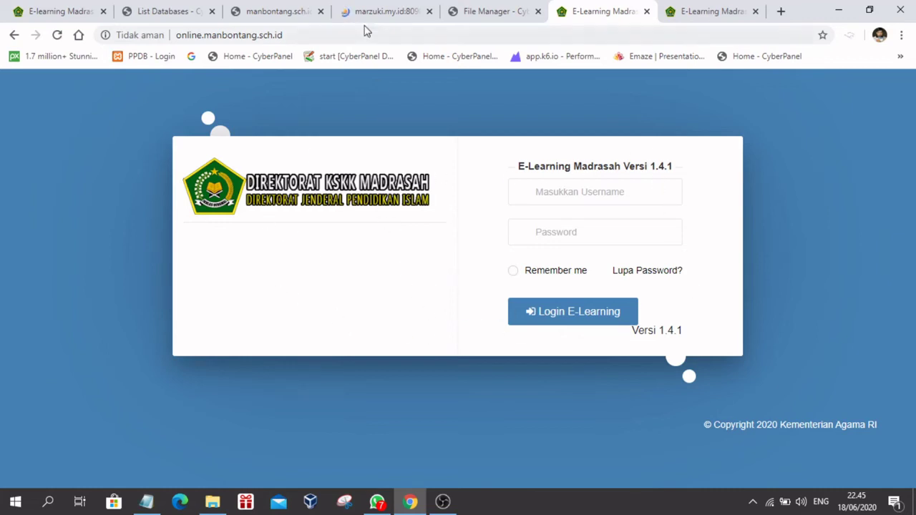
Step: Dismiss phpMyAdmin's server error report with Abaikan
left_click(342, 11)
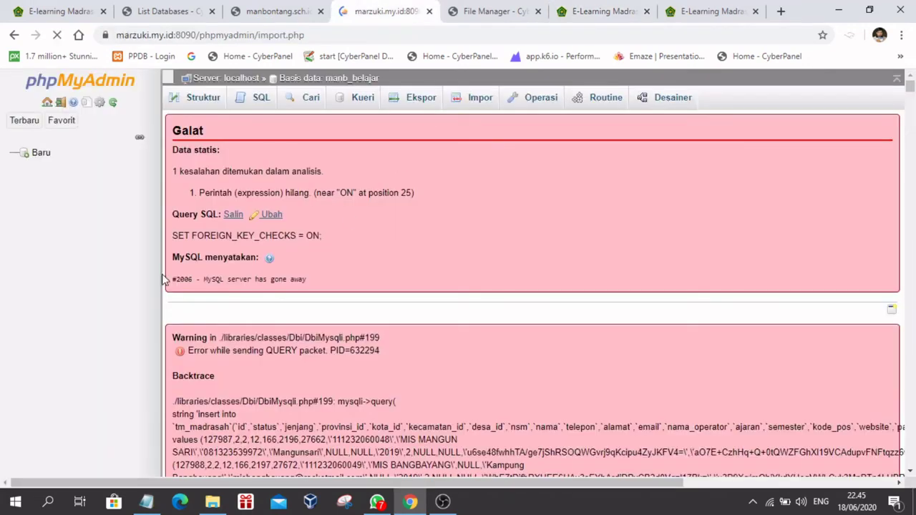
scroll(522, 201, "down", 2)
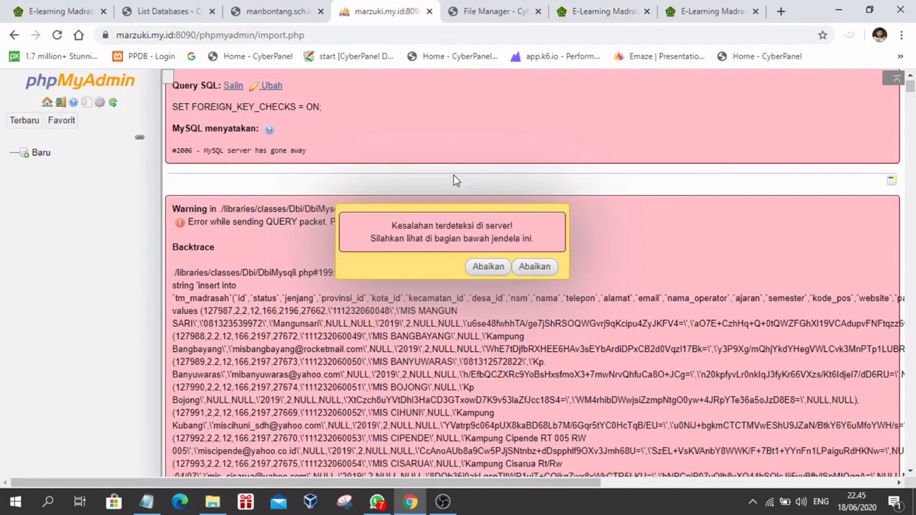
scroll(574, 297, "down", 10)
left_click(544, 263)
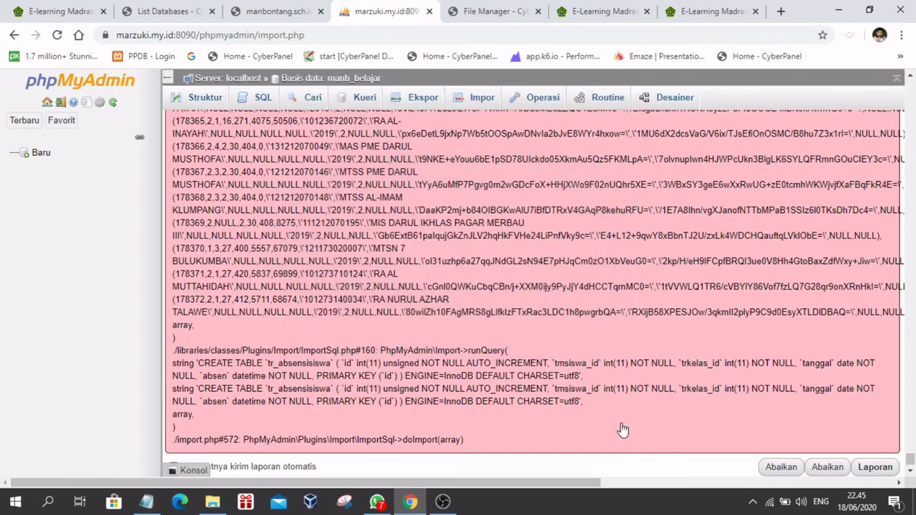
scroll(381, 252, "up", 8)
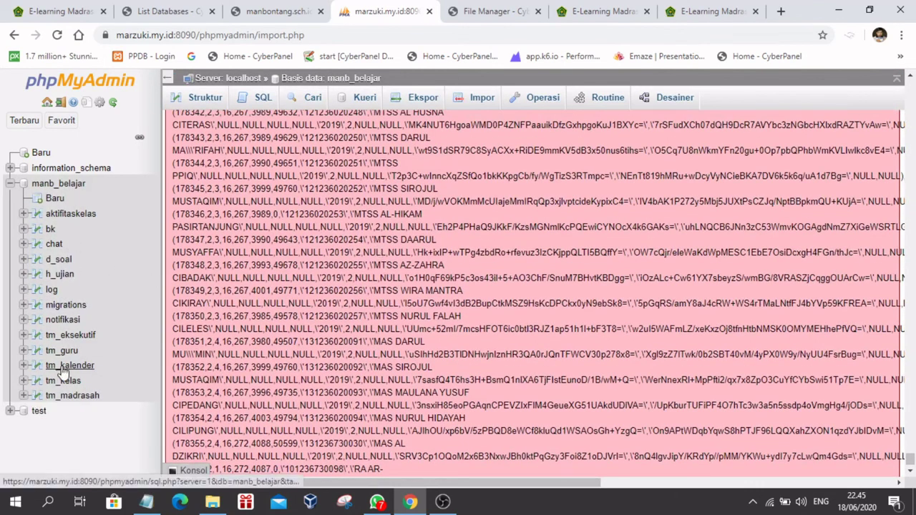
left_click(605, 11)
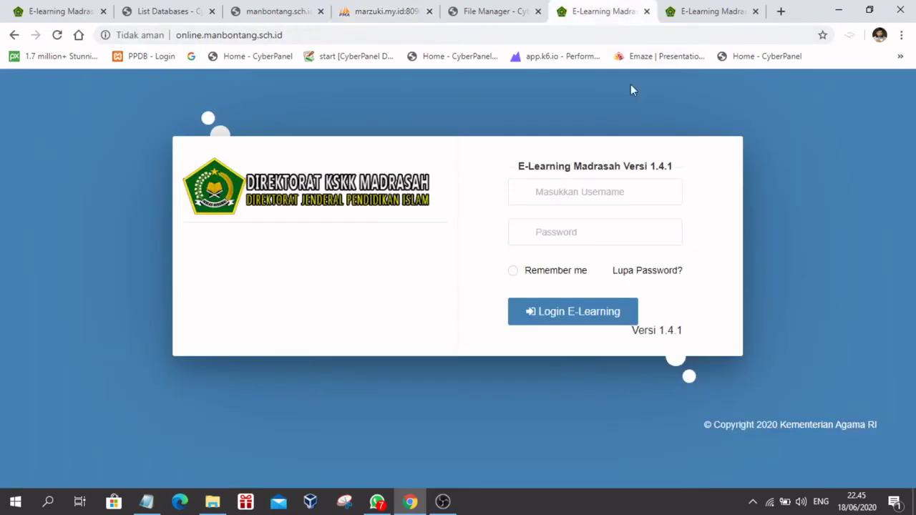
left_click(491, 11)
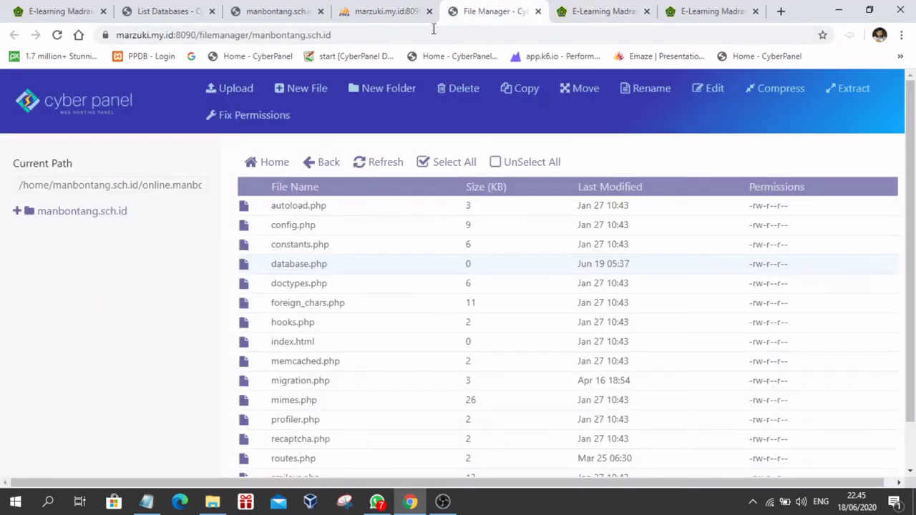
left_click(390, 12)
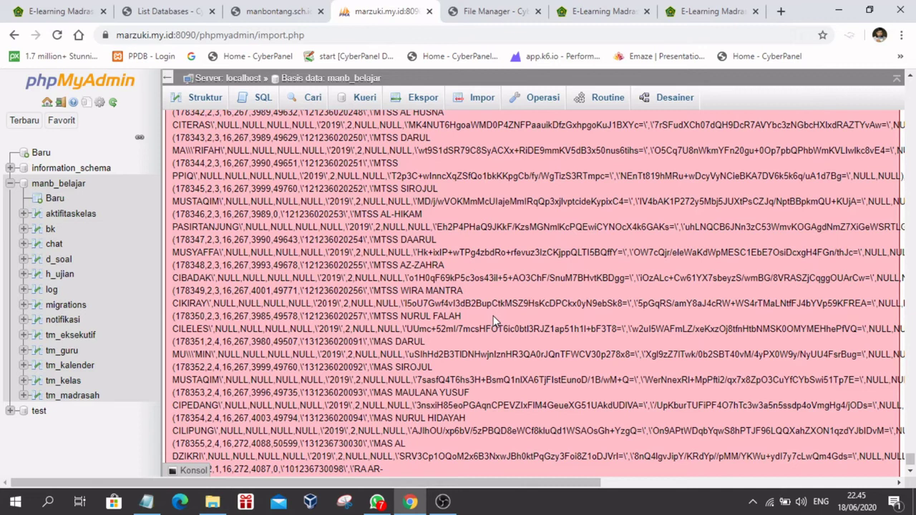
Step: Import backup_18_juni_2020.zip from the Desktop into manb_belajar, completing 147 queries
scroll(493, 320, "up", 5)
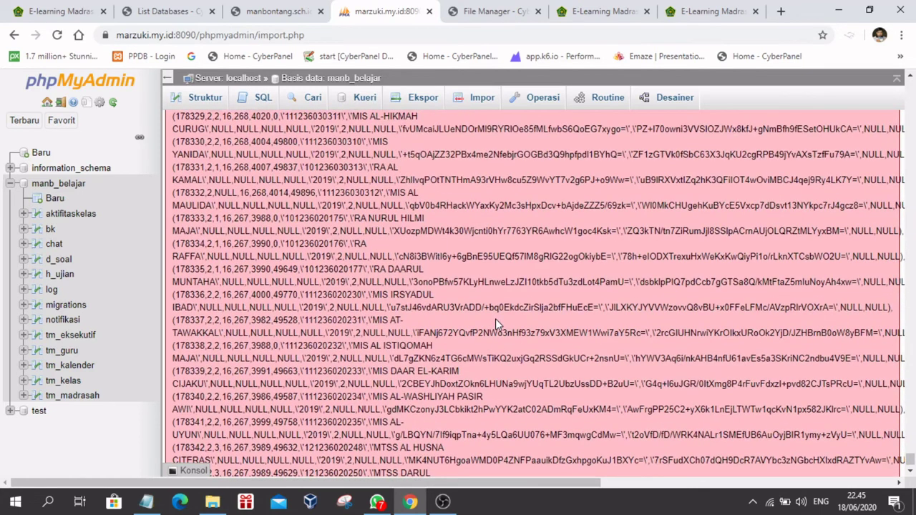
scroll(473, 114, "up", 5)
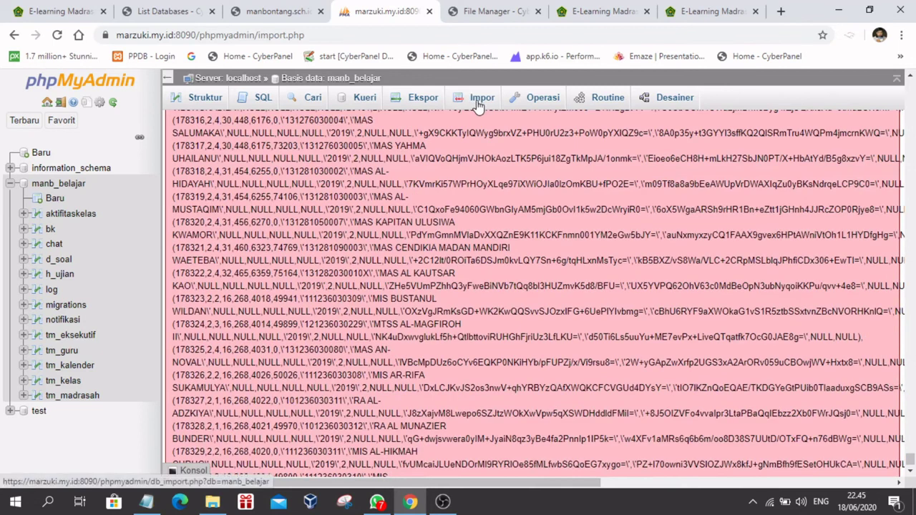
left_click(476, 102)
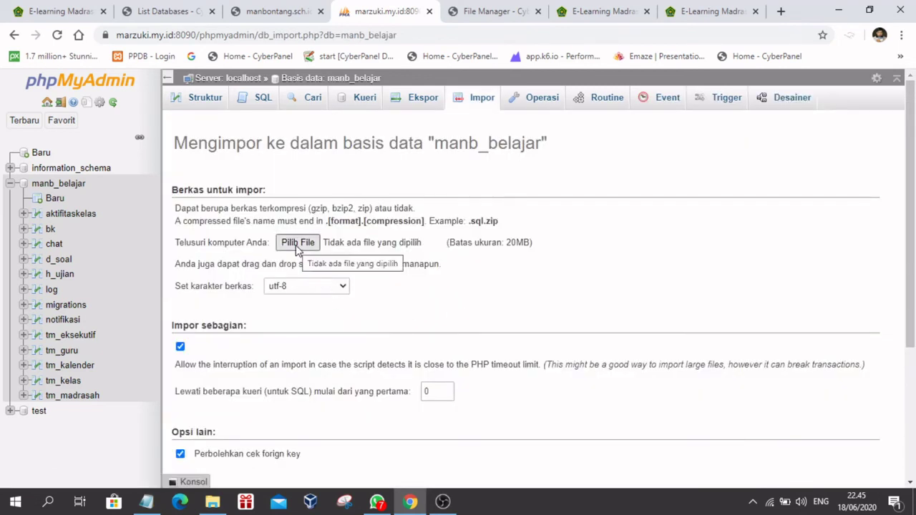
left_click(476, 102)
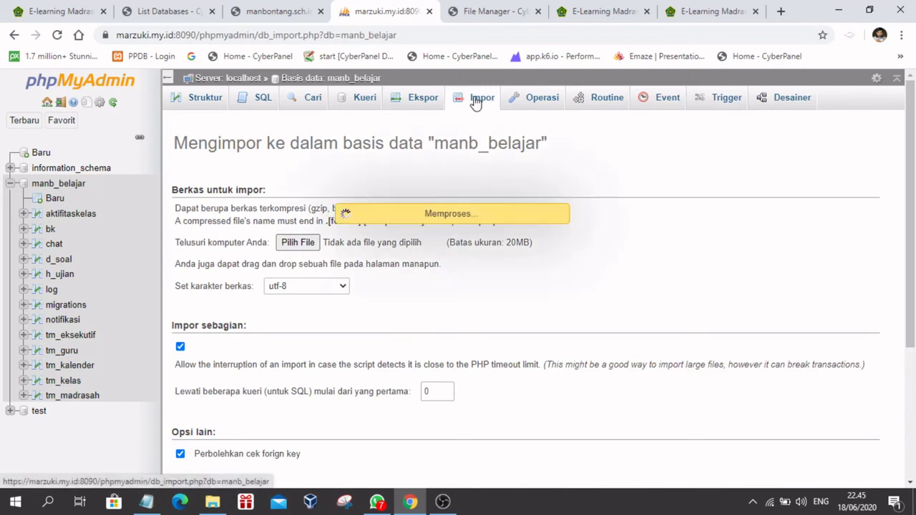
left_click(298, 244)
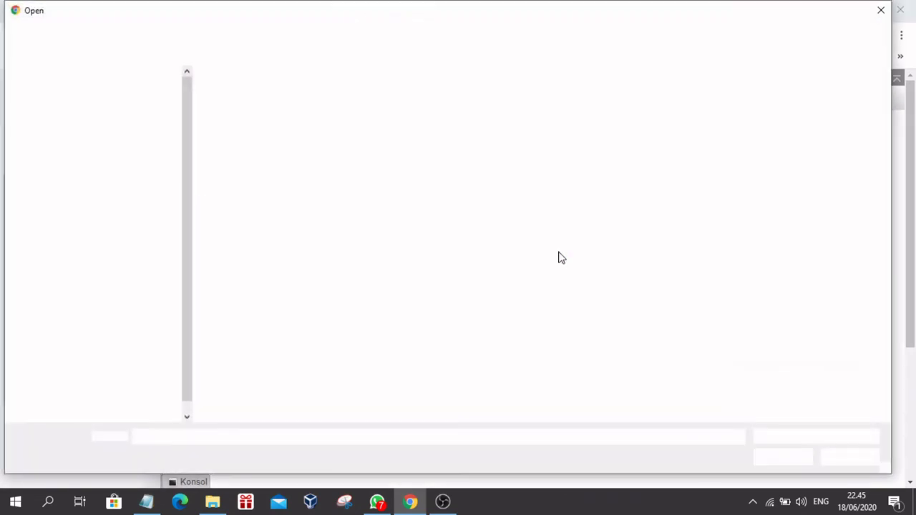
left_click(54, 290)
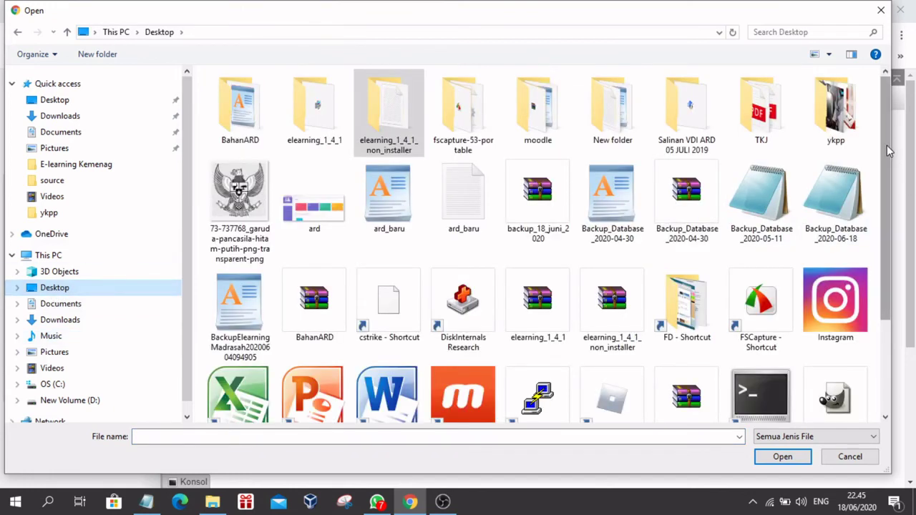
mouse_move(889, 151)
left_mouse_down()
mouse_move(887, 243)
mouse_move(900, 163)
left_mouse_up()
left_click(538, 171)
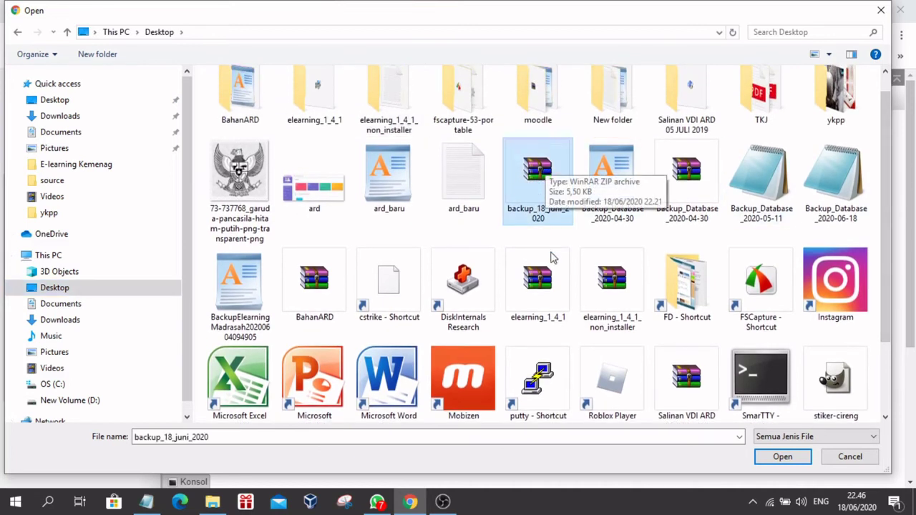
left_click(773, 459)
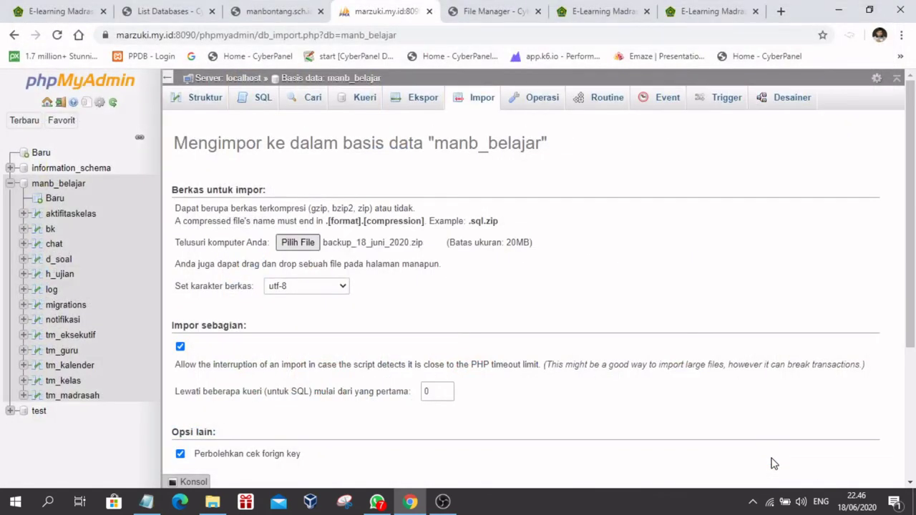
scroll(720, 319, "down", 5)
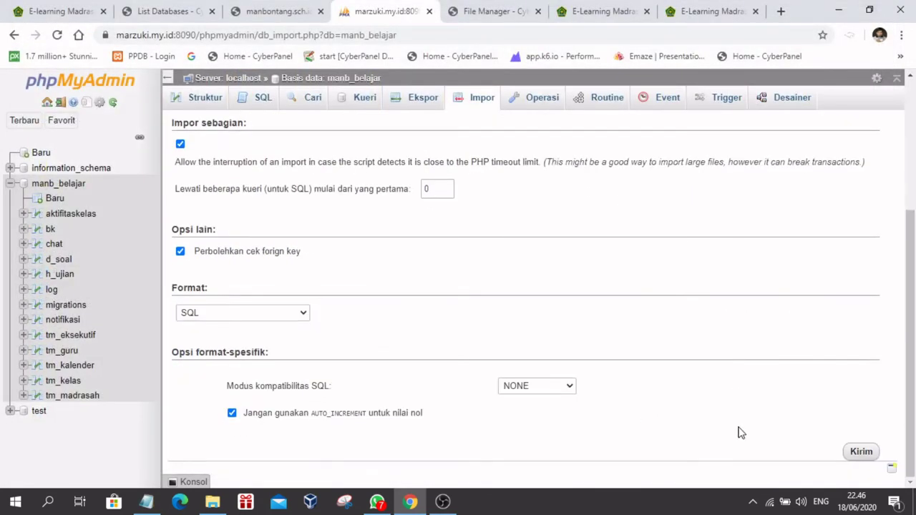
left_click(861, 455)
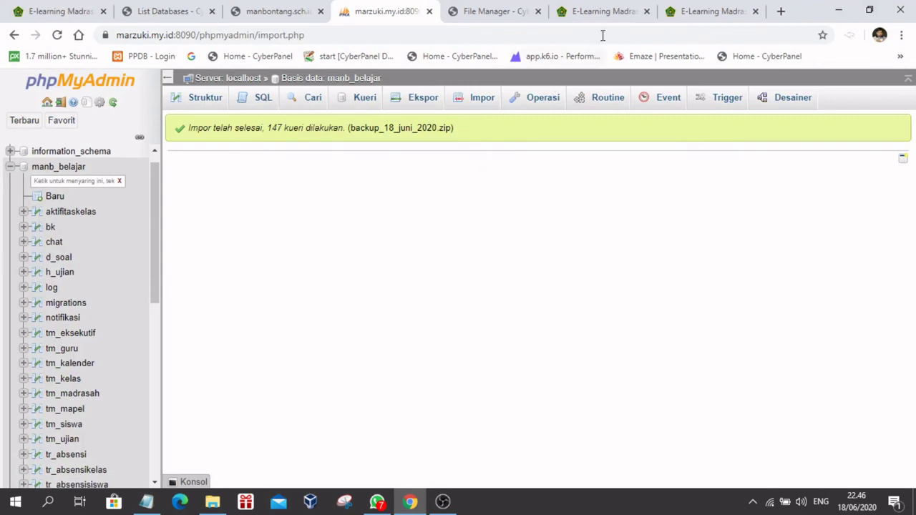
left_click(617, 14)
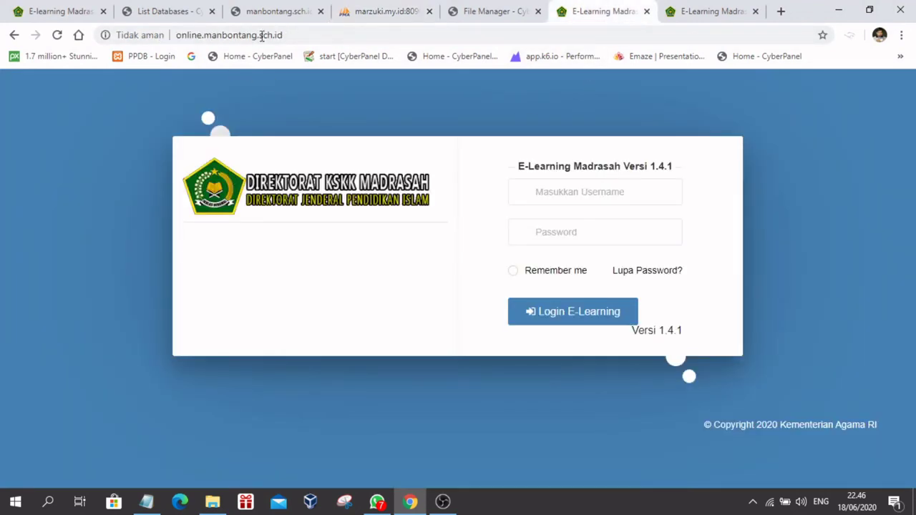
Step: Reload online.manbontang.sch.id so it shows the E-LEARNING MAN MAN BONTANG heading
left_click_drag(292, 35, 156, 36)
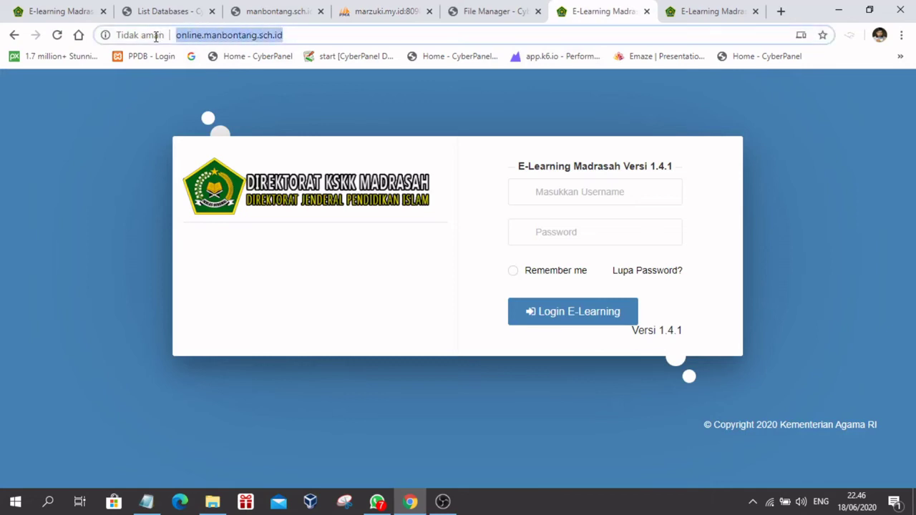
left_click(315, 34)
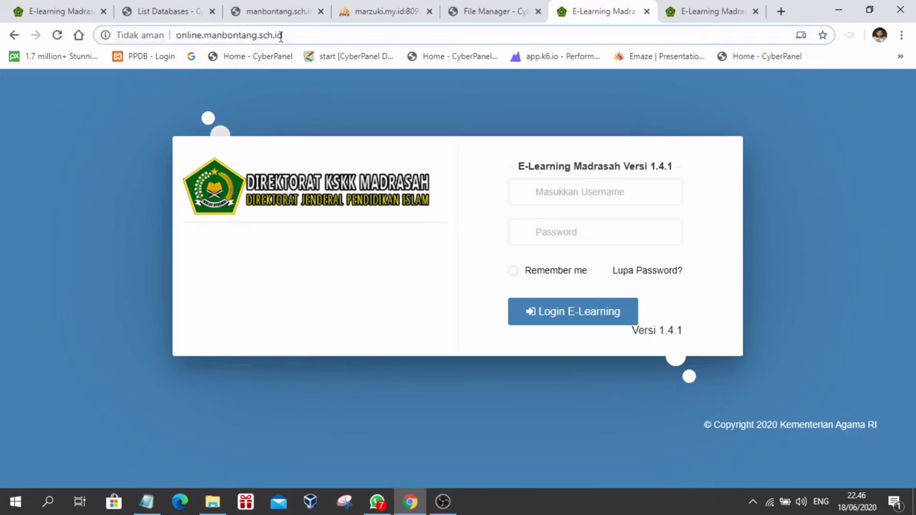
triple_click(276, 36)
left_click(309, 31)
left_click(57, 34)
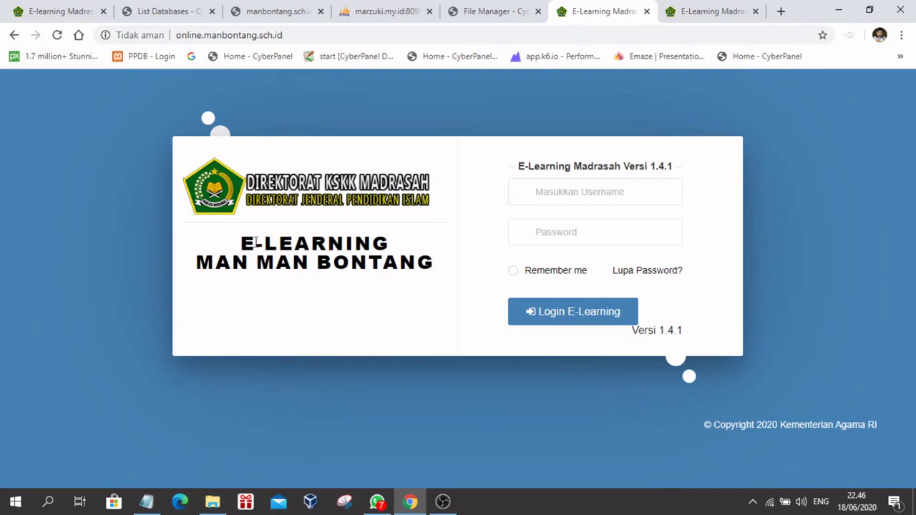
left_click_drag(256, 243, 400, 294)
left_click(297, 310)
Step: Sign in using the third saved Chrome account via Login E-Learning
left_click(542, 196)
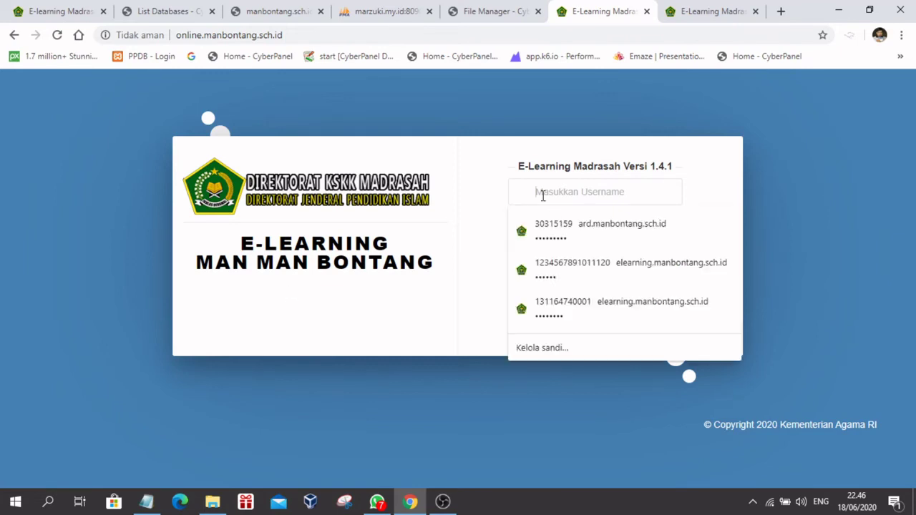
left_click(412, 308)
left_click(565, 185)
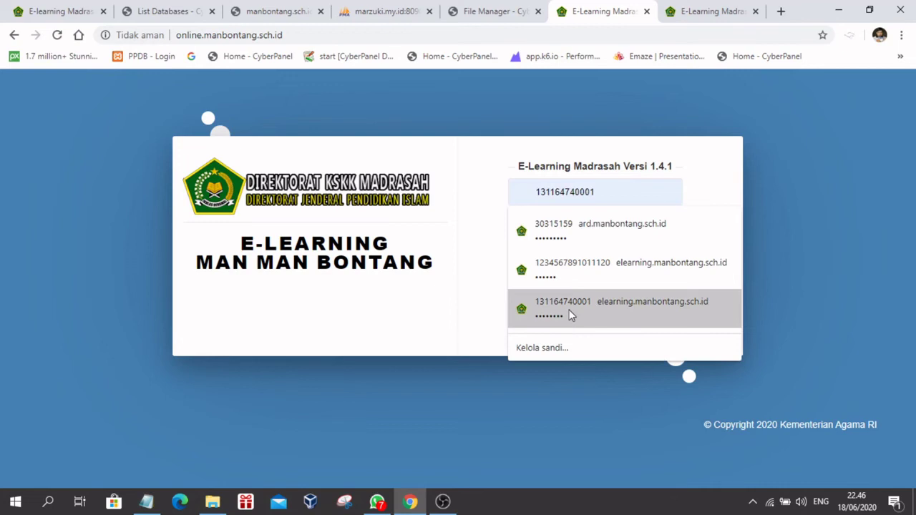
left_click(572, 317)
left_click(570, 314)
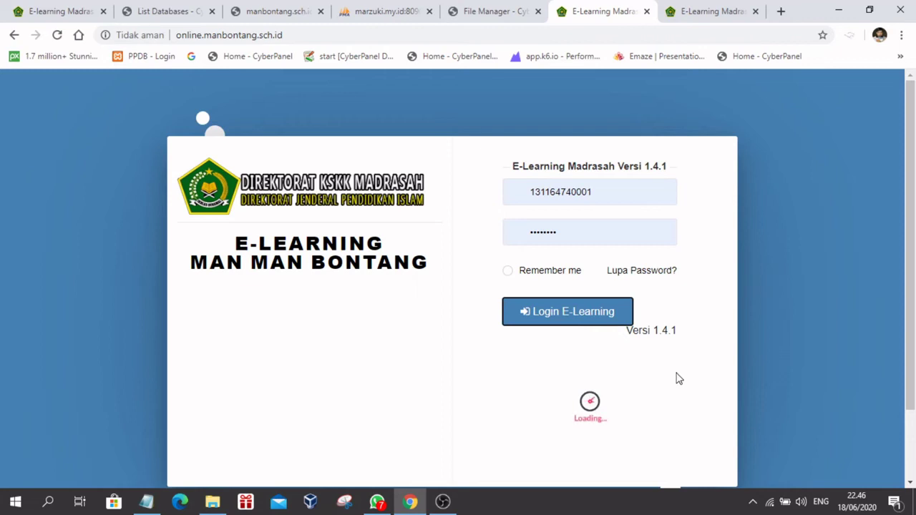
Step: Close the extra 1.4.2 tab, reload the login page, and return to phpMyAdmin's import result
left_click(734, 10)
left_click(755, 11)
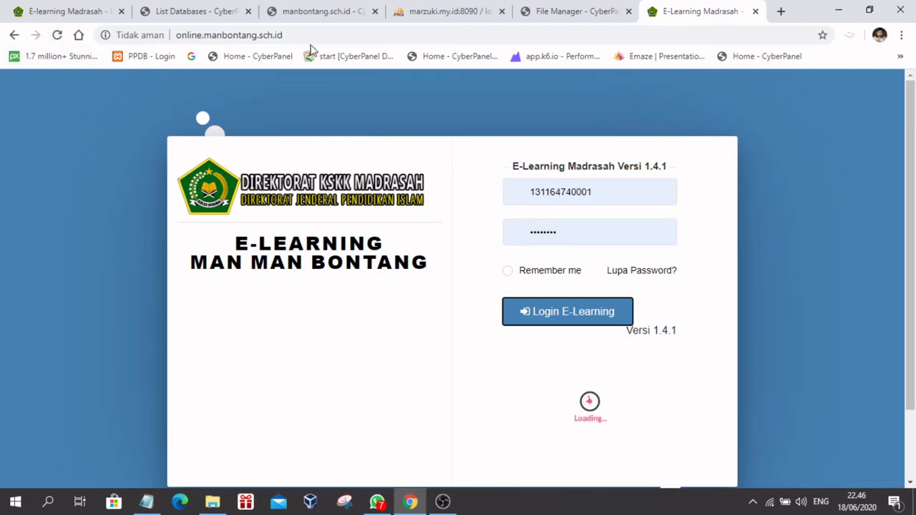
left_click(57, 34)
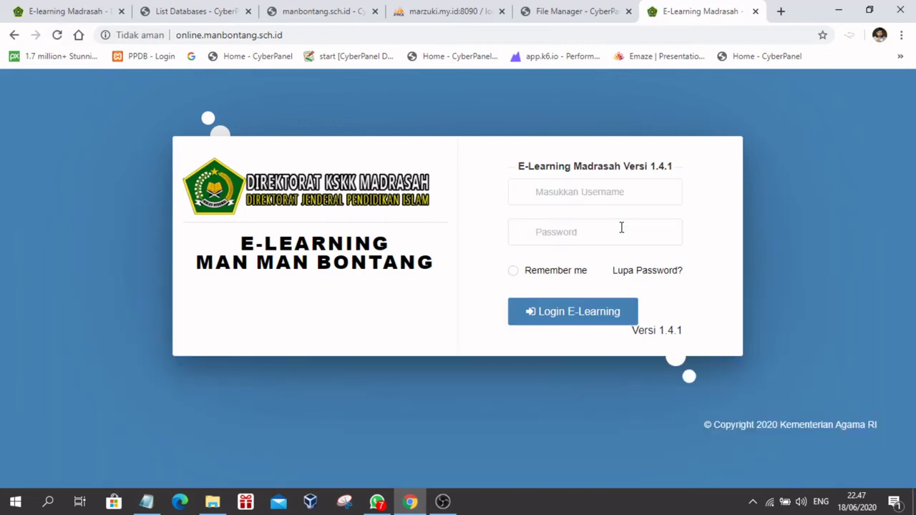
left_click(440, 15)
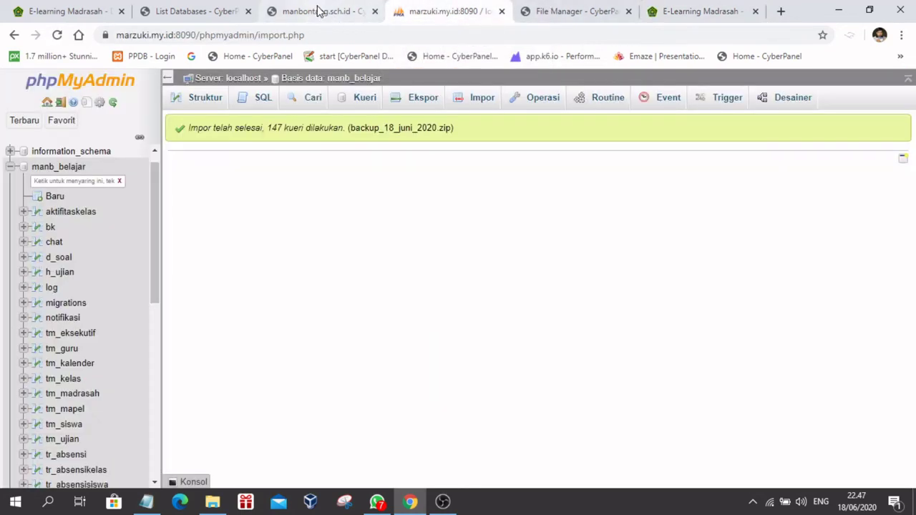
Step: In CyberPanel's site page, browse the rewrite rule templates without choosing one
left_click(320, 12)
scroll(327, 300, "down", 8)
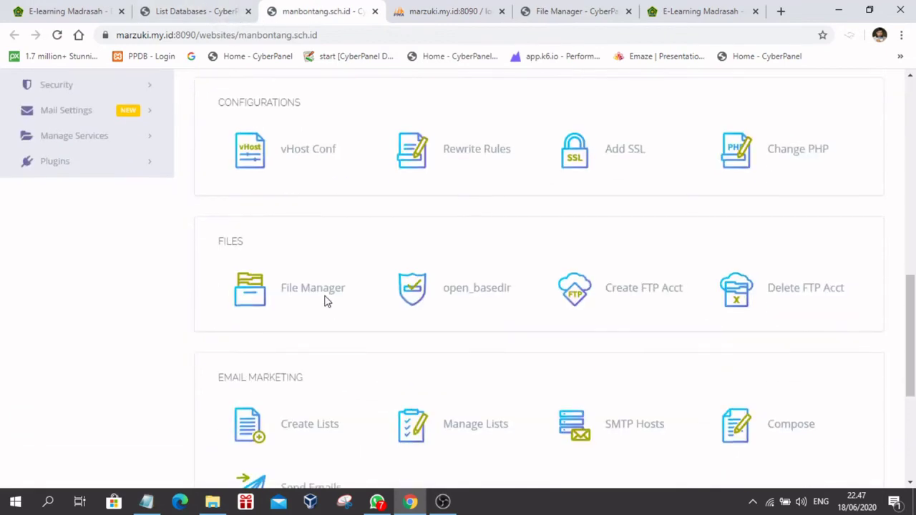
scroll(326, 301, "up", 2)
scroll(325, 301, "up", 2)
scroll(325, 300, "down", 1)
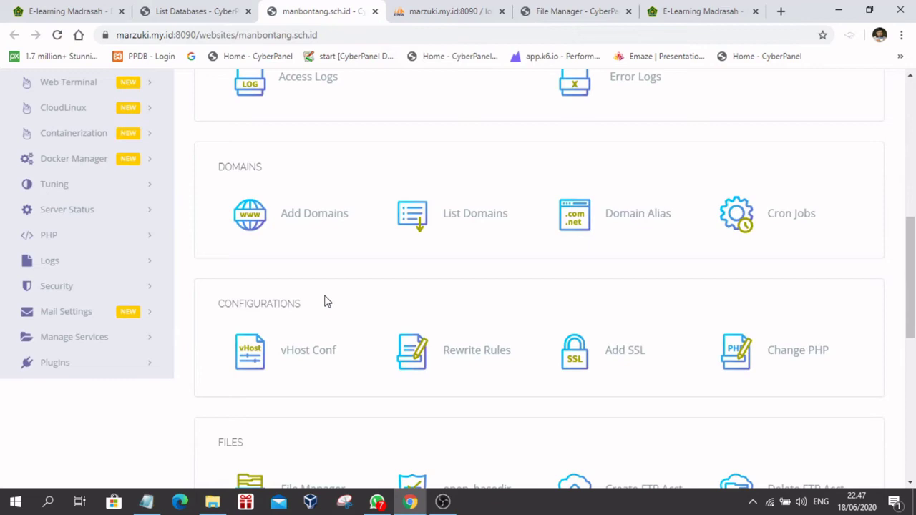
left_click(415, 353)
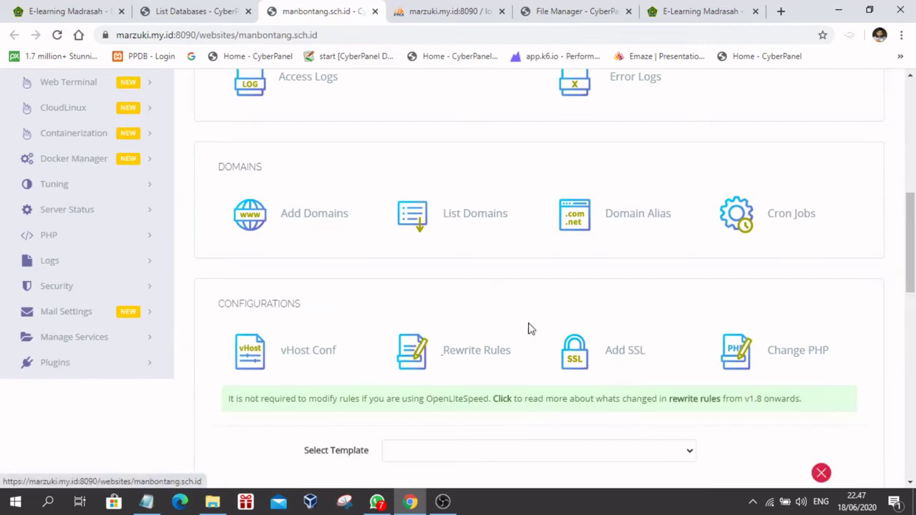
scroll(528, 328, "down", 3)
left_click(488, 250)
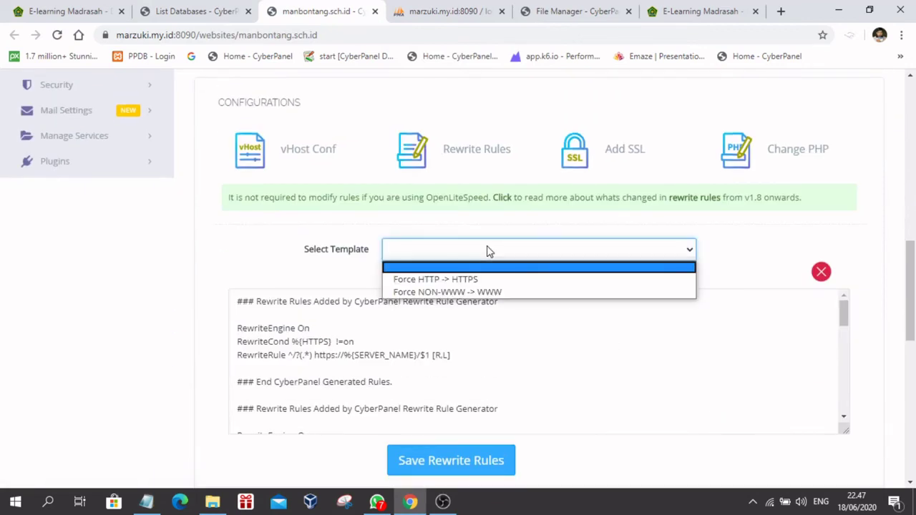
left_click(248, 257)
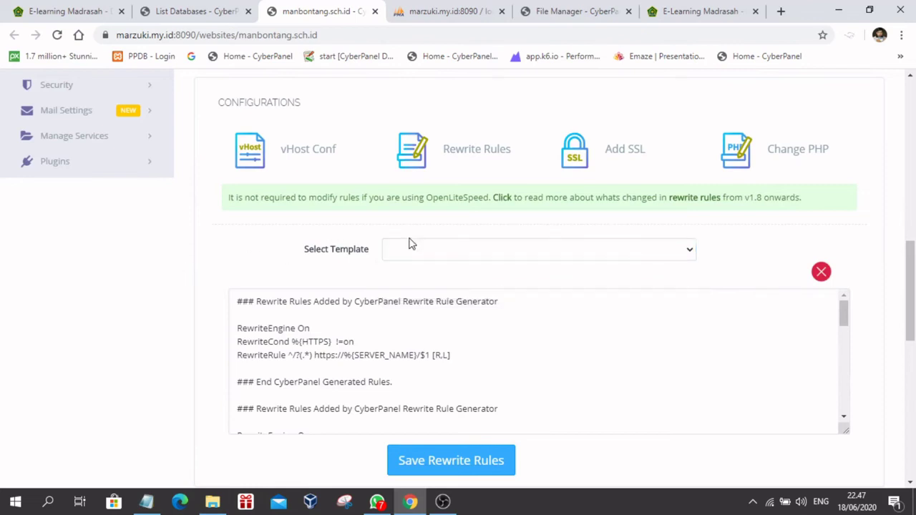
scroll(409, 241, "up", 5)
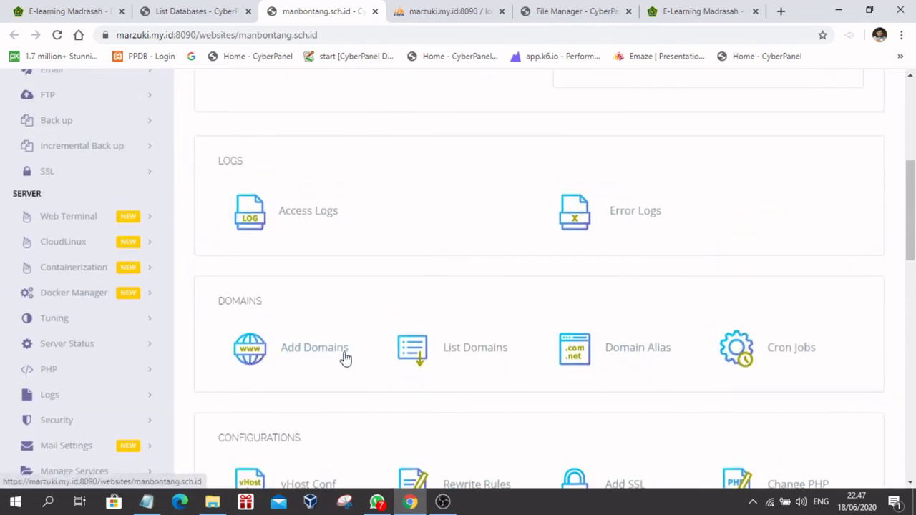
Step: Issue an SSL certificate for online.manbontang.sch.id and bring up its login page
left_click(424, 350)
scroll(543, 281, "down", 5)
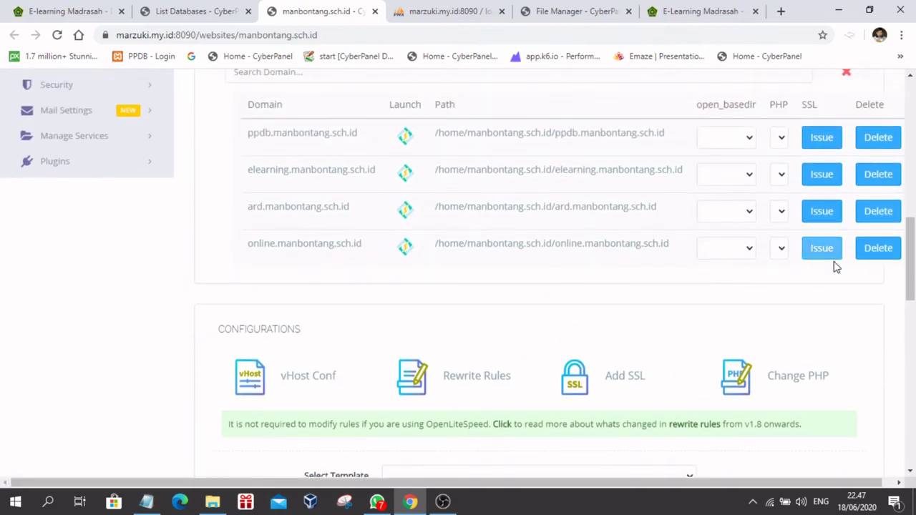
left_click(820, 250)
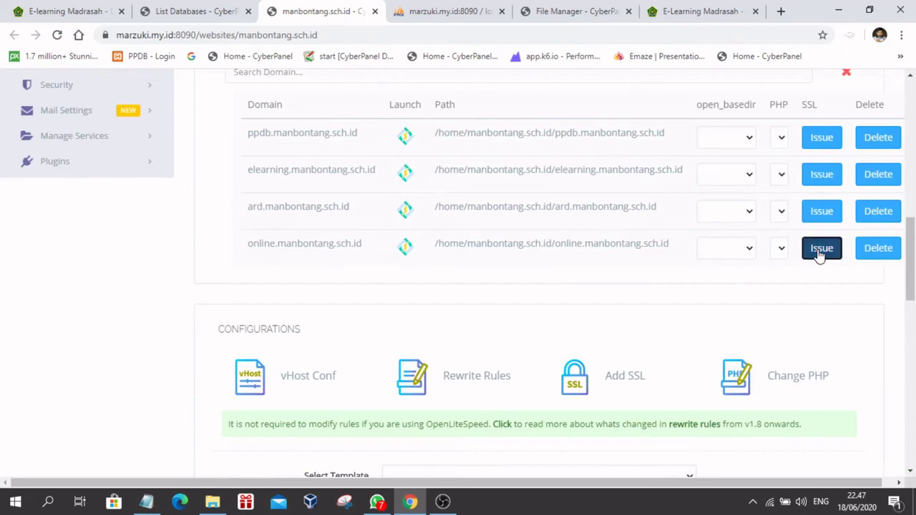
scroll(565, 292, "up", 3)
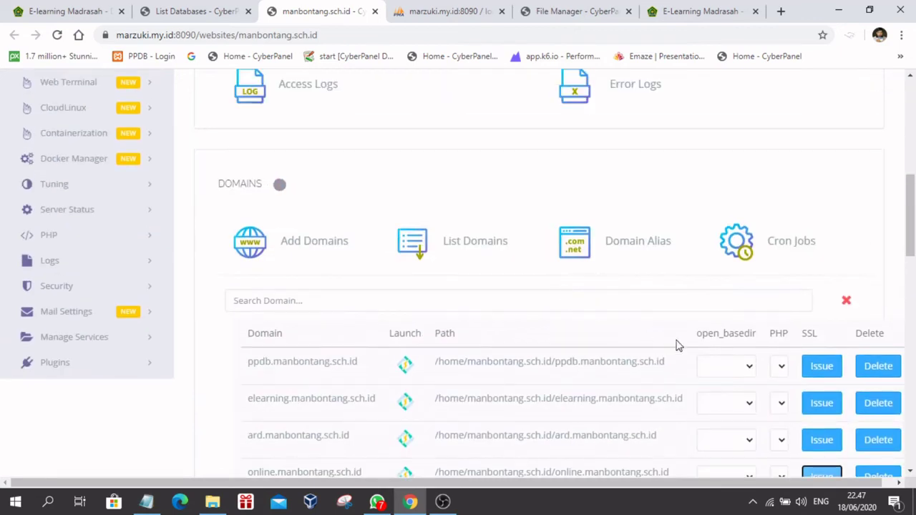
scroll(738, 369, "down", 1)
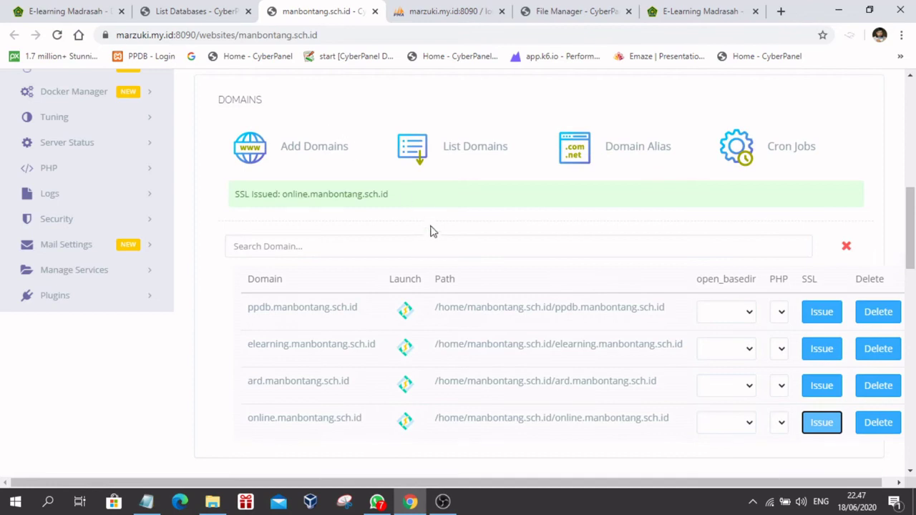
scroll(429, 229, "up", 1)
left_click(689, 17)
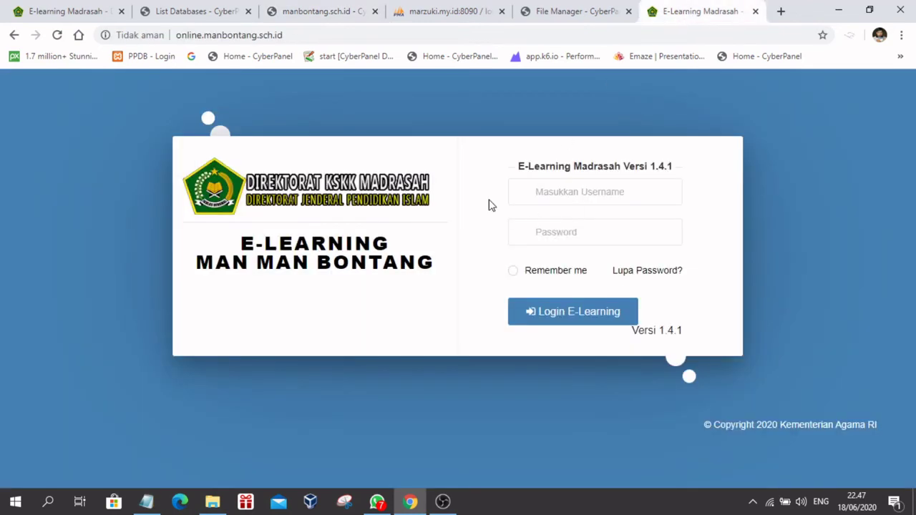
Step: Reload the login page, then select the school's NSM on the portal's Token Elearning page
left_click(58, 38)
left_click(43, 11)
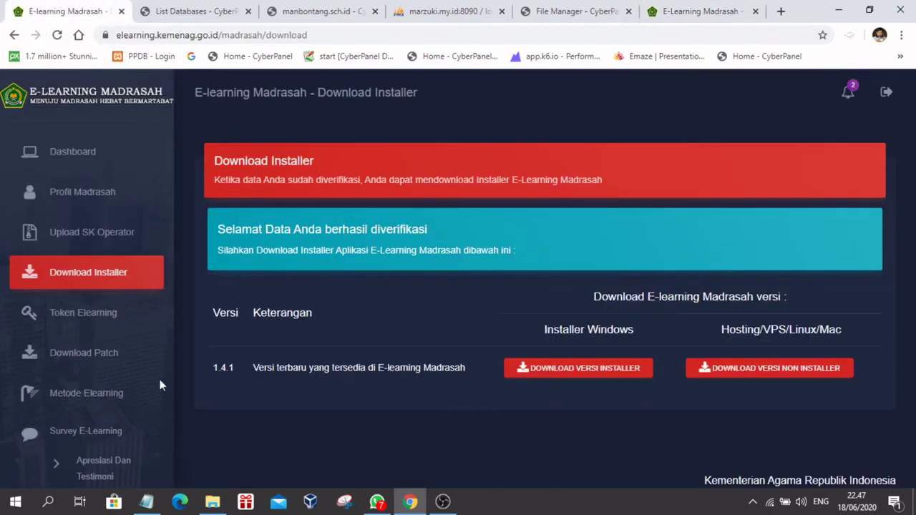
left_click(78, 315)
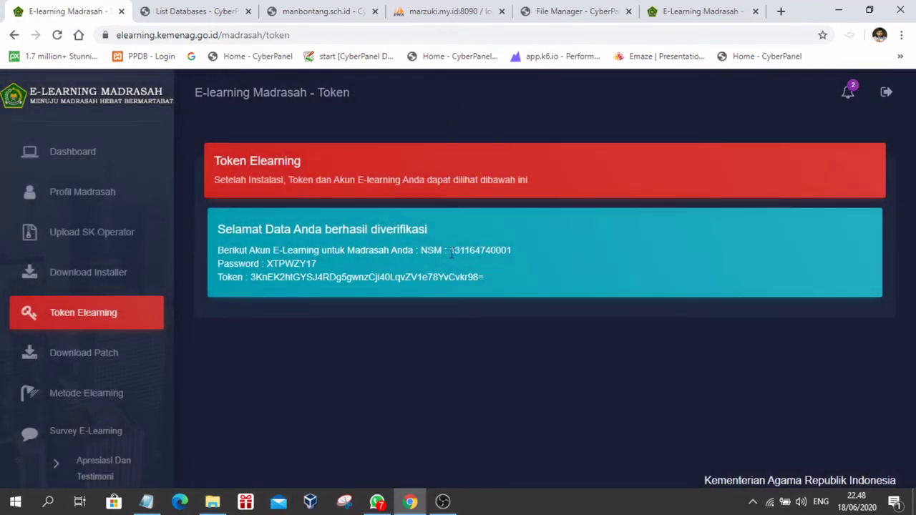
left_click_drag(450, 250, 527, 249)
key("ctrl+c")
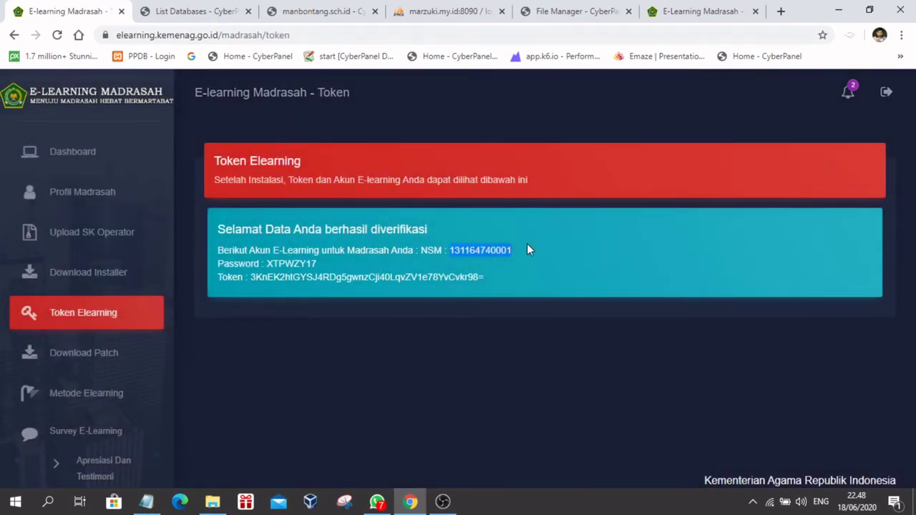
left_click(573, 11)
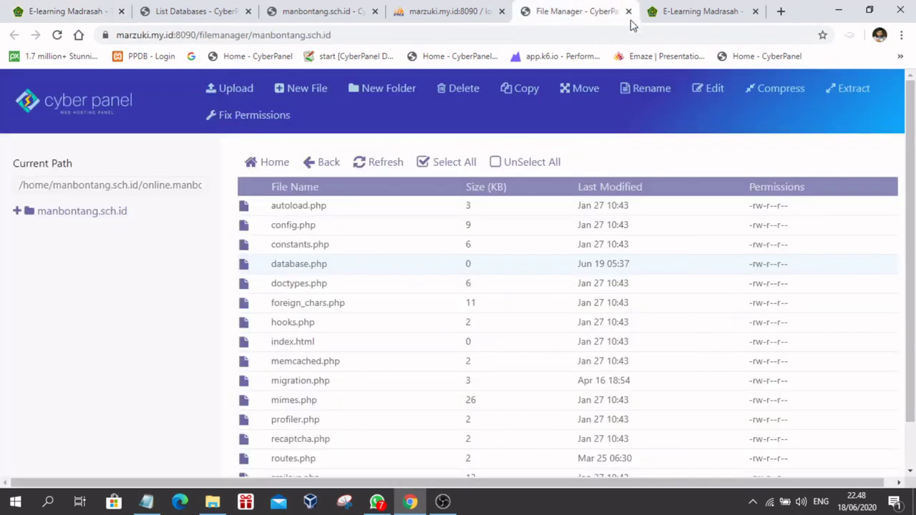
Step: Fill the MAN Bontang login form with the NSM as username and the token-page password
left_click(680, 12)
left_click(548, 187)
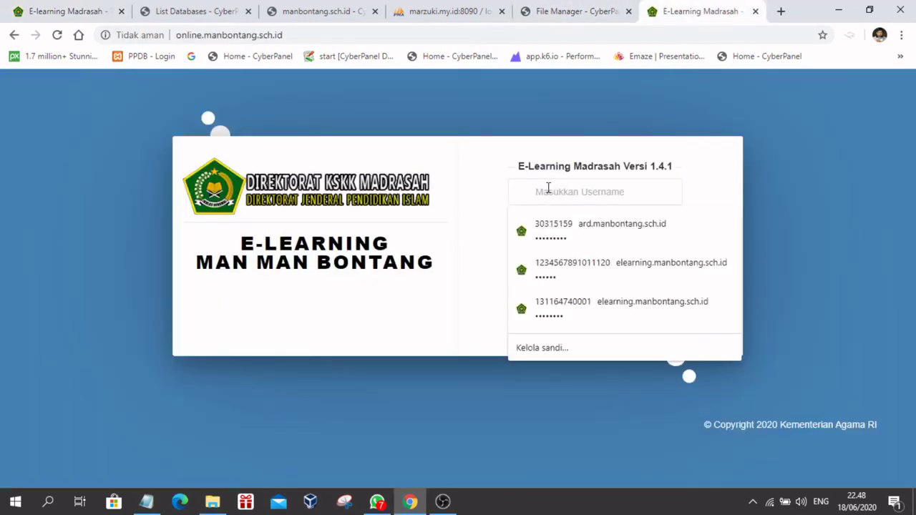
key("ctrl+v")
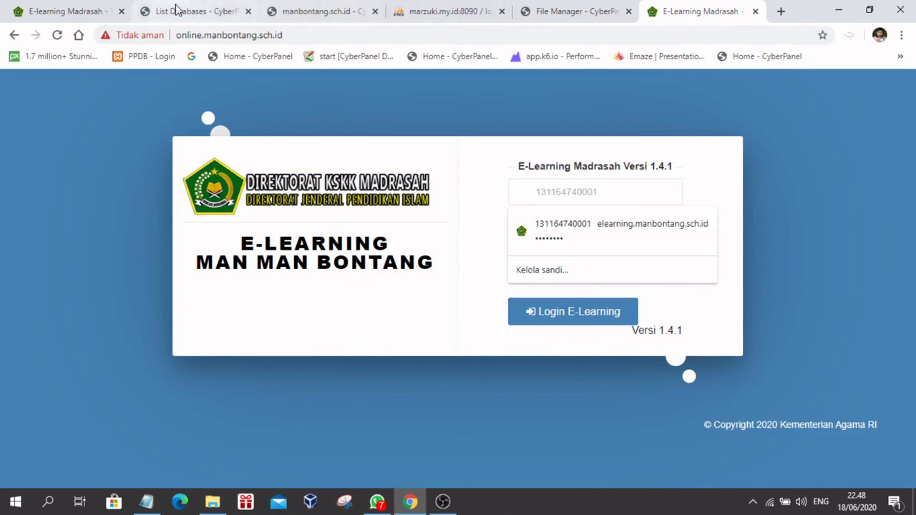
left_click(68, 11)
left_click_drag(267, 263, 318, 266)
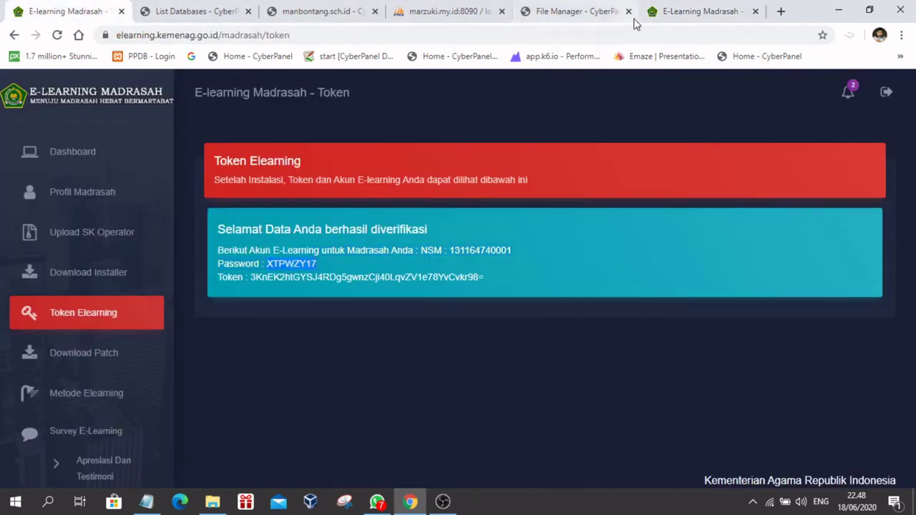
left_click(691, 12)
left_click(559, 232)
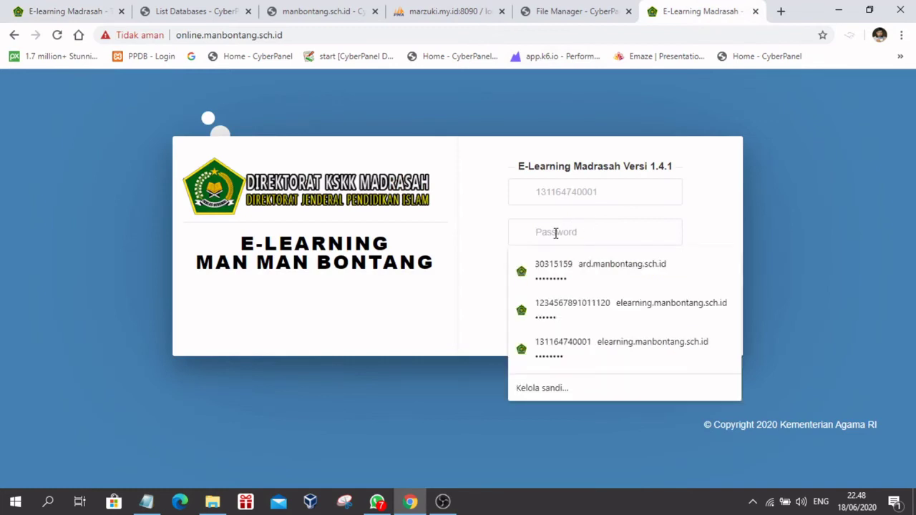
key("ctrl+v")
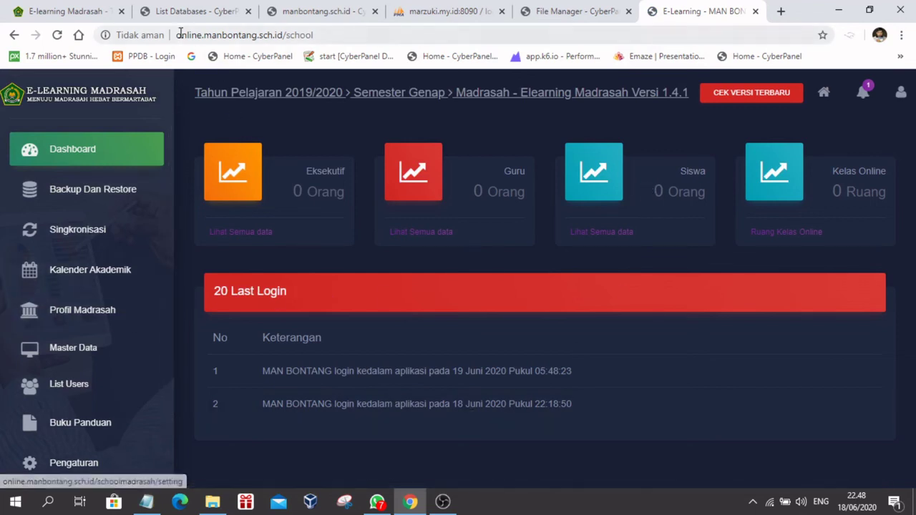
left_click(365, 37)
left_click(365, 37)
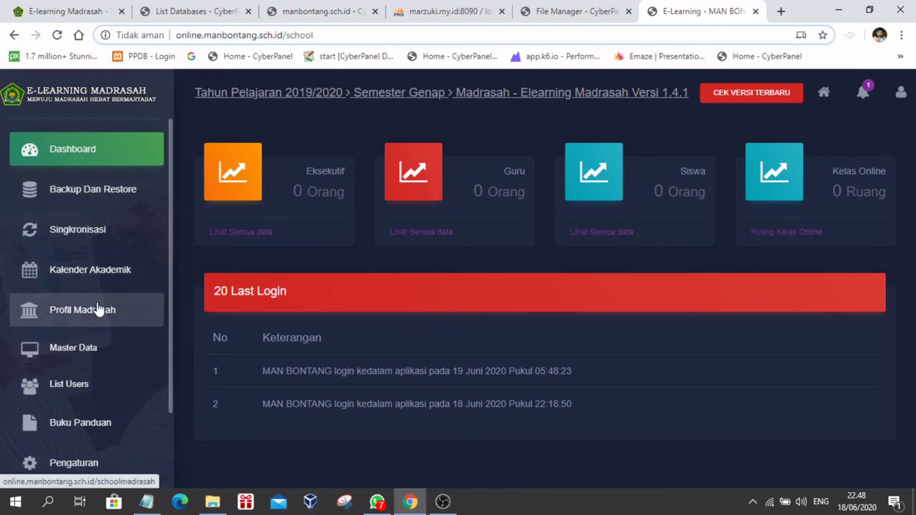
scroll(108, 326, "down", 2)
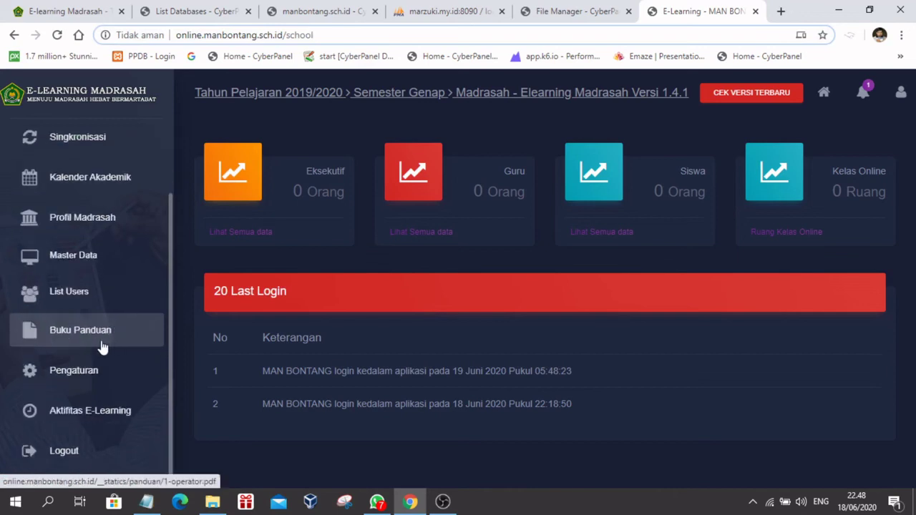
scroll(138, 251, "up", 2)
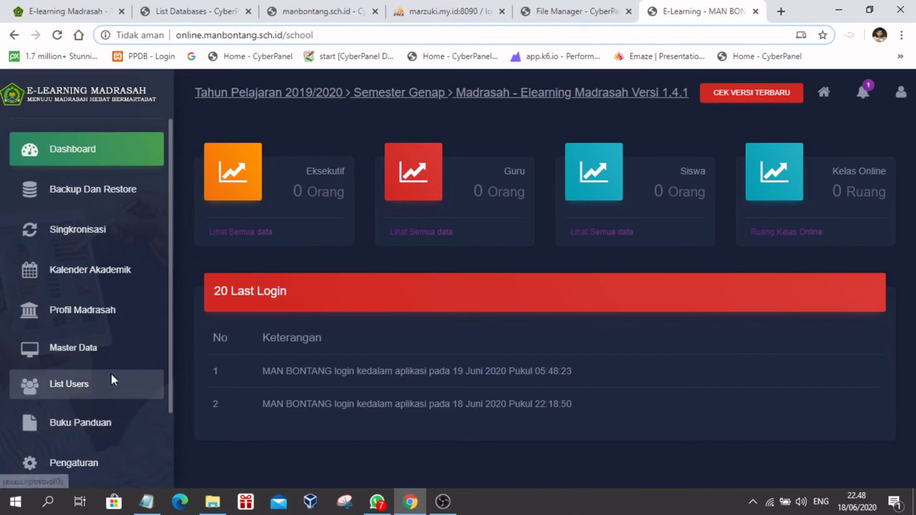
scroll(111, 374, "down", 1)
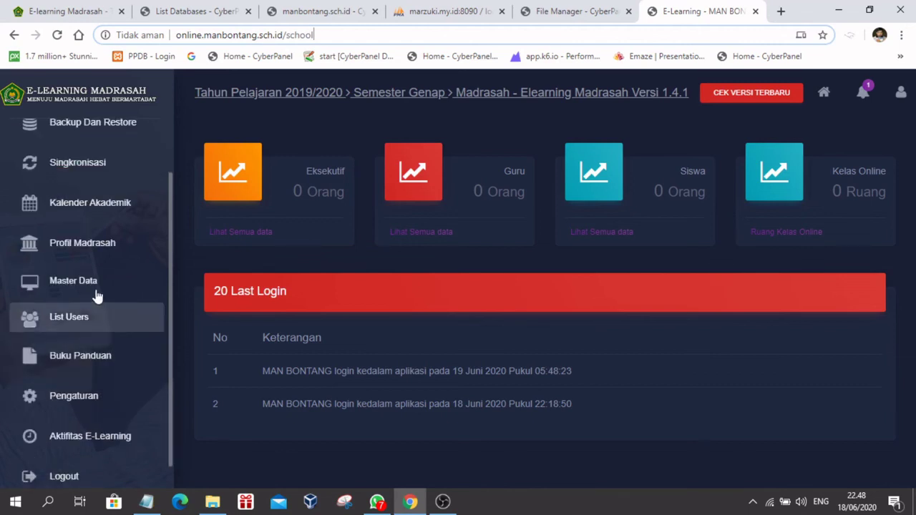
left_click(40, 286)
left_click(41, 288)
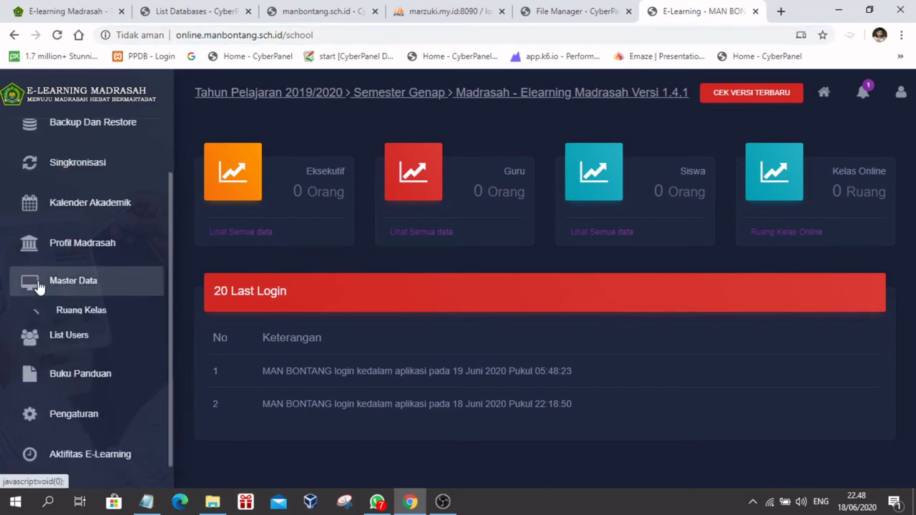
left_click(36, 329)
left_click(36, 329)
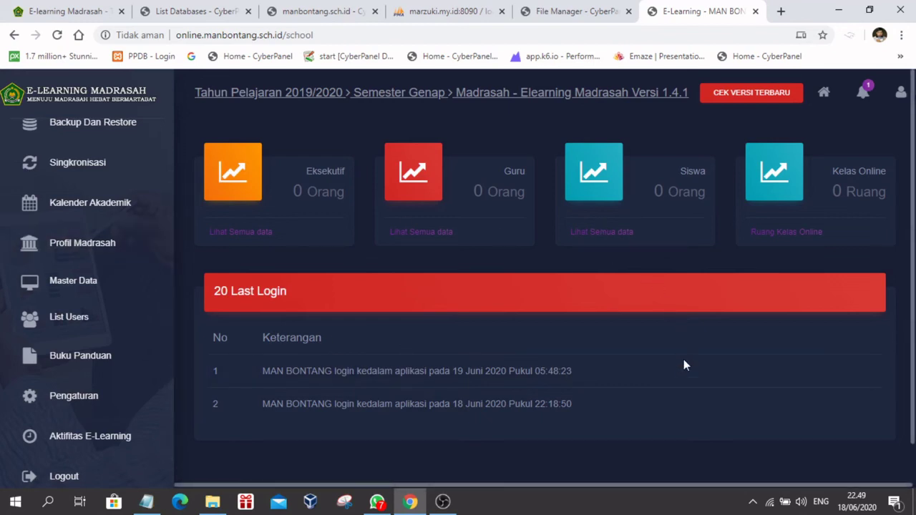
scroll(665, 331, "down", 2)
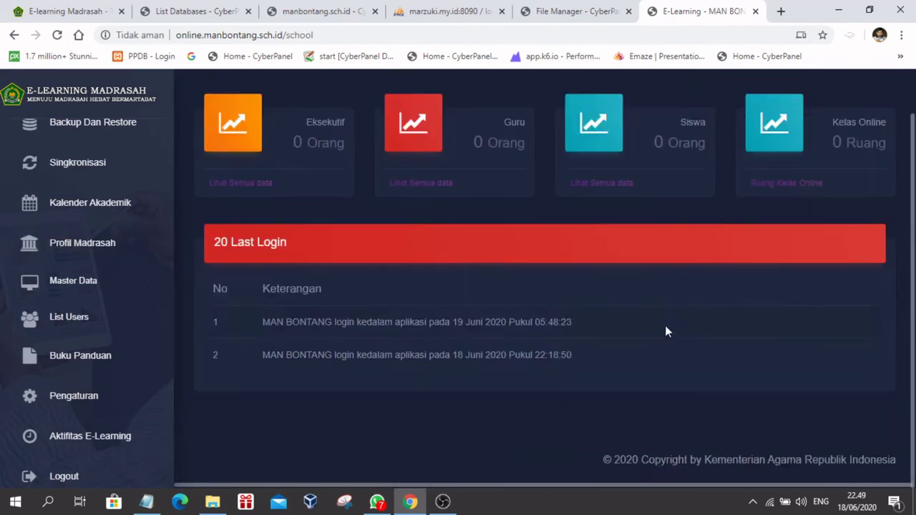
scroll(665, 331, "up", 2)
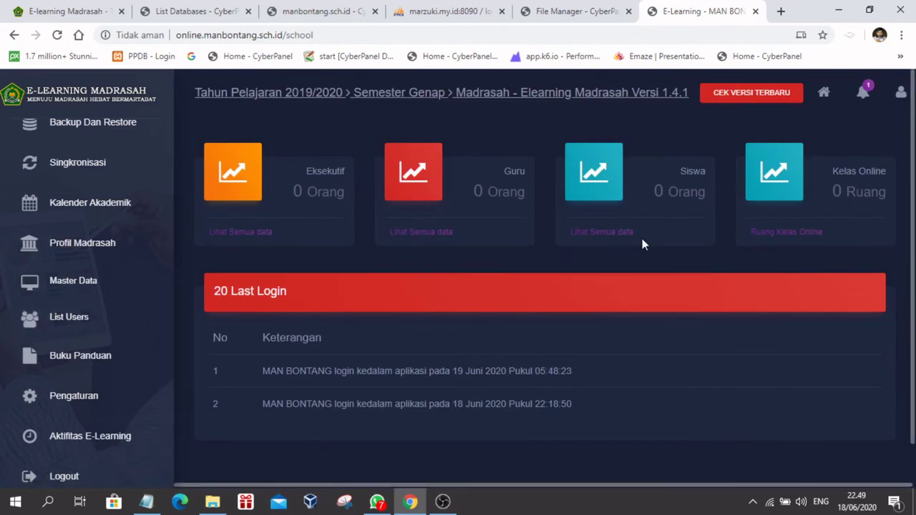
Step: Log out of the MAN Bontang dashboard, confirming with OK, then check phpMyAdmin's 147-query import
left_click(552, 12)
left_click(687, 10)
scroll(28, 429, "down", 2)
left_click(47, 452)
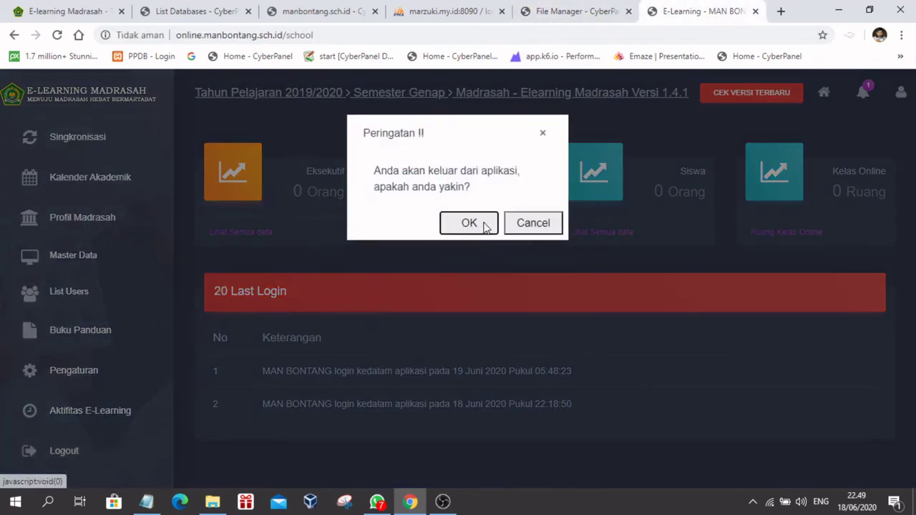
left_click(469, 223)
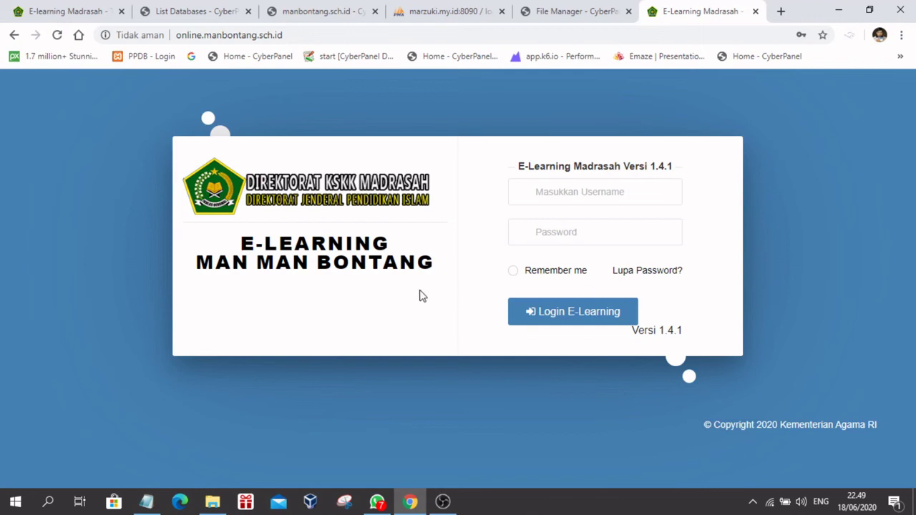
left_click(421, 11)
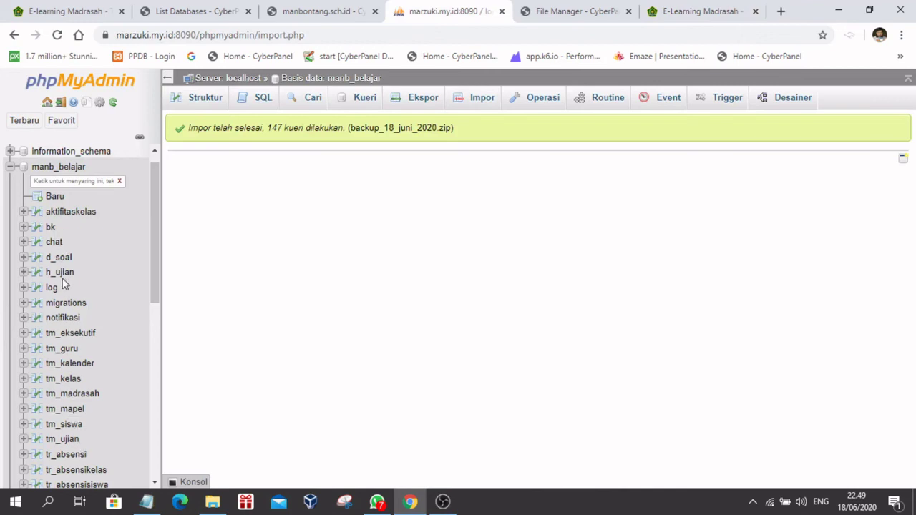
Step: Open manb_belajar's Struktur view to list its tables and row counts, e.g. tm_kelas 14, tm_mapel 32
left_click(57, 170)
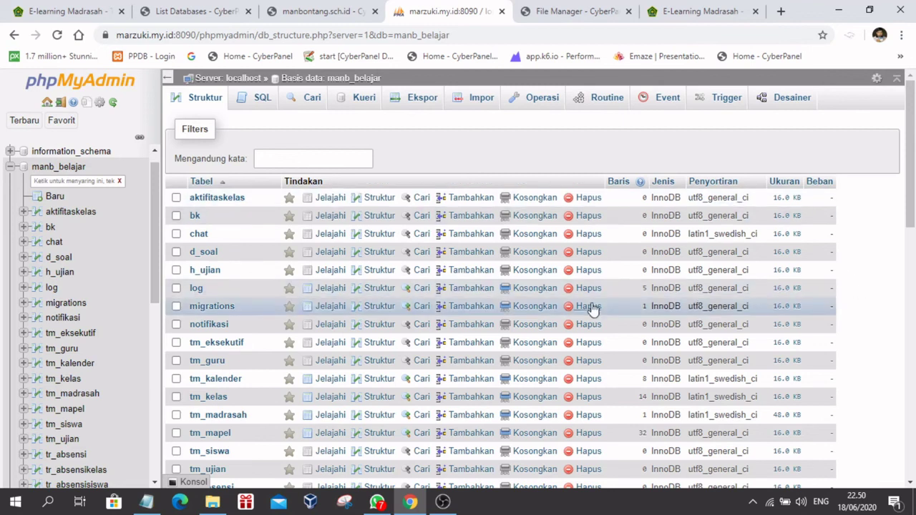
Step: Review the manbontang.sch.id subdomains and check online.manbontang.sch.id's PHP version list, leaving it unchanged
left_click(309, 16)
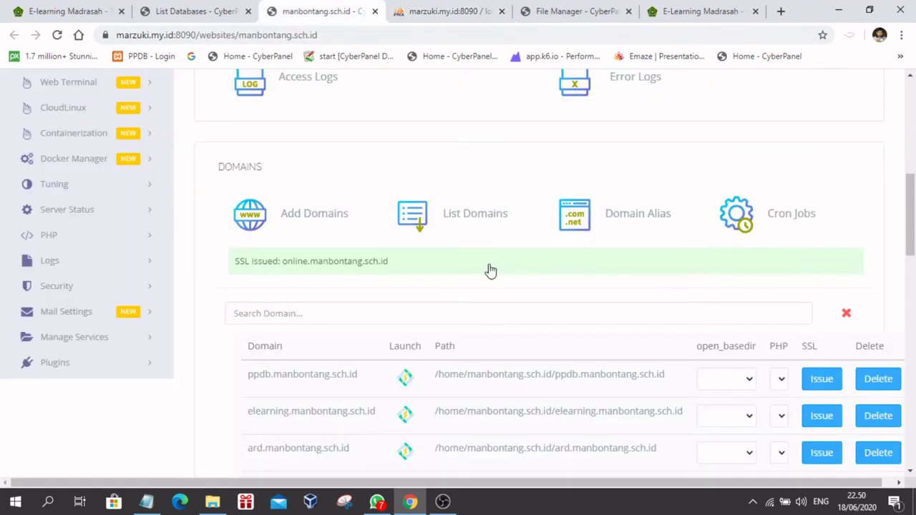
scroll(631, 390, "down", 1)
scroll(633, 388, "down", 5)
scroll(633, 389, "up", 2)
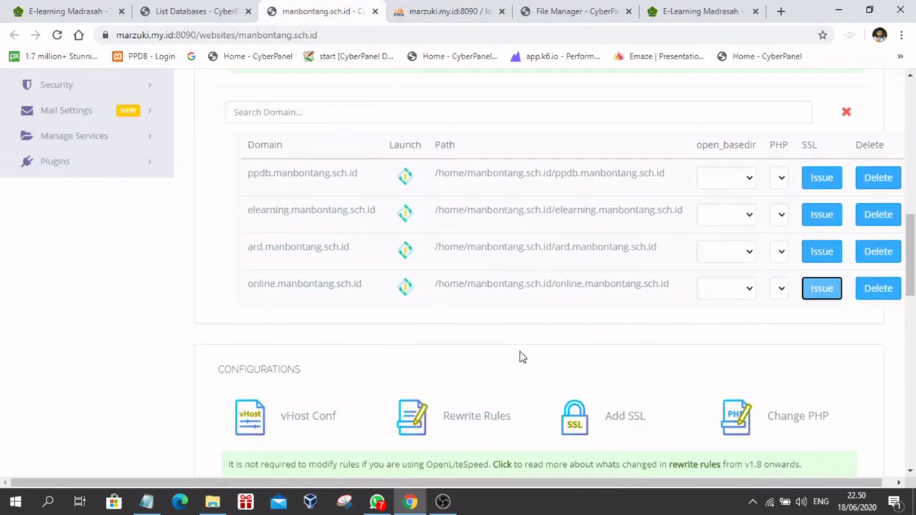
left_click(781, 289)
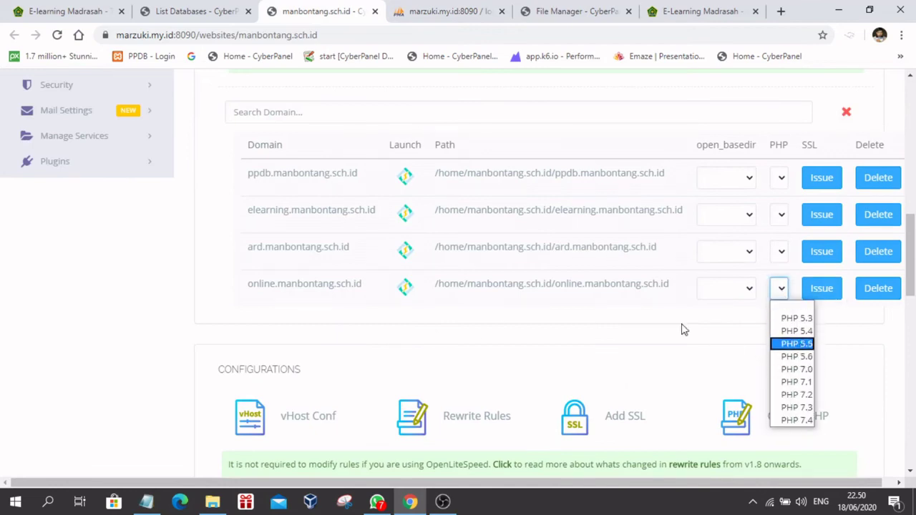
left_click(610, 322)
Step: Look over the domain configuration again, then return to the E-Learning Madrasah login page
scroll(658, 333, "up", 5)
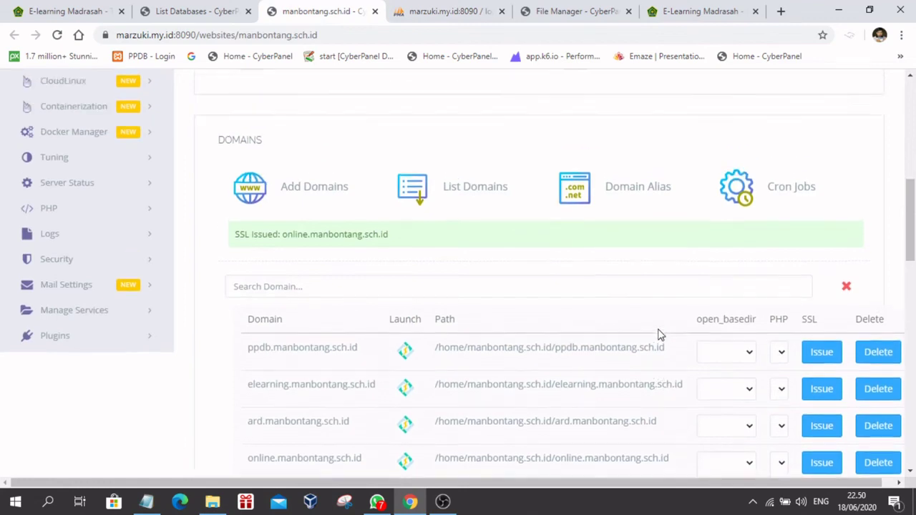
scroll(322, 222, "up", 5)
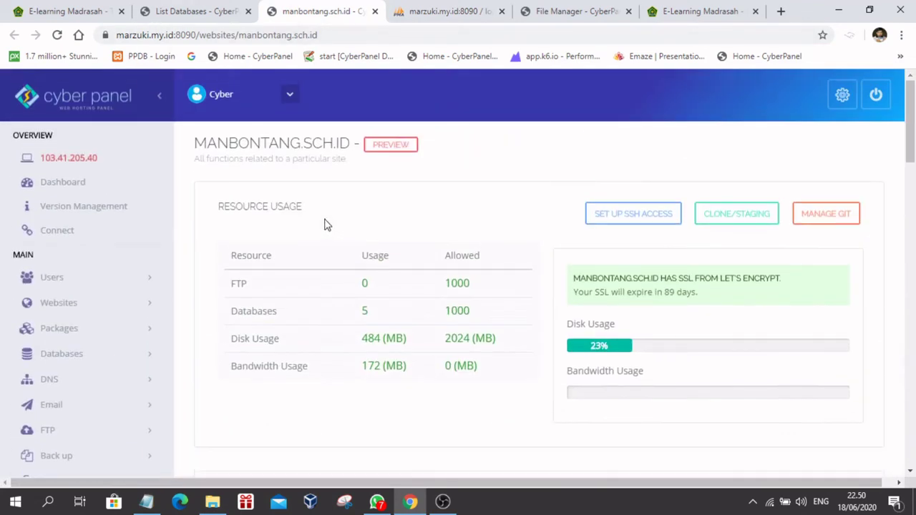
scroll(609, 330, "down", 9)
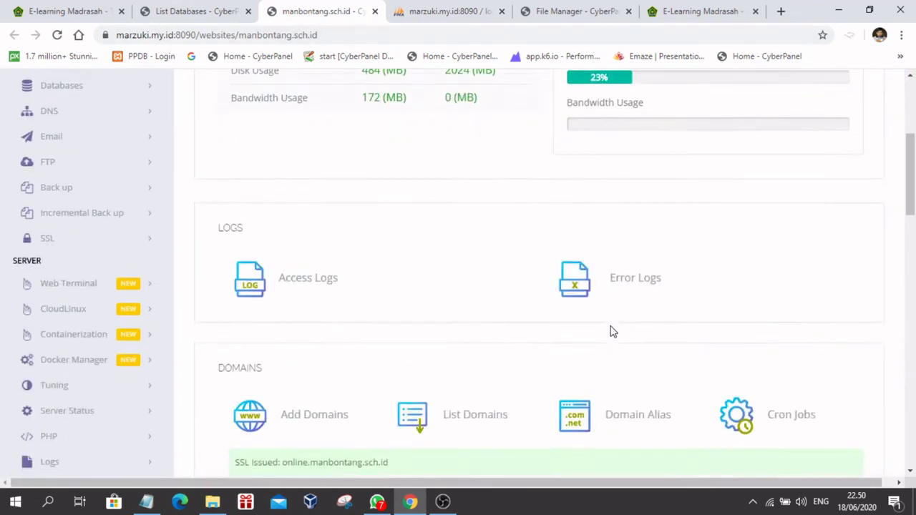
scroll(611, 332, "down", 2)
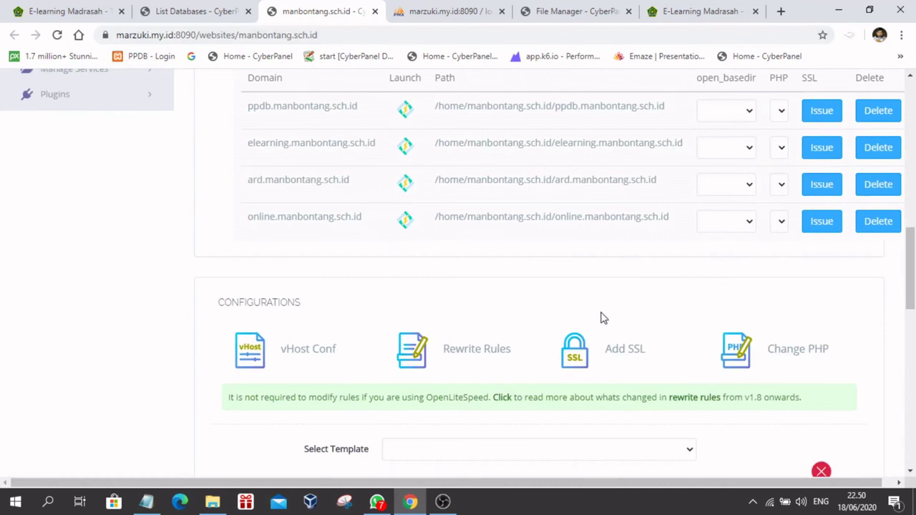
scroll(599, 317, "up", 1)
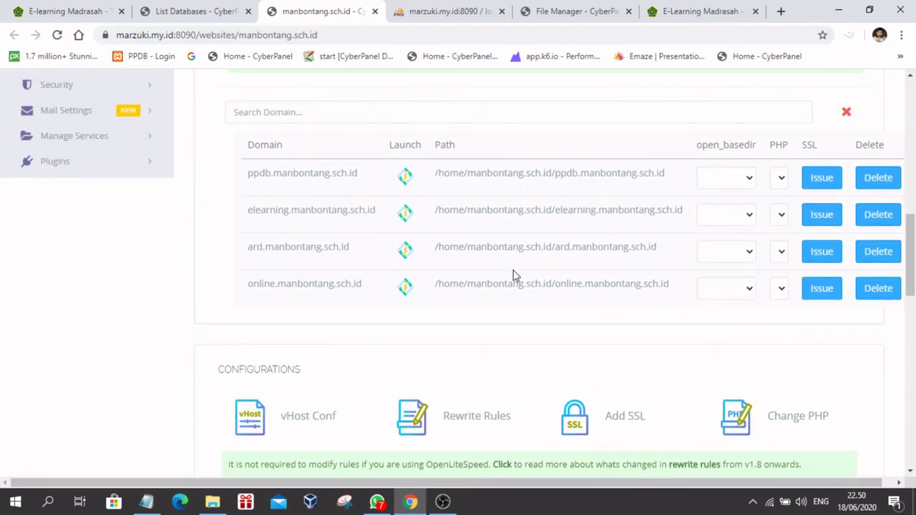
left_click(668, 13)
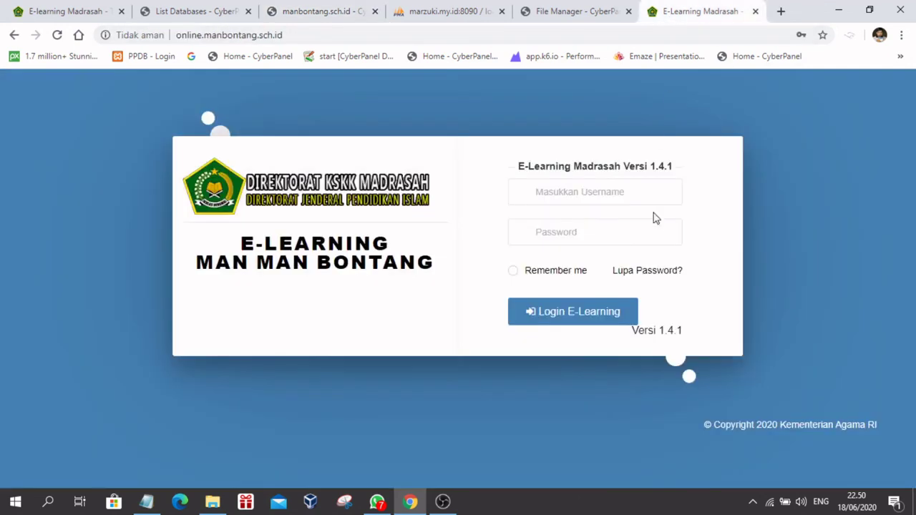
Step: Check the login form's saved usernames, then go back to the File Manager's config file list
left_click(546, 190)
left_click(406, 300)
left_click(589, 192)
left_click(543, 194)
left_click(564, 11)
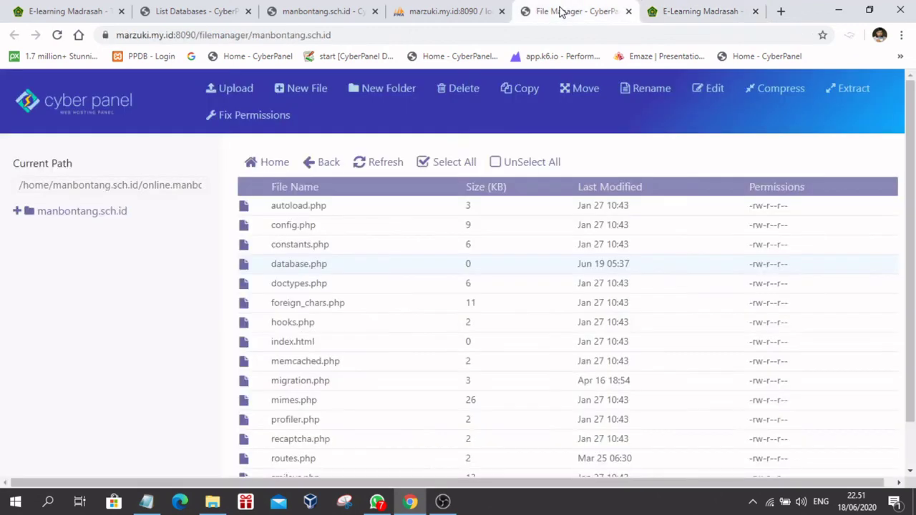
Step: Open database.php in CyberPanel's File Manager editor
left_click(656, 13)
left_click(562, 13)
left_click(703, 91)
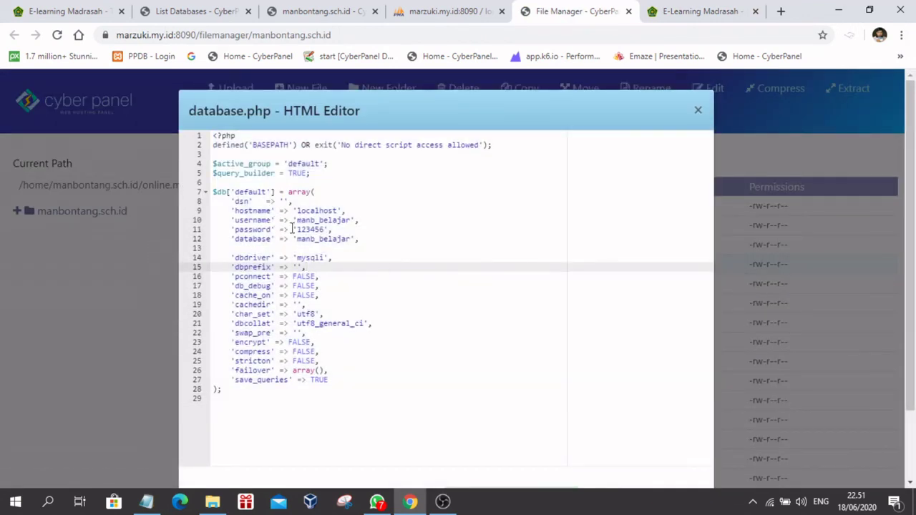
Step: Delete the comma after 'manb_belajar' on the username line and save database.php
left_click_drag(297, 222, 382, 235)
left_click(382, 236)
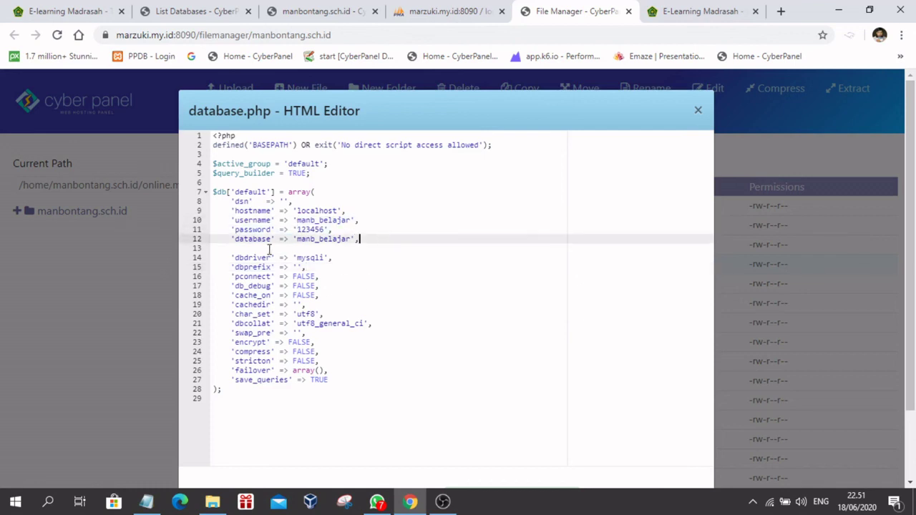
left_click(301, 248)
left_click(396, 233)
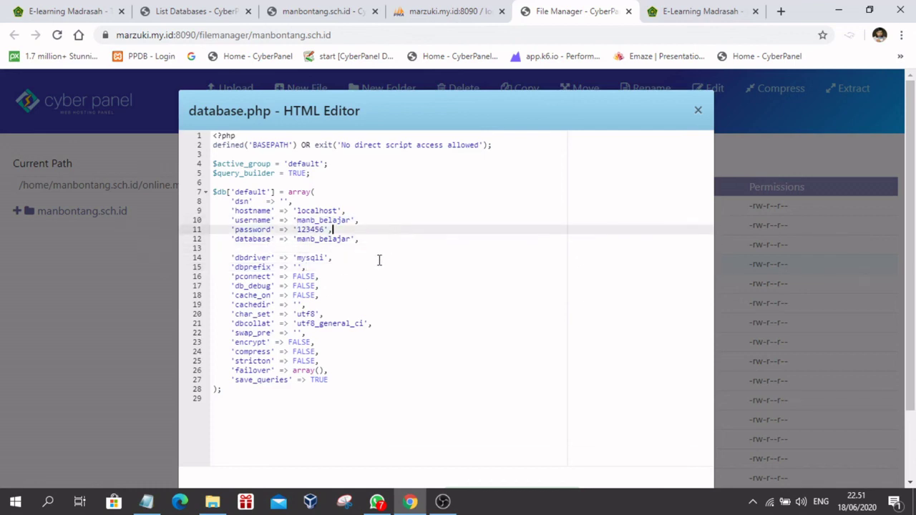
left_click(360, 222)
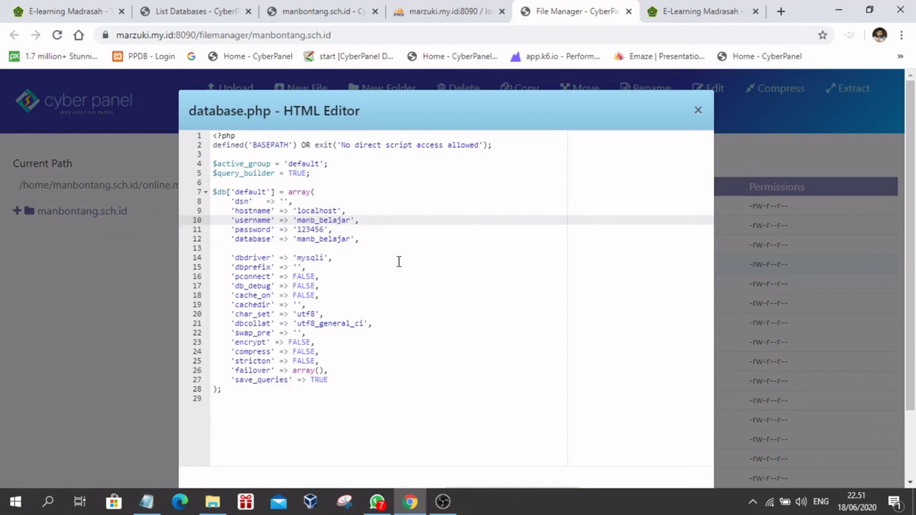
scroll(398, 261, "down", 2)
key("ctrl+s")
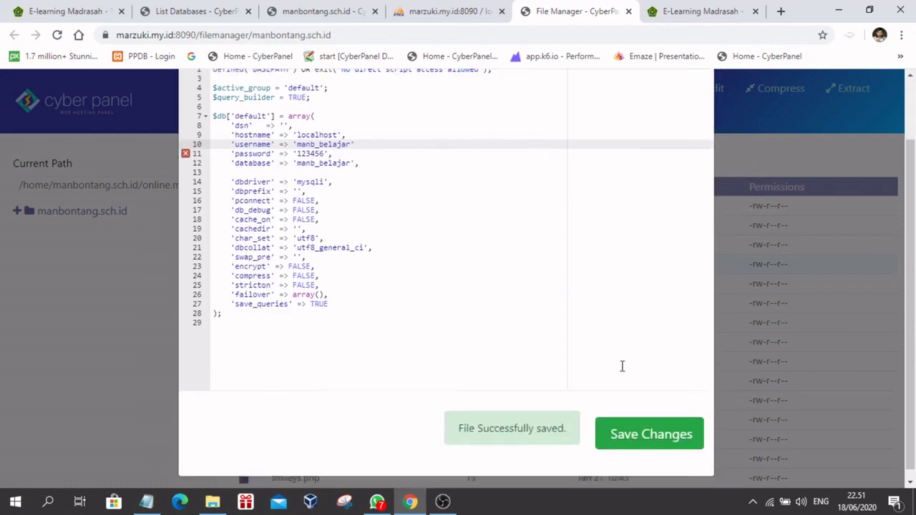
left_click(648, 426)
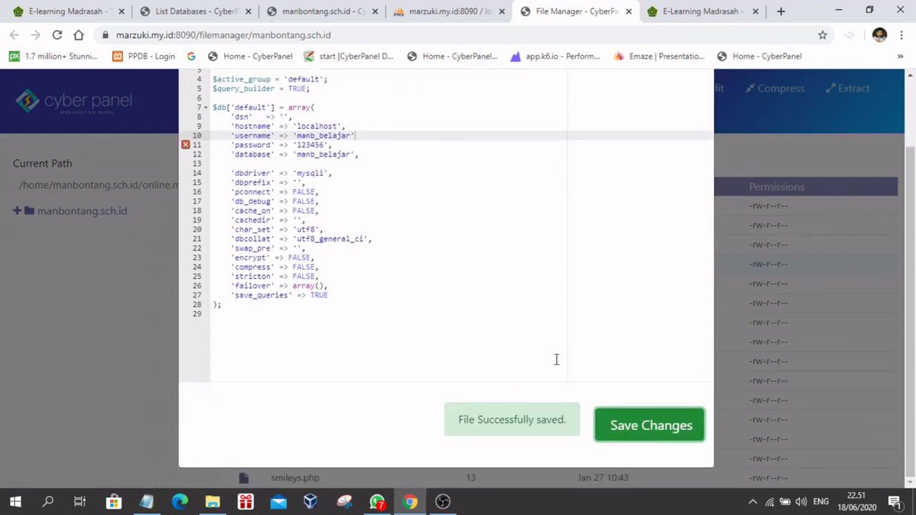
left_click(691, 12)
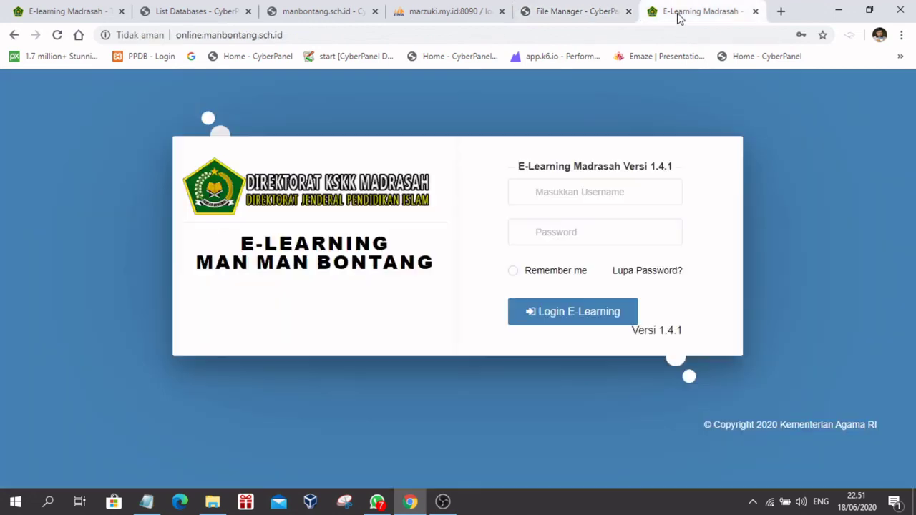
Step: Reload online.manbontang.sch.id, confirm HTTP ERROR 500, and return to the database.php editor
left_click(57, 34)
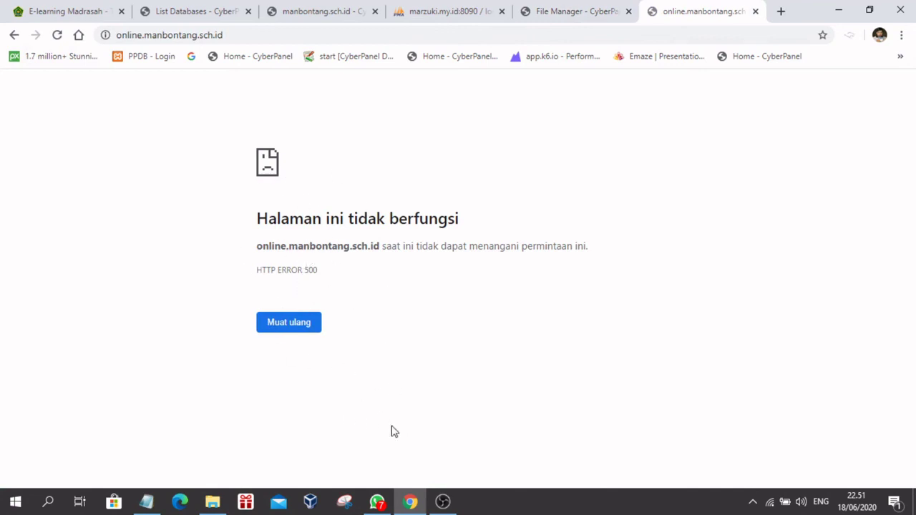
left_click(410, 501)
left_click(410, 501)
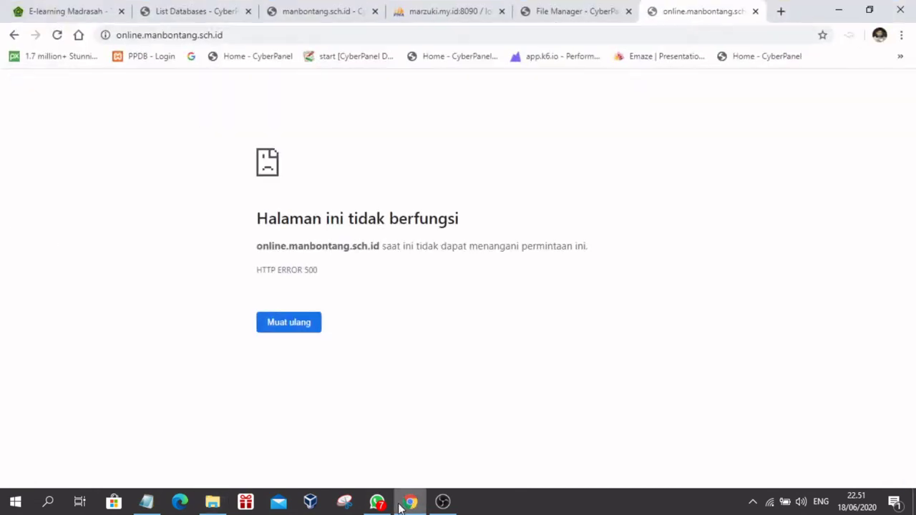
left_click(577, 10)
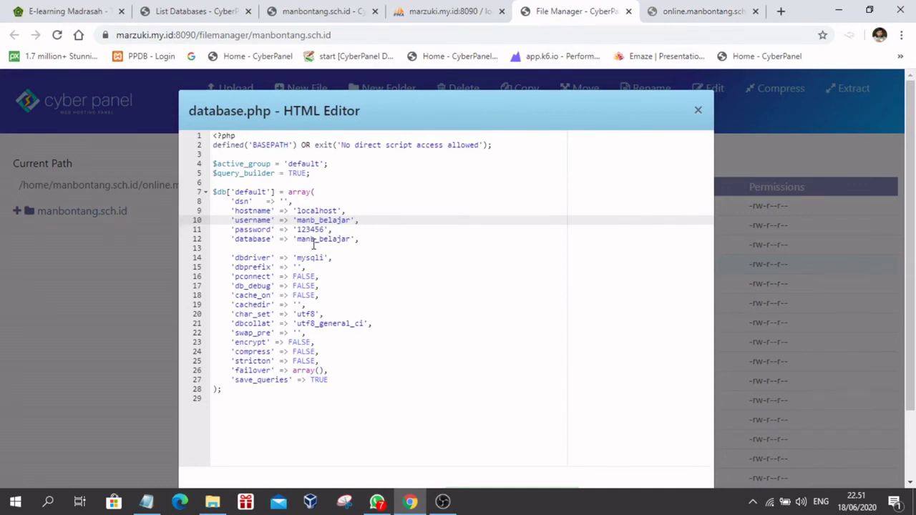
Step: Change the database name to manb_belajar1, save database.php, and reload the site to test it
left_click(349, 240)
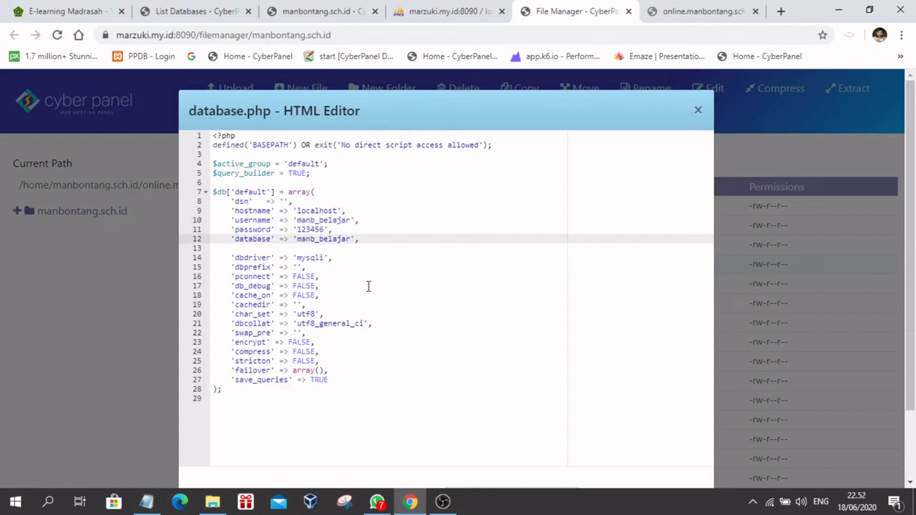
type("1")
key("ctrl+s")
scroll(472, 256, "down", 2)
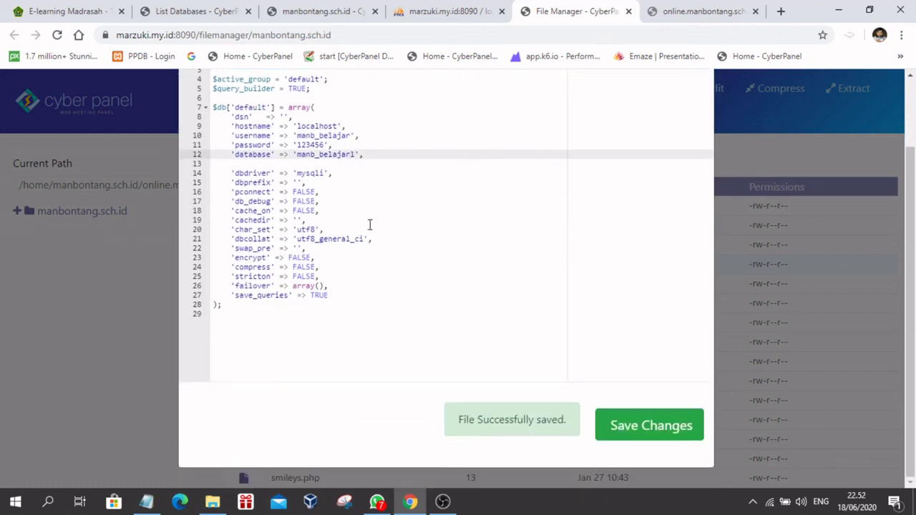
left_click(646, 427)
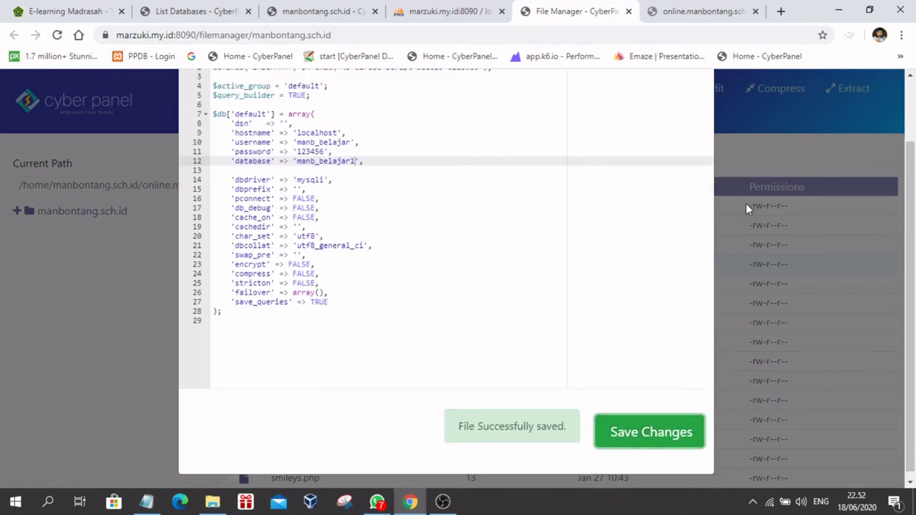
scroll(746, 203, "up", 1)
left_click(677, 13)
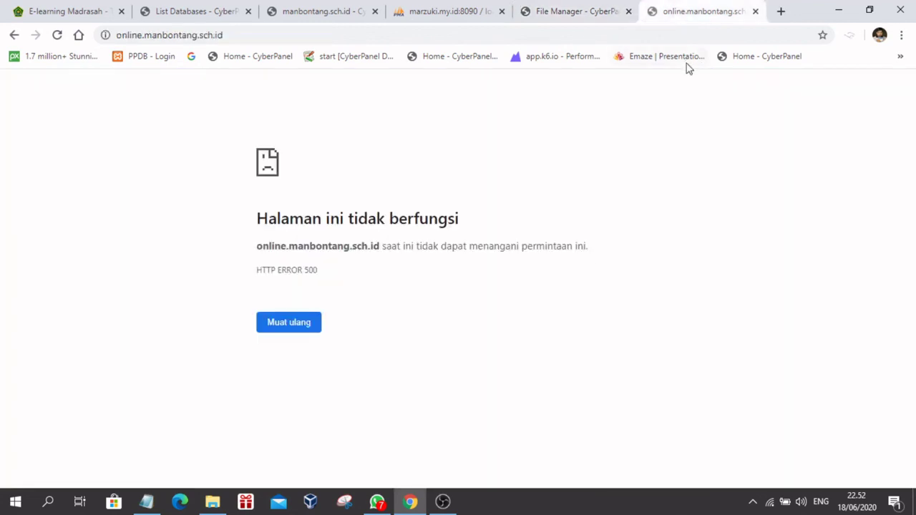
left_click(57, 35)
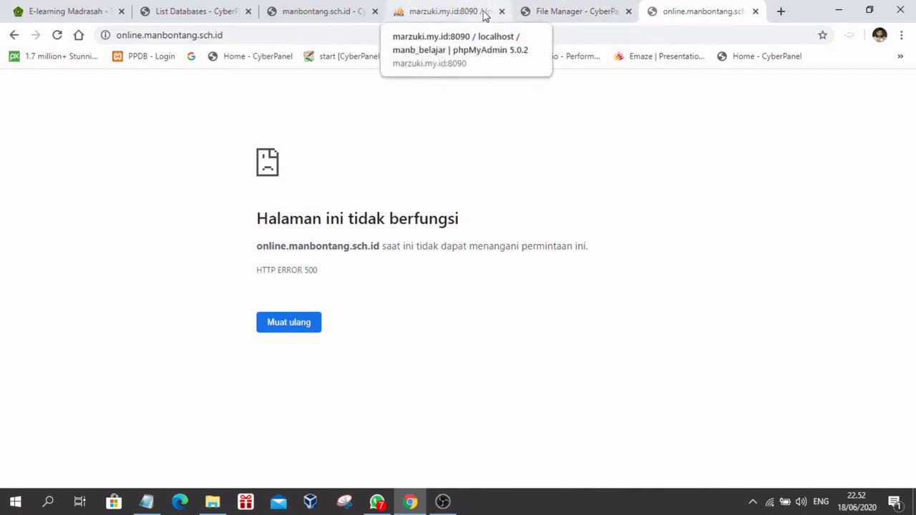
Step: Shorten the database name to 'manb', save database.php, and switch to the site's error page
left_click(542, 17)
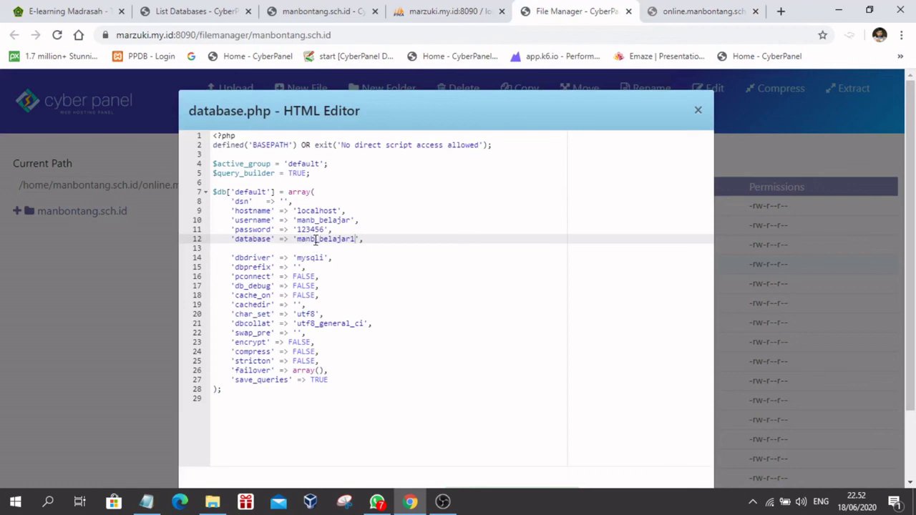
left_click_drag(314, 239, 352, 245)
key("BackSpace")
scroll(463, 243, "down", 2)
left_click(622, 427)
left_click(664, 16)
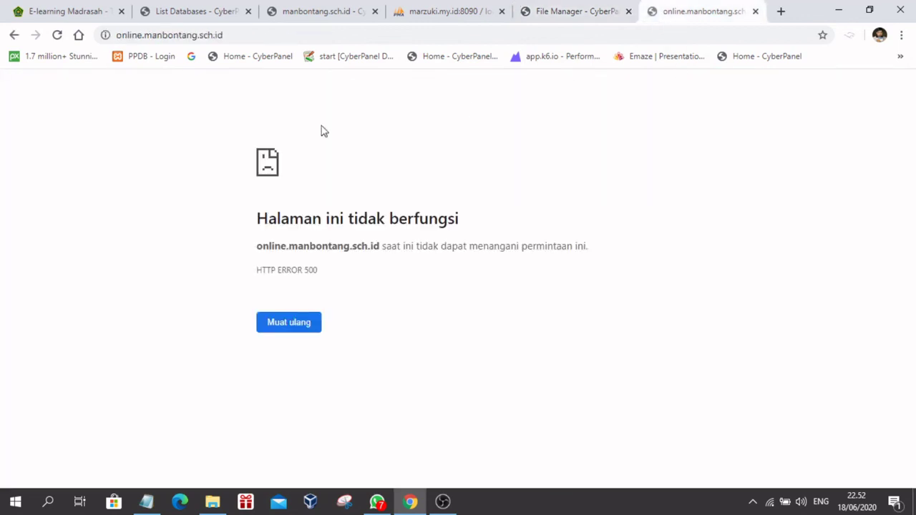
Step: After reloading to test 'manb', restore the database name to manb_belajar and save database.php
left_click(57, 35)
left_click(549, 15)
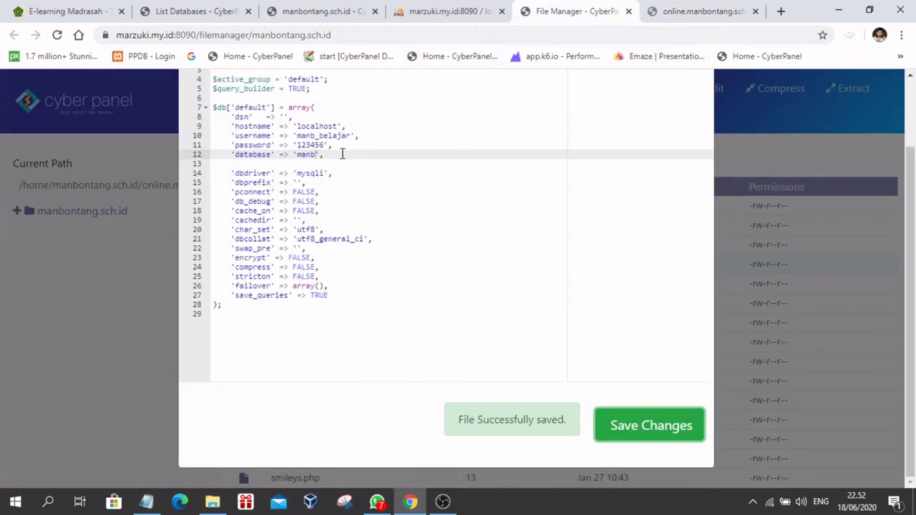
left_click(414, 156)
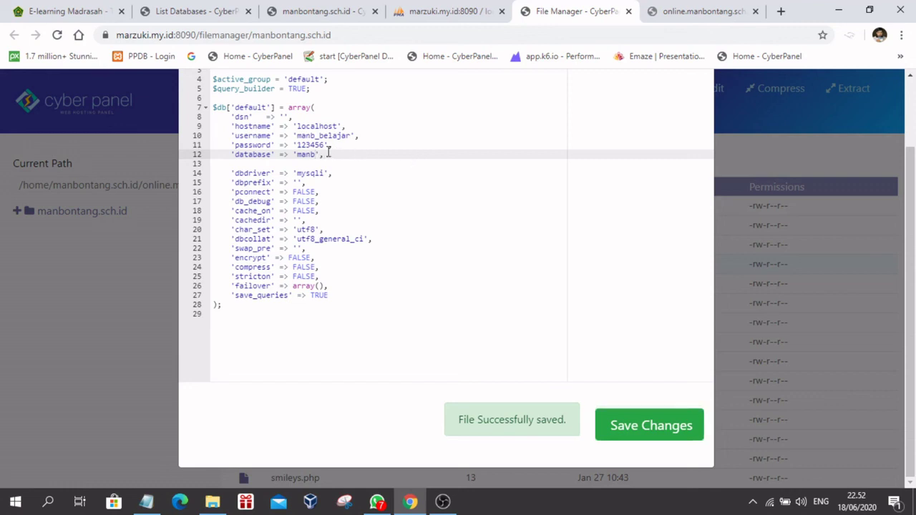
key("Left")
key("Left")
key("Left")
type("_belajar")
left_click(630, 434)
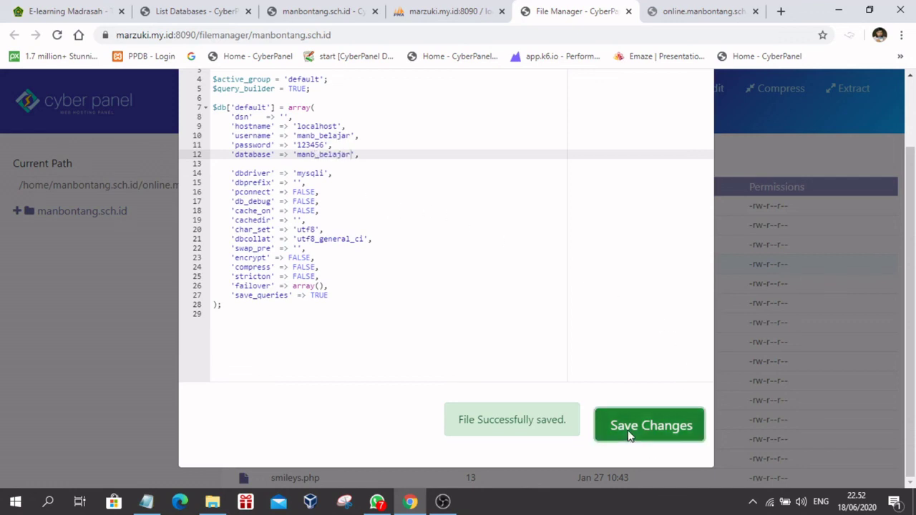
left_click(688, 13)
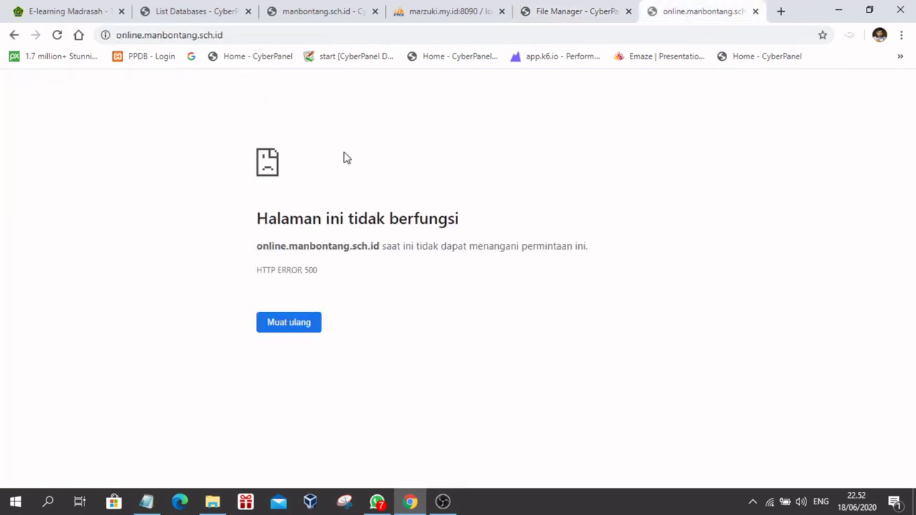
Step: Reload online.manbontang.sch.id so the E-Learning MAN BONTANG Versi 1.4.1 login page appears
left_click(57, 35)
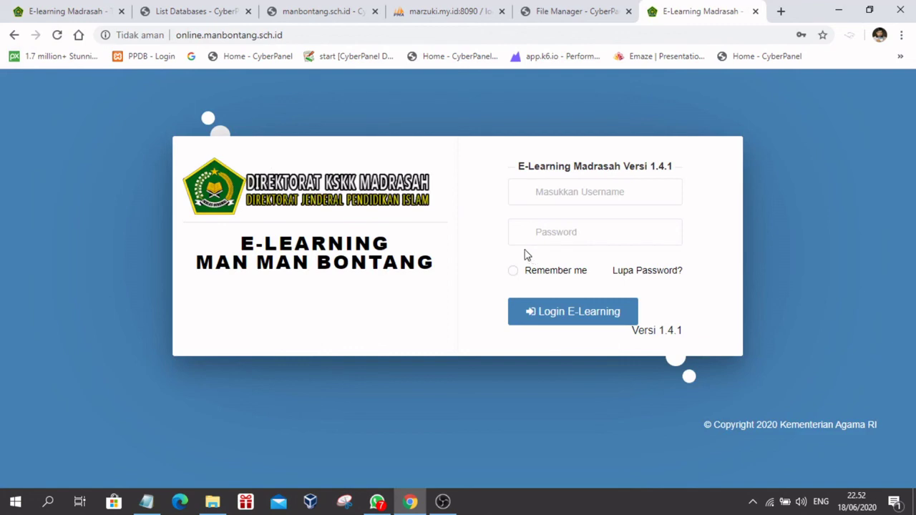
left_click(298, 35)
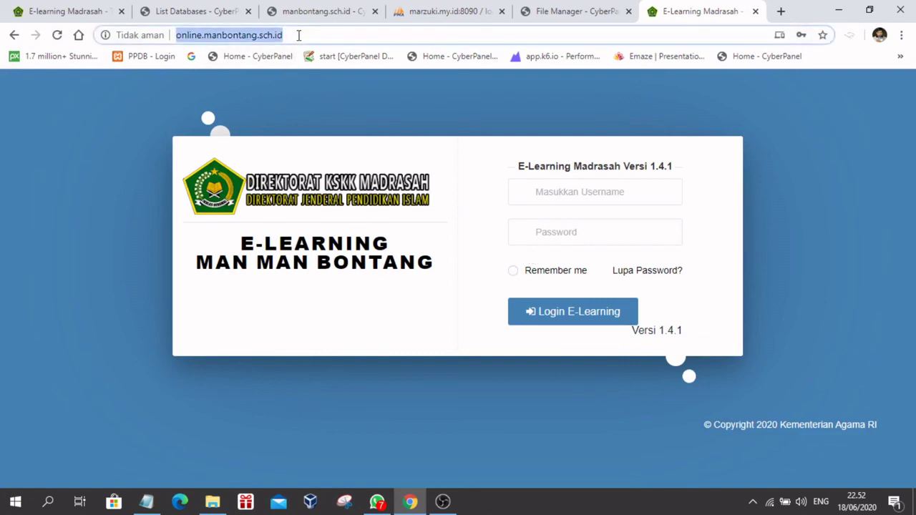
left_click(299, 35)
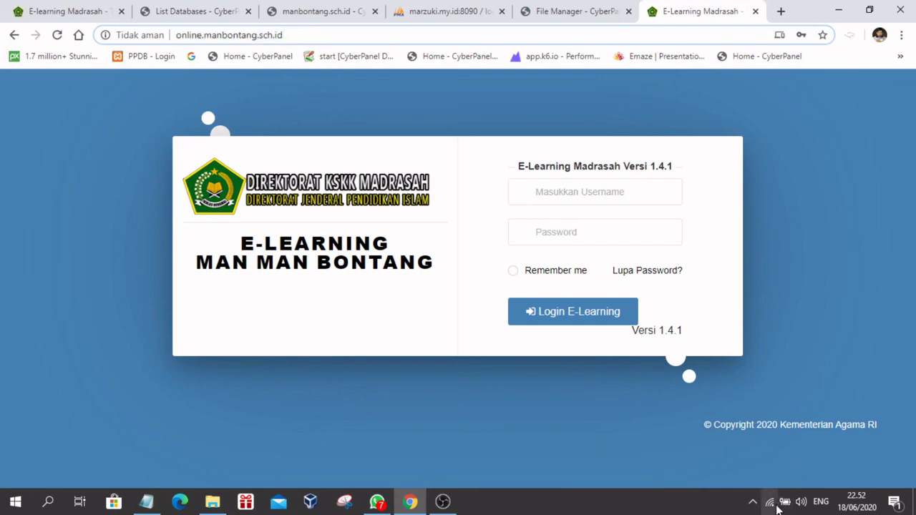
left_click(752, 505)
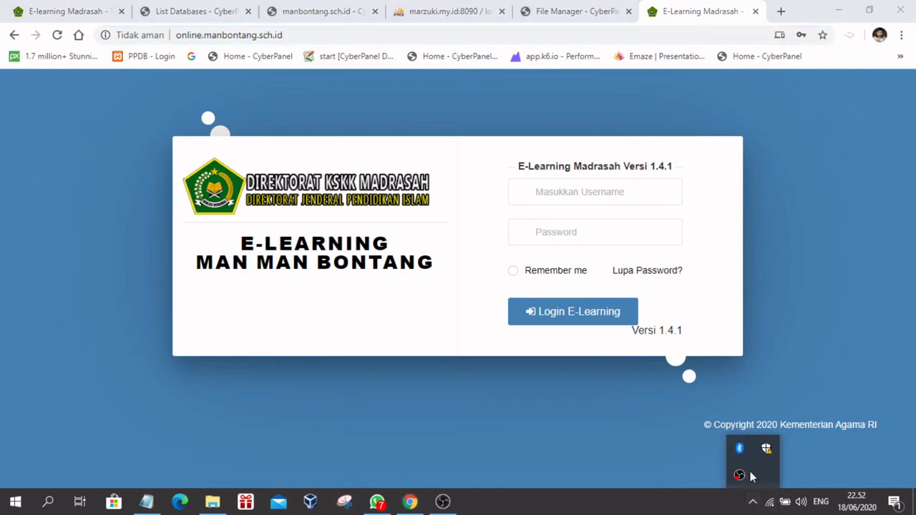